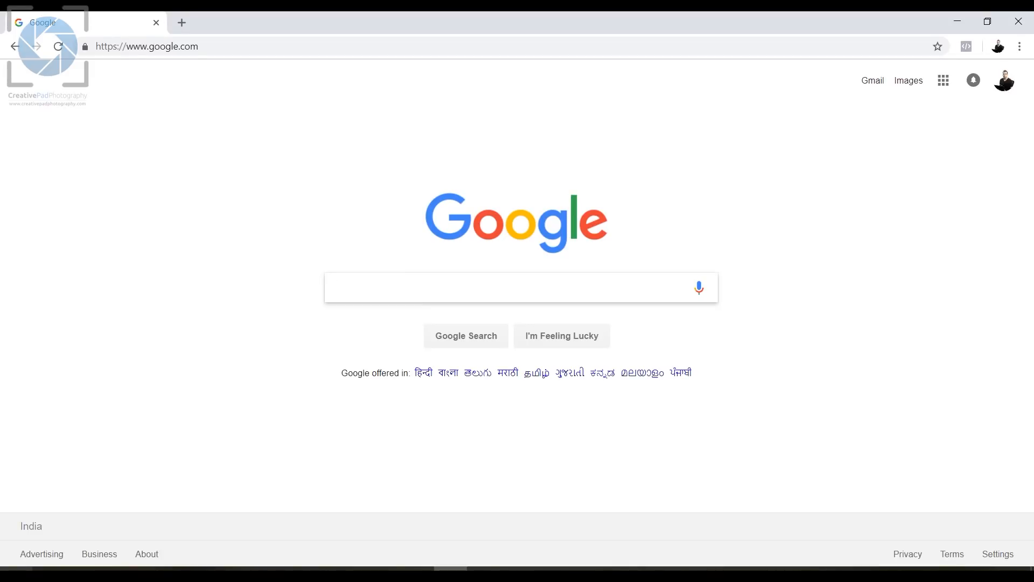
Step: Search Google for Wix, go to wix.com and log out of the account
key(Return)
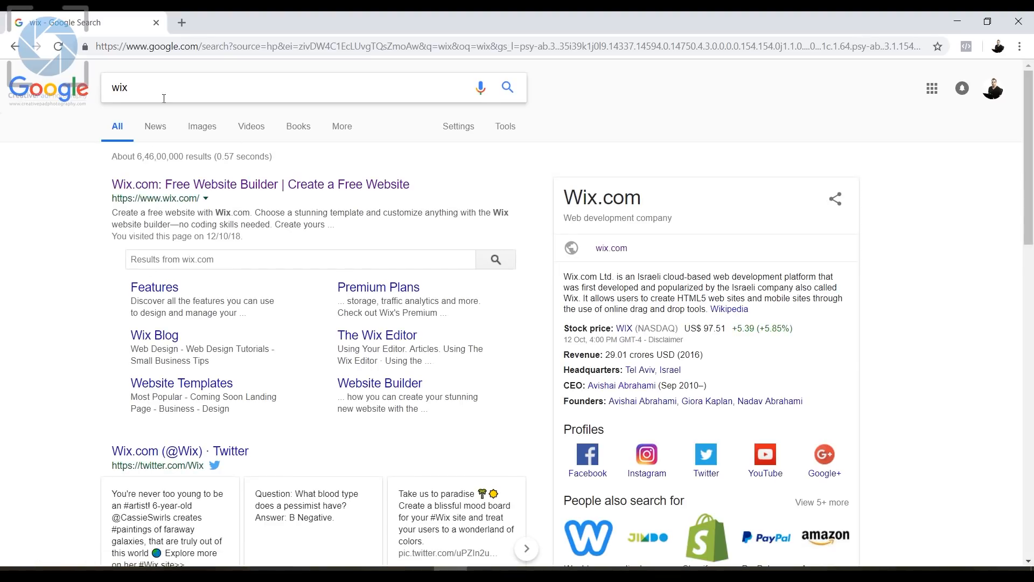
click(273, 192)
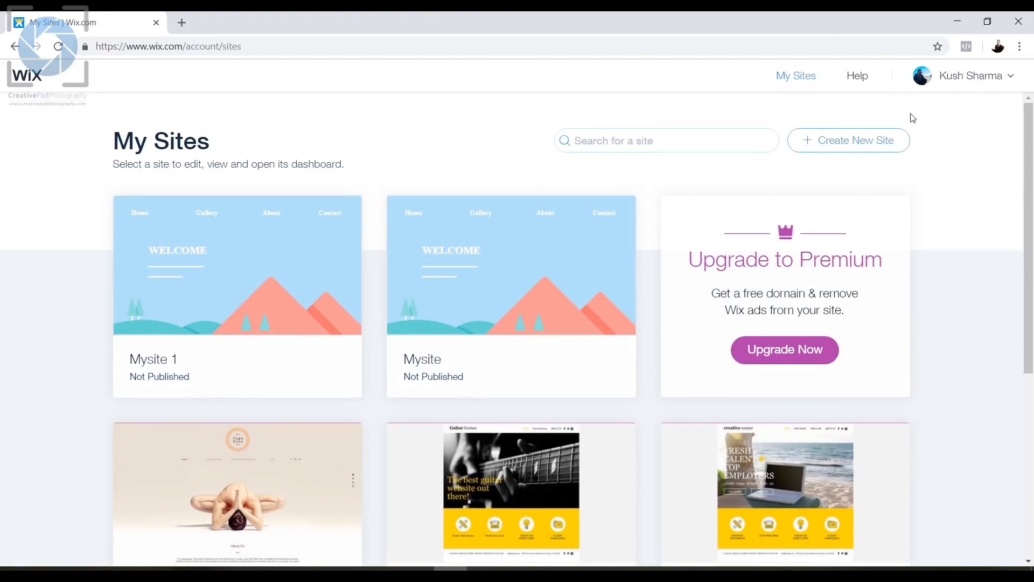
mouse_move(965, 88)
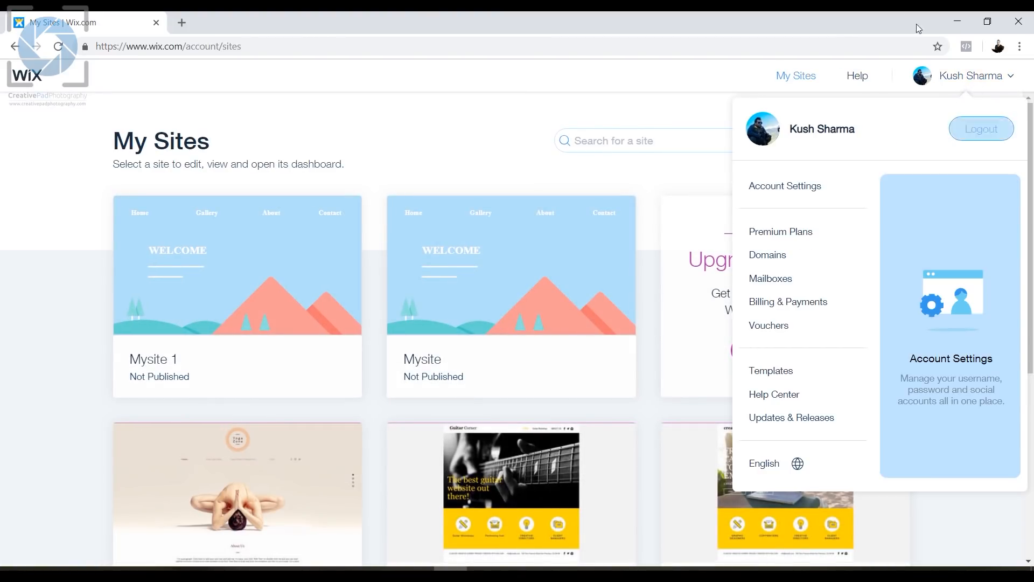
click(995, 131)
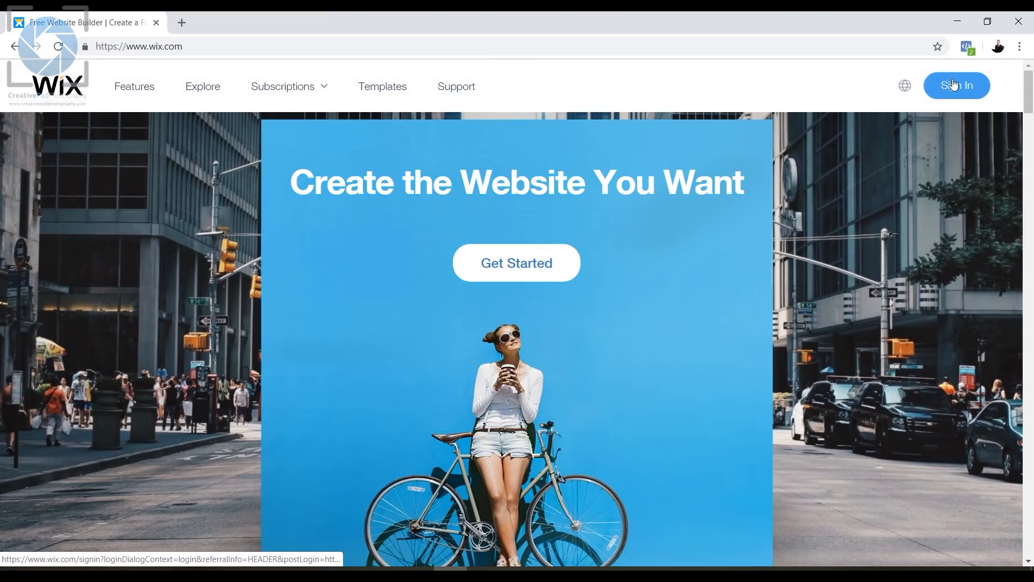
Step: Sign back in to the My Sites dashboard and start creating a new site
click(955, 86)
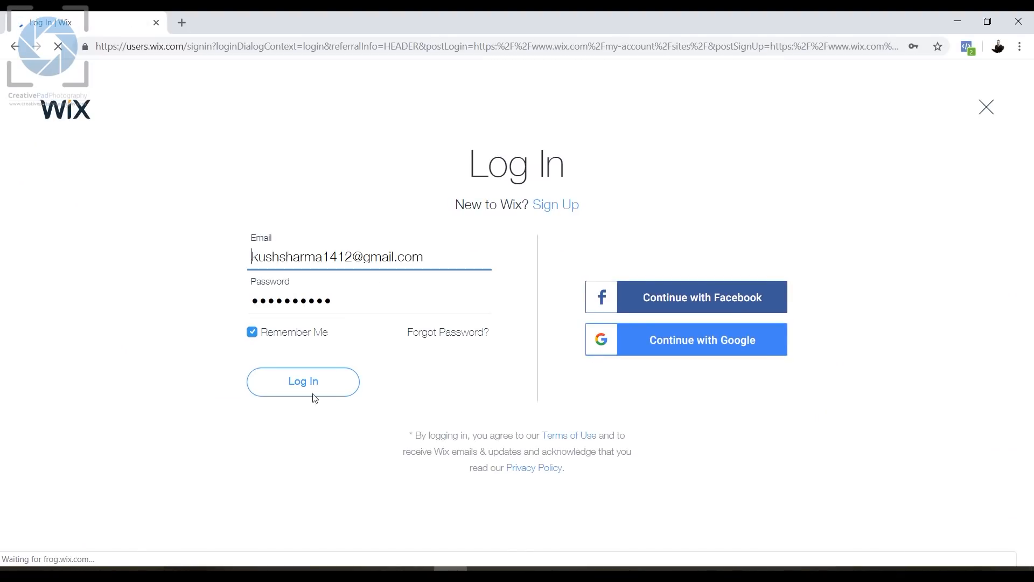
click(310, 390)
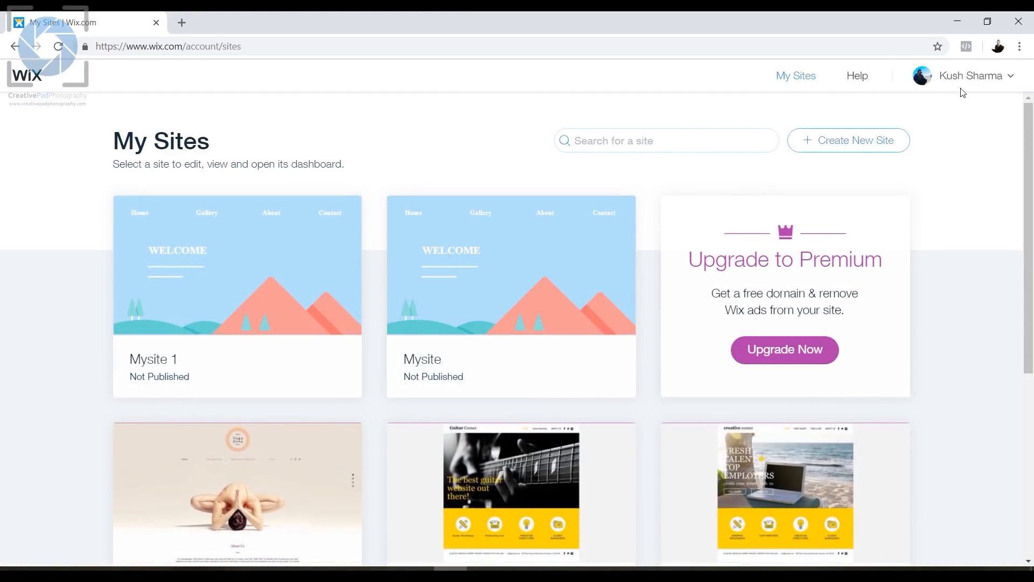
scroll(681, 291, down, 4)
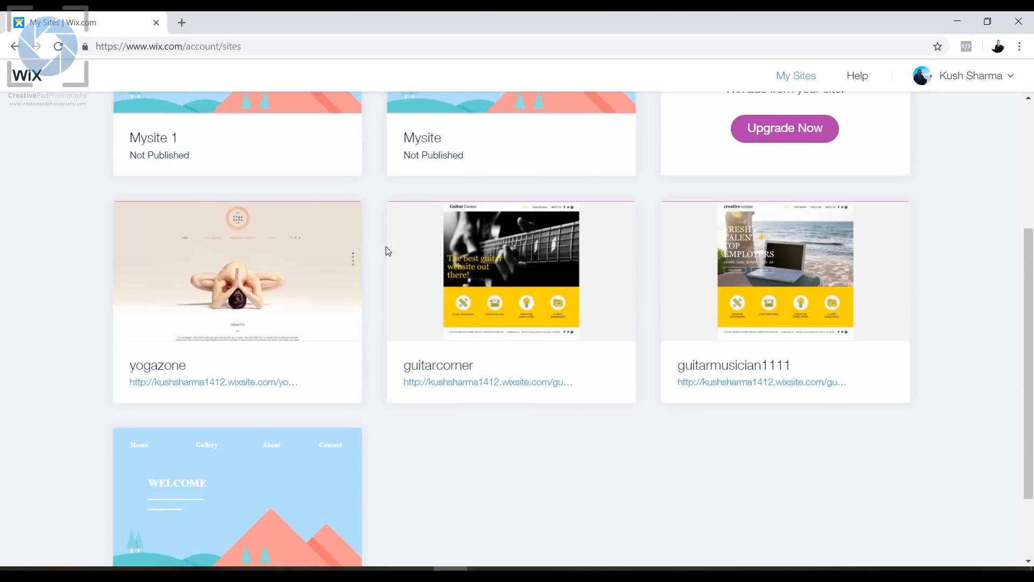
scroll(385, 250, up, 2)
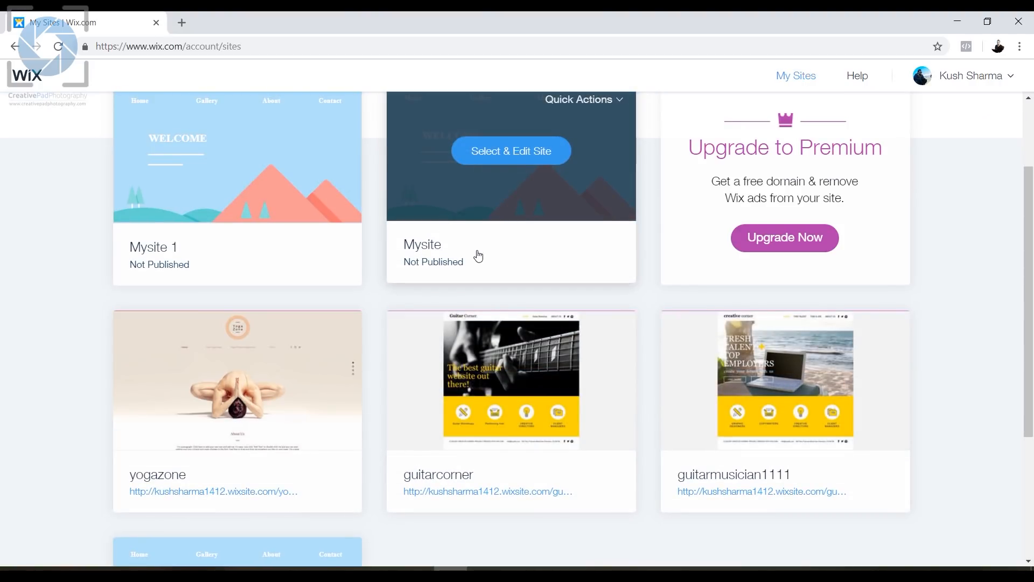
scroll(478, 256, up, 2)
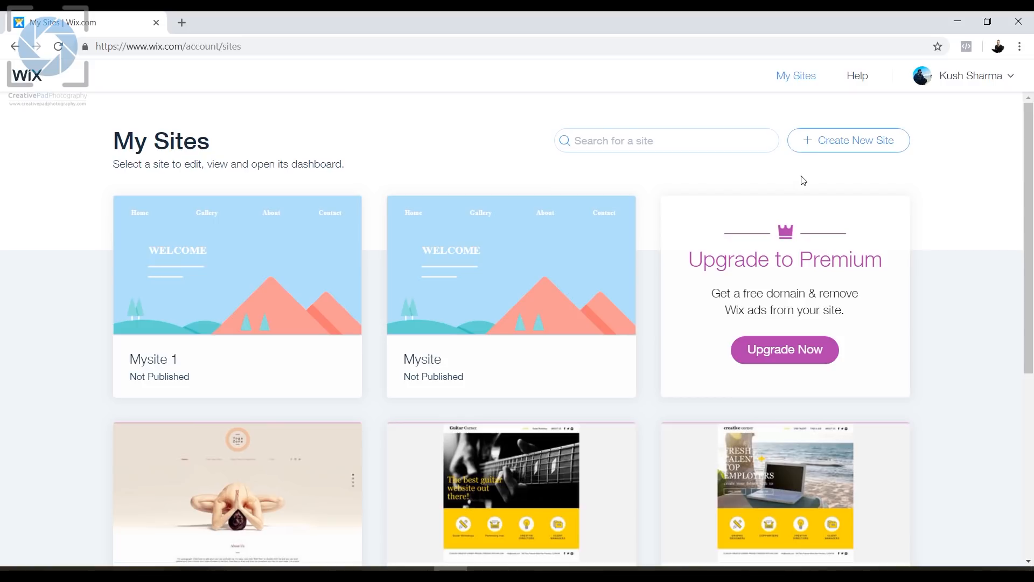
click(827, 147)
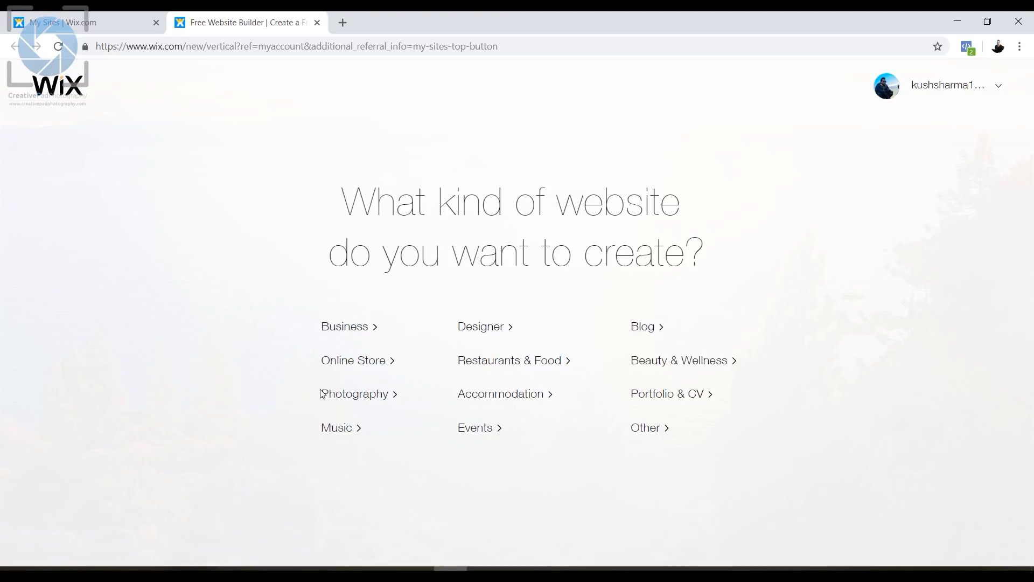
Step: Choose Photography as the website type and scroll through the Photography templates
click(348, 398)
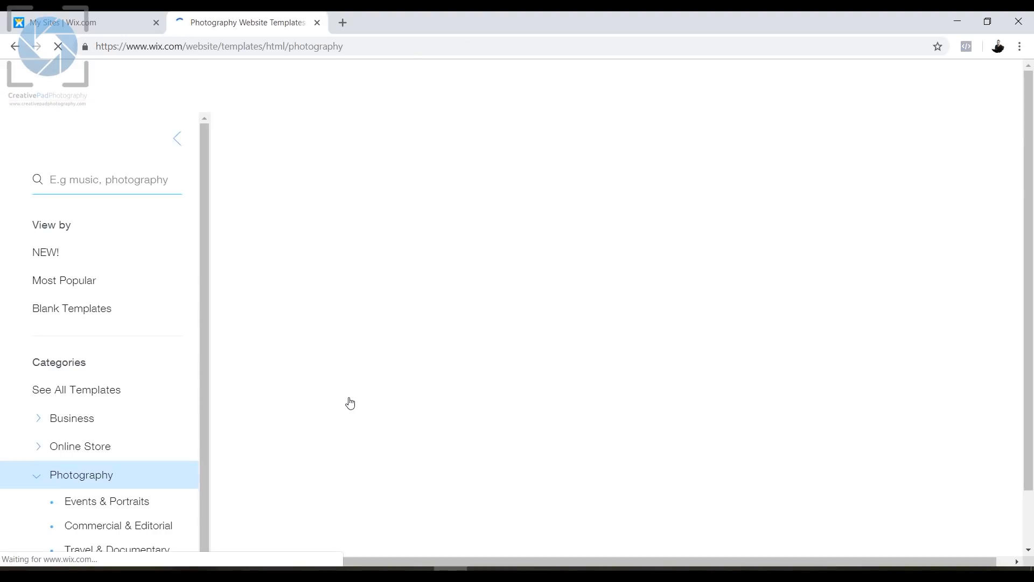
scroll(468, 327, down, 2)
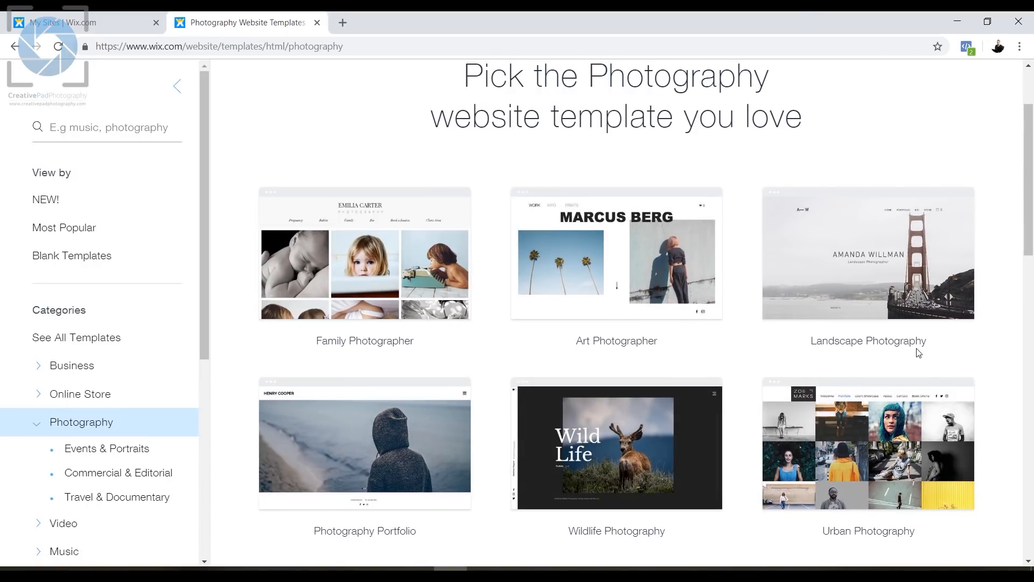
scroll(919, 352, down, 6)
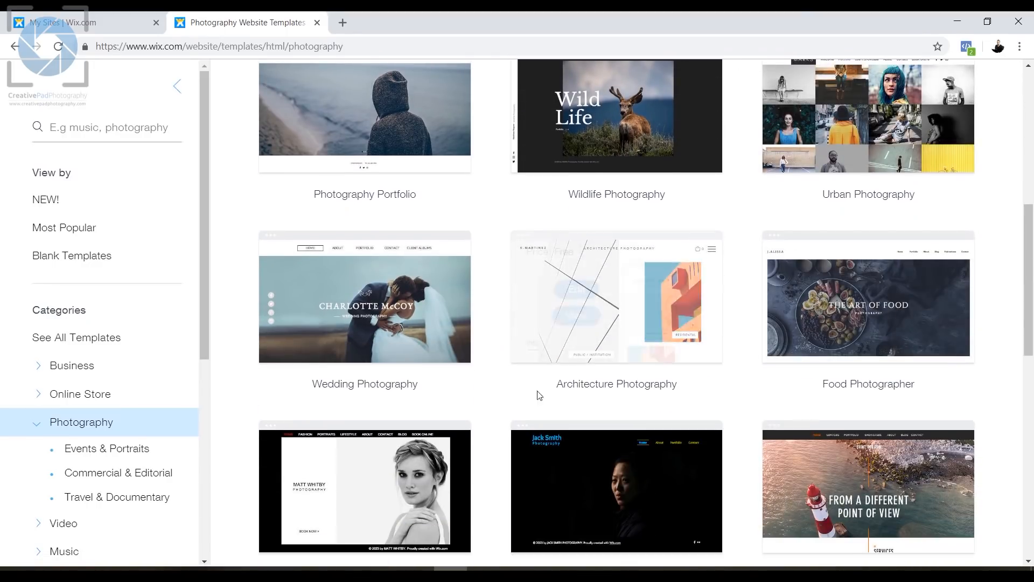
scroll(765, 323, up, 2)
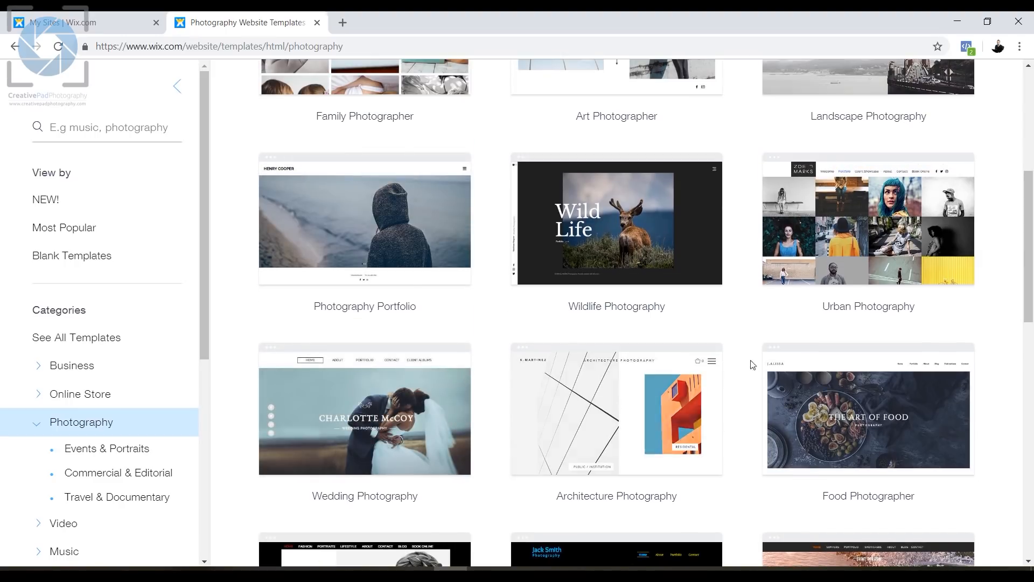
scroll(823, 379, down, 2)
scroll(754, 334, up, 2)
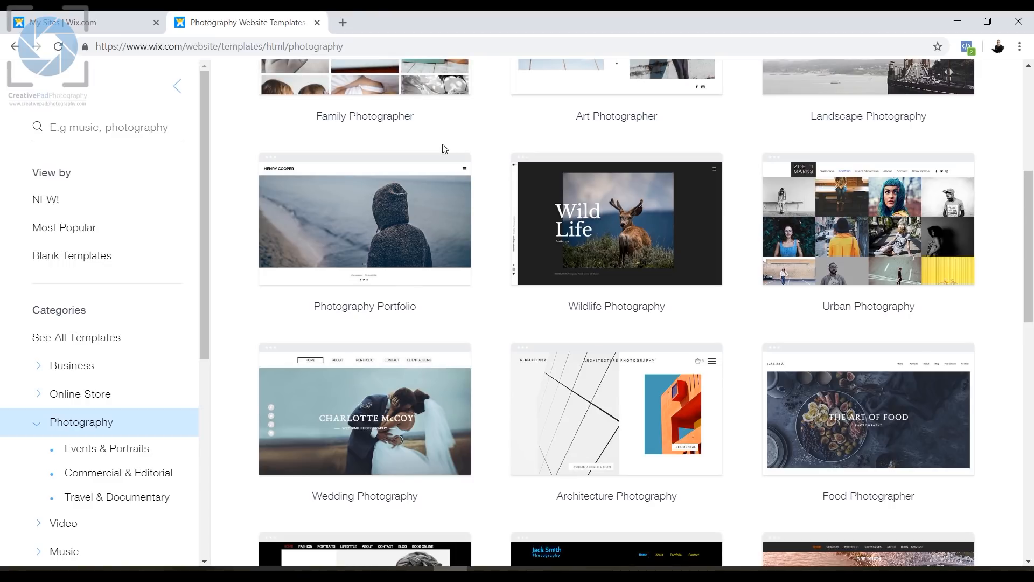
scroll(489, 311, up, 2)
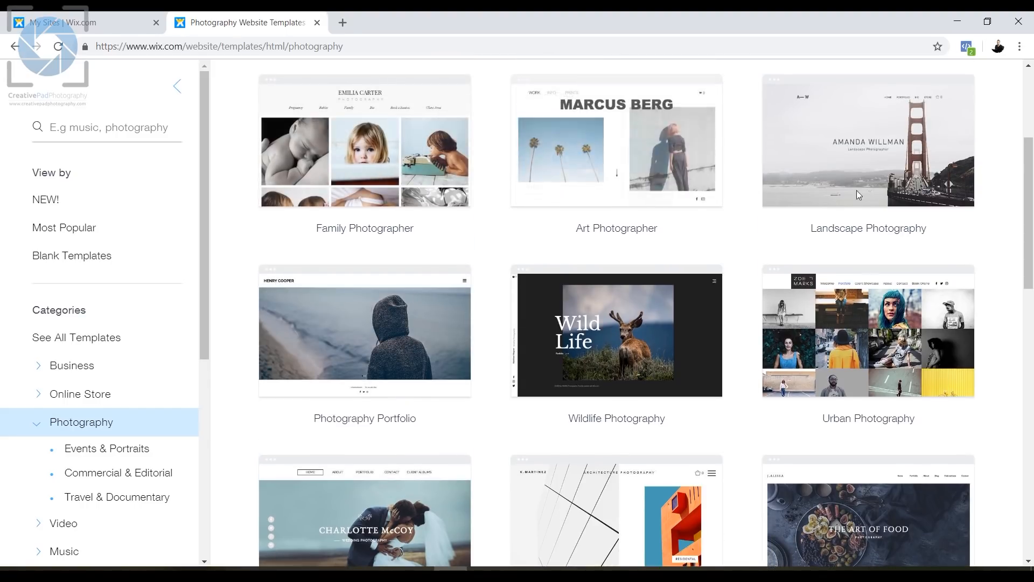
scroll(658, 332, down, 2)
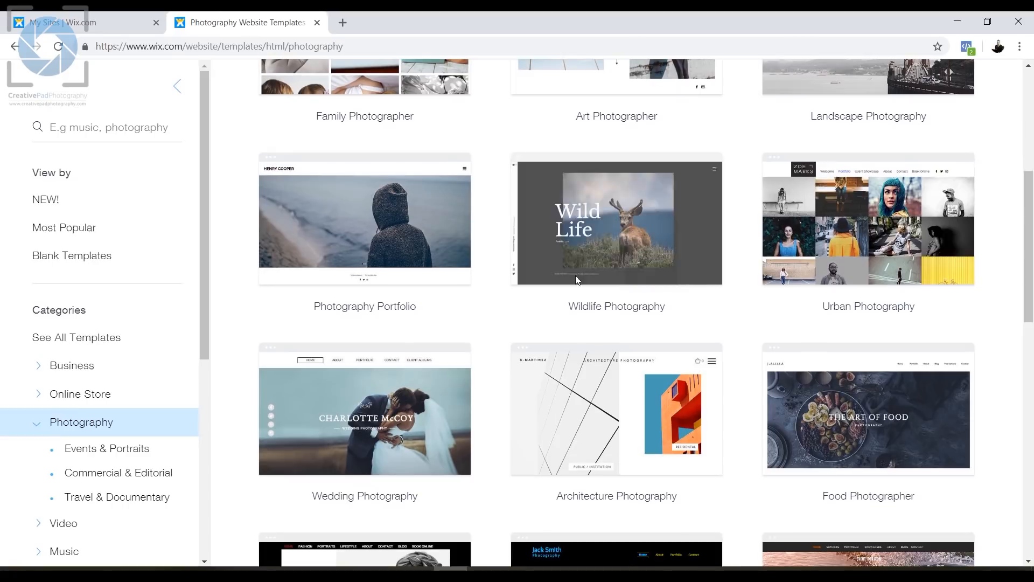
scroll(658, 330, down, 6)
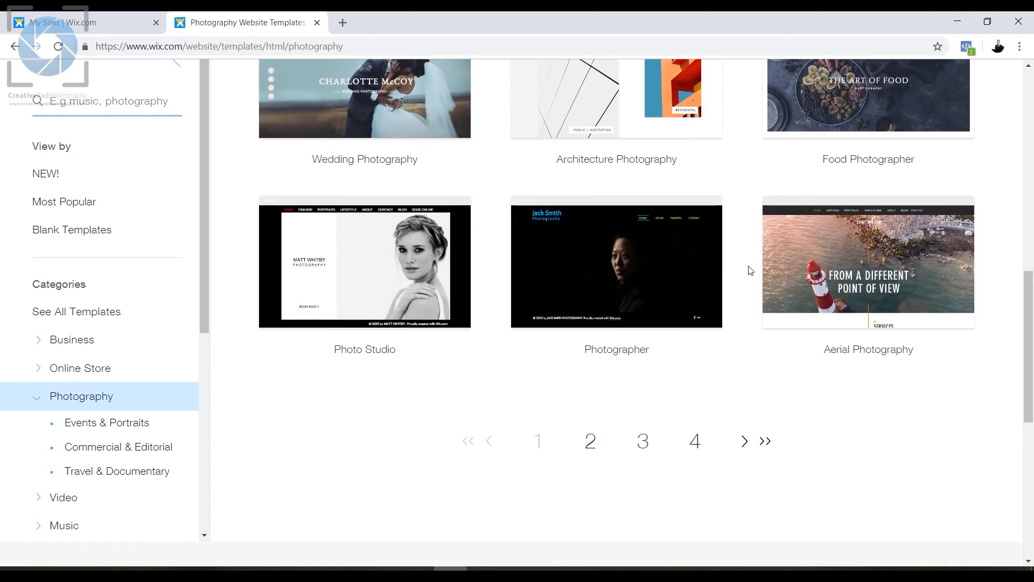
scroll(576, 259, up, 12)
mouse_move(394, 362)
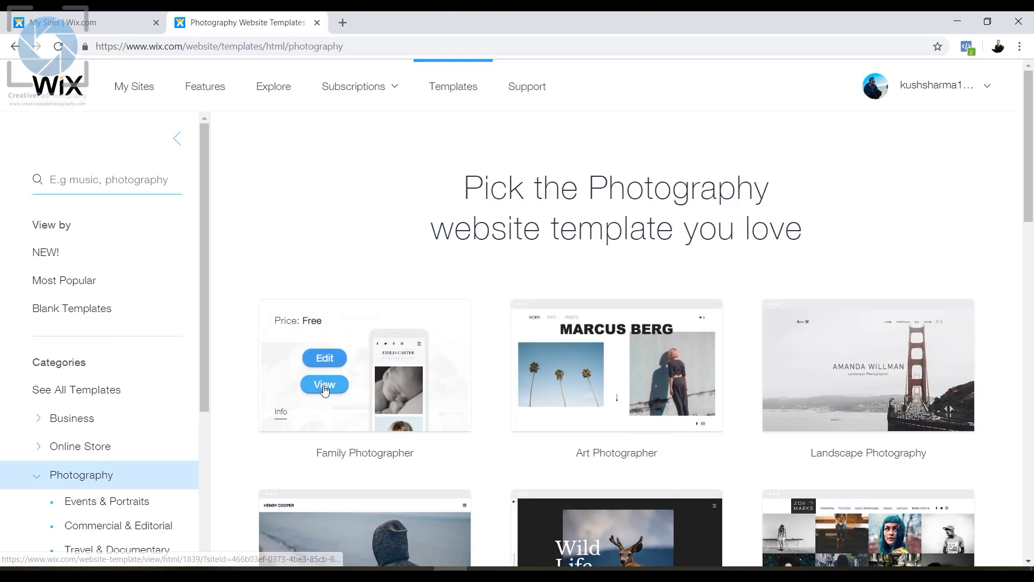
Step: Preview the Family Photographer template in a new tab and scroll through it
right_click(316, 384)
click(366, 397)
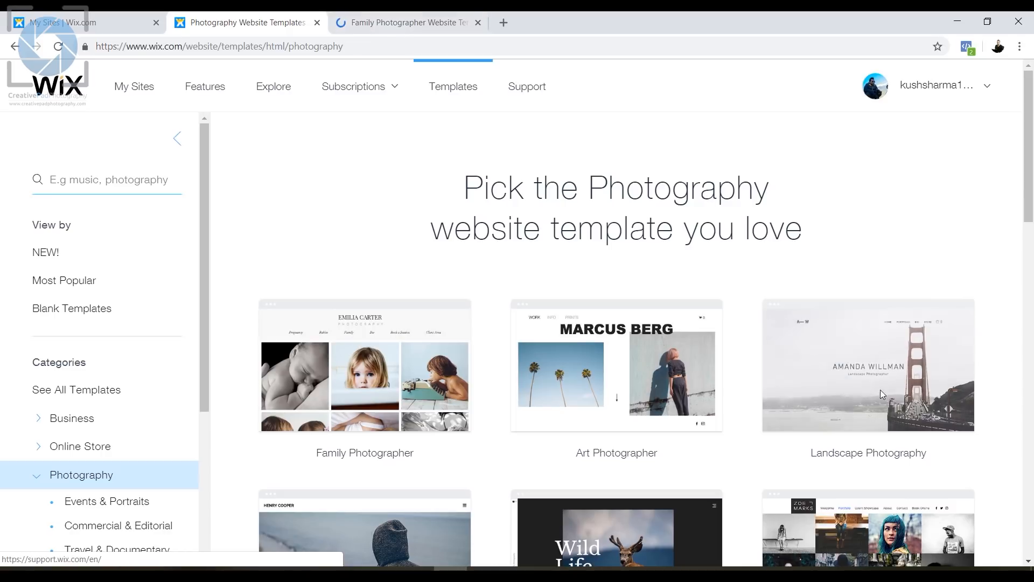
click(405, 23)
scroll(512, 194, down, 3)
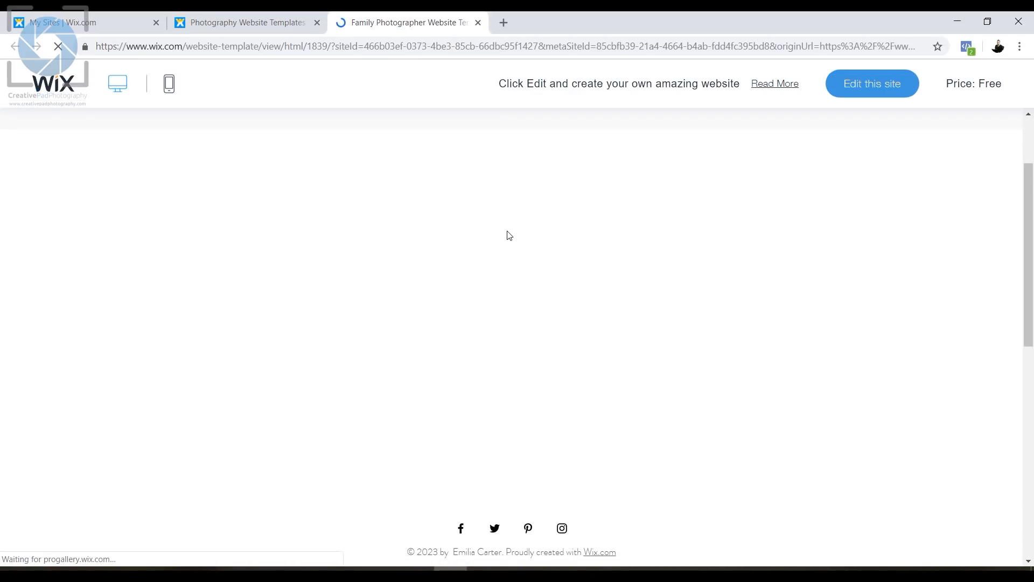
scroll(524, 299, down, 4)
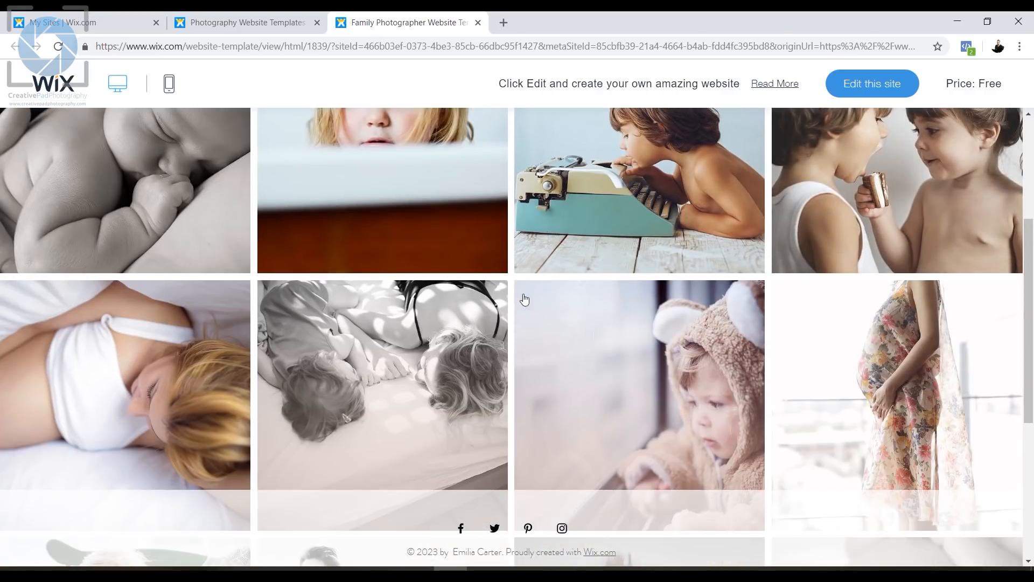
scroll(664, 358, down, 5)
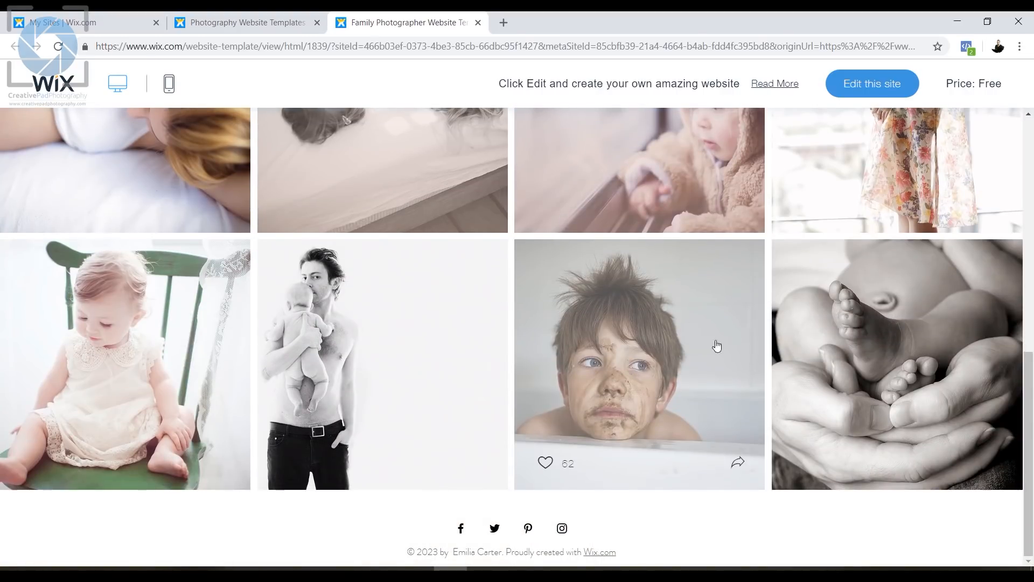
scroll(716, 345, up, 10)
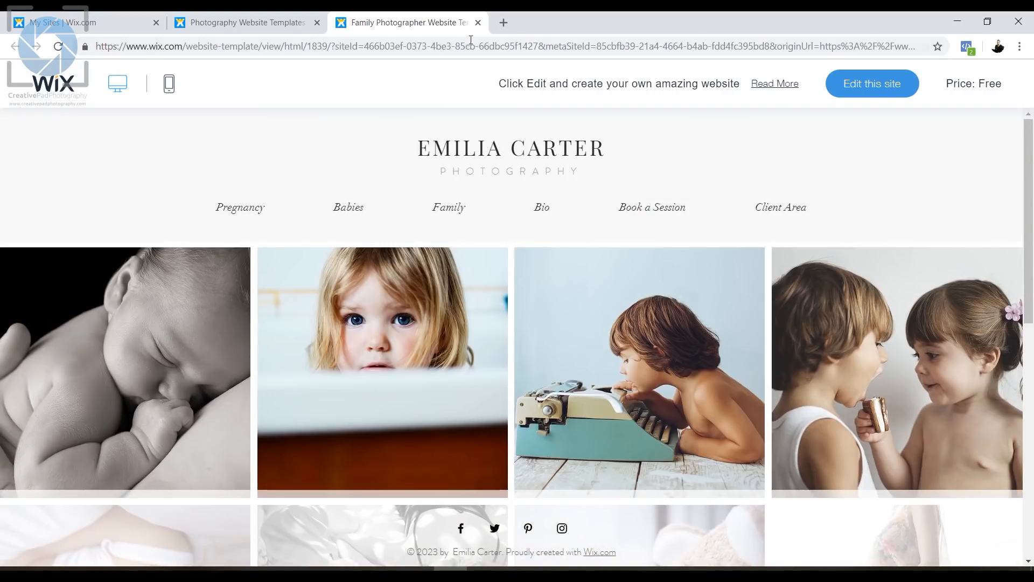
Step: Close the preview and open Family Photographer for editing in the Wix Editor
click(478, 22)
mouse_move(321, 407)
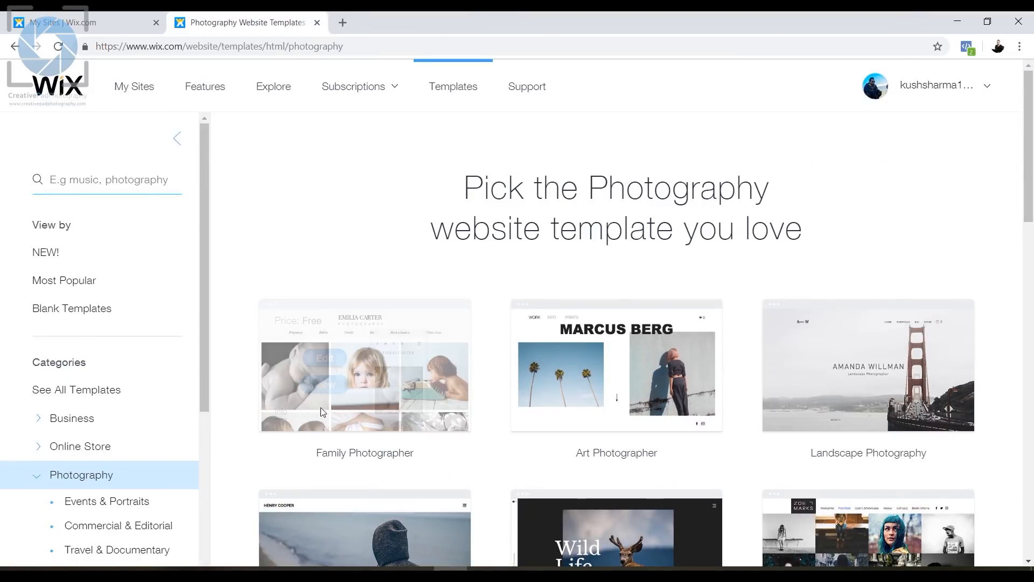
click(322, 362)
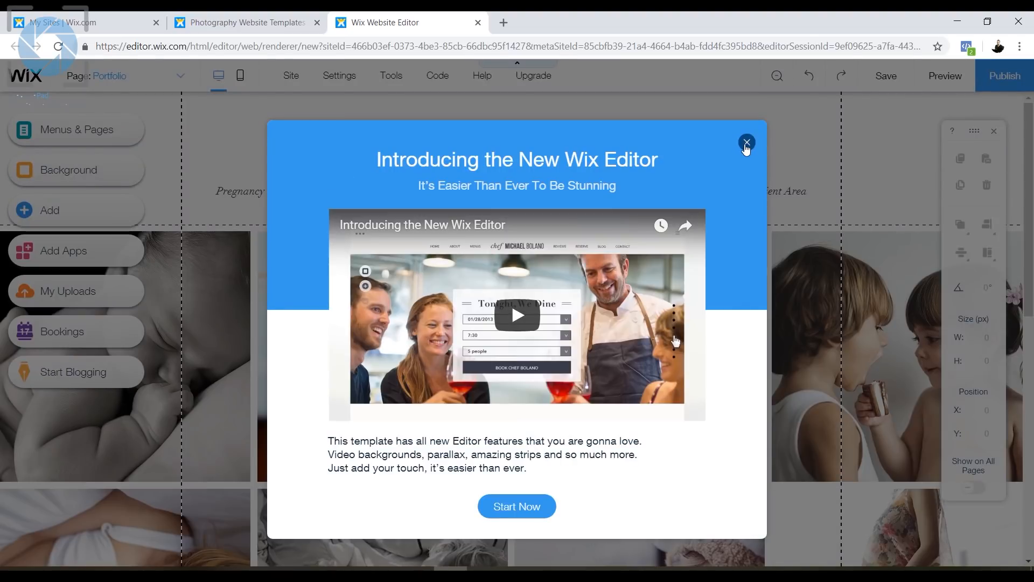
click(747, 143)
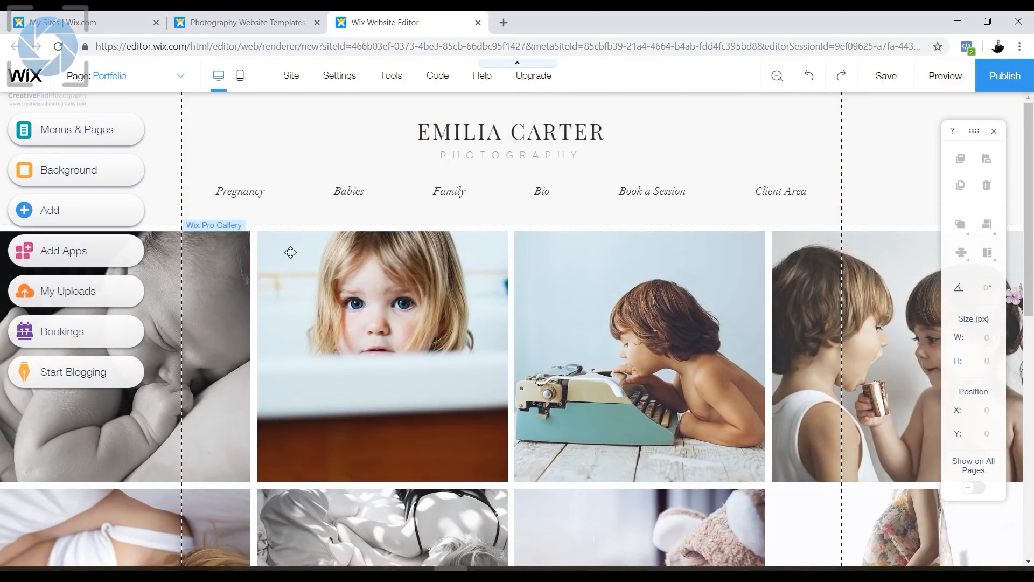
scroll(491, 288, down, 6)
scroll(504, 303, up, 4)
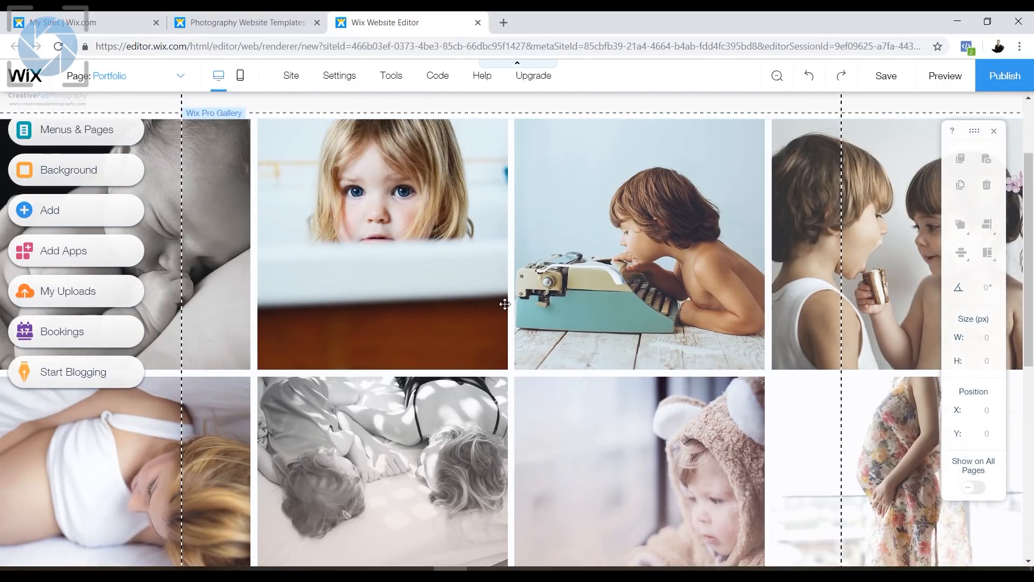
scroll(505, 304, up, 2)
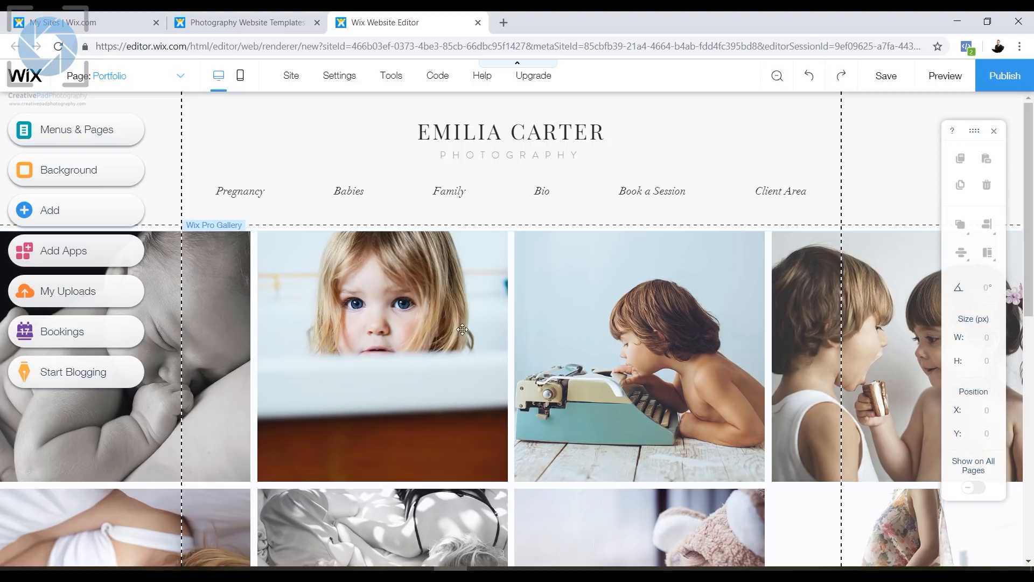
scroll(462, 329, down, 3)
scroll(529, 305, up, 3)
scroll(507, 314, down, 2)
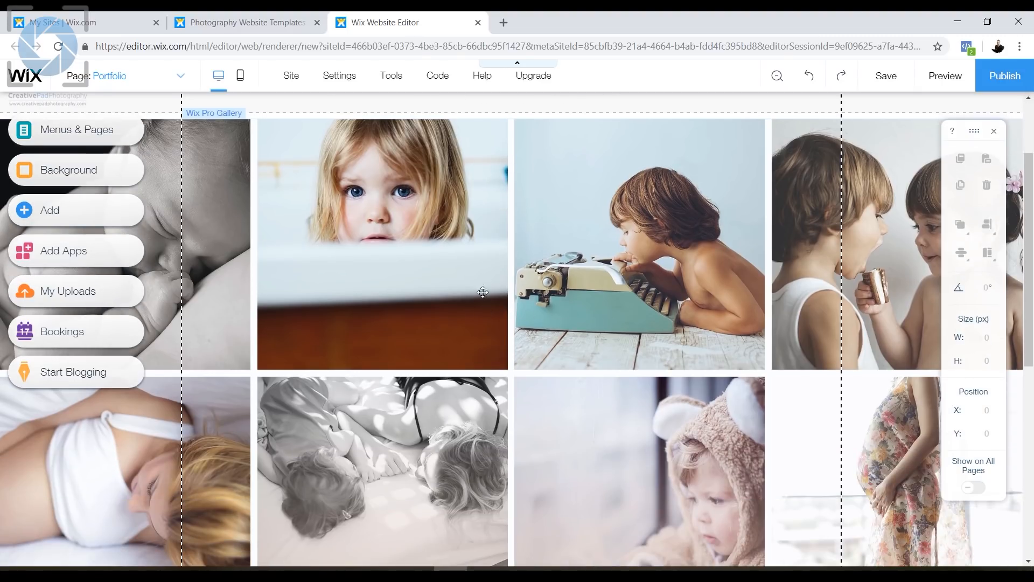
scroll(466, 296, up, 2)
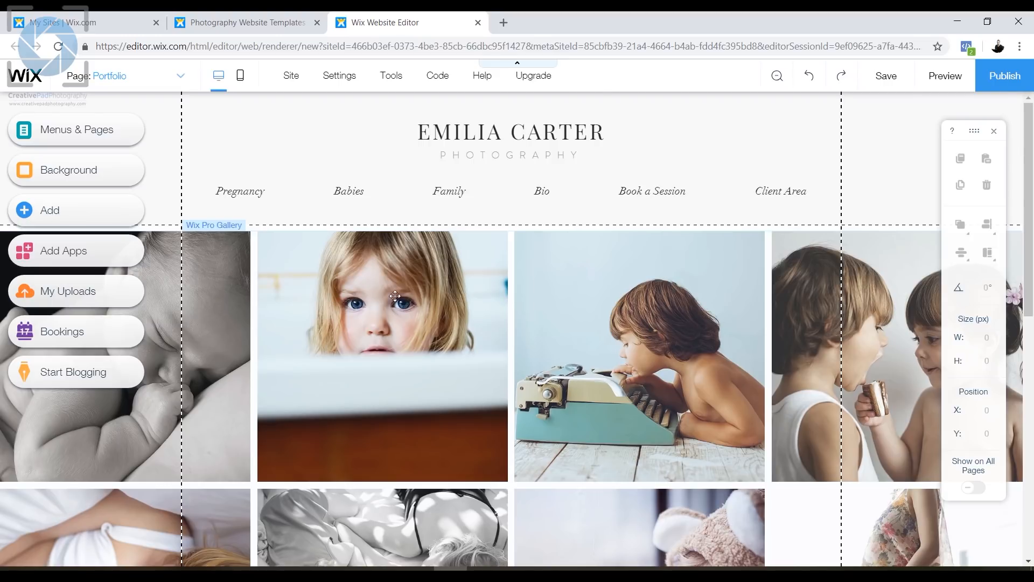
scroll(395, 296, down, 2)
scroll(393, 203, up, 2)
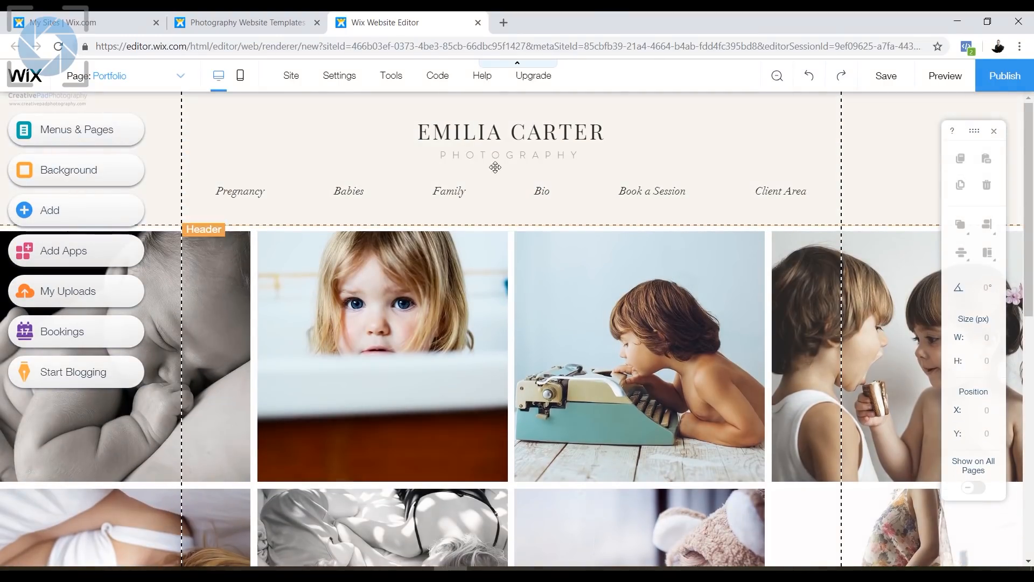
Step: Replace the EMILIA CARTER header title with the site owner's name
click(545, 135)
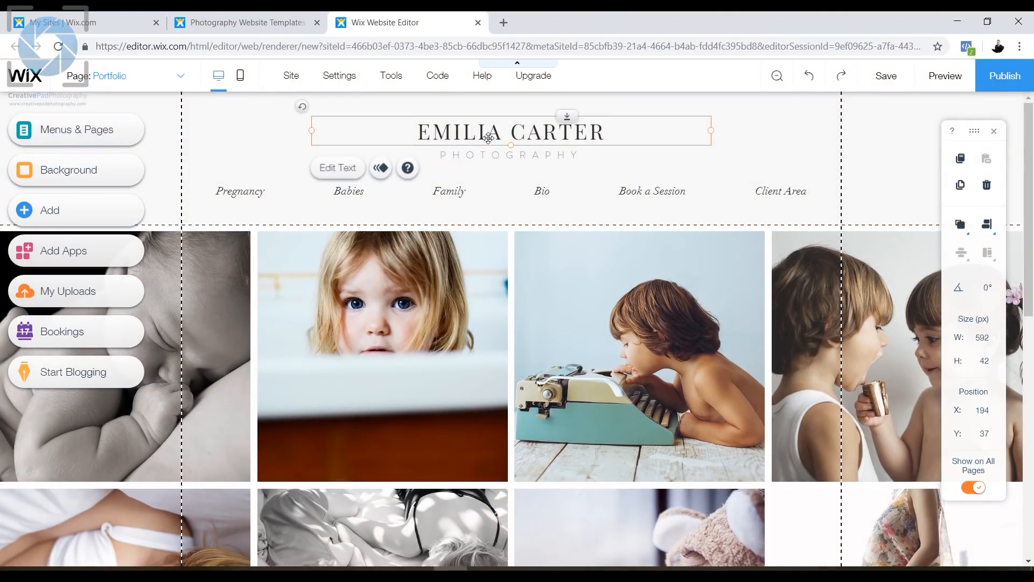
double_click(566, 133)
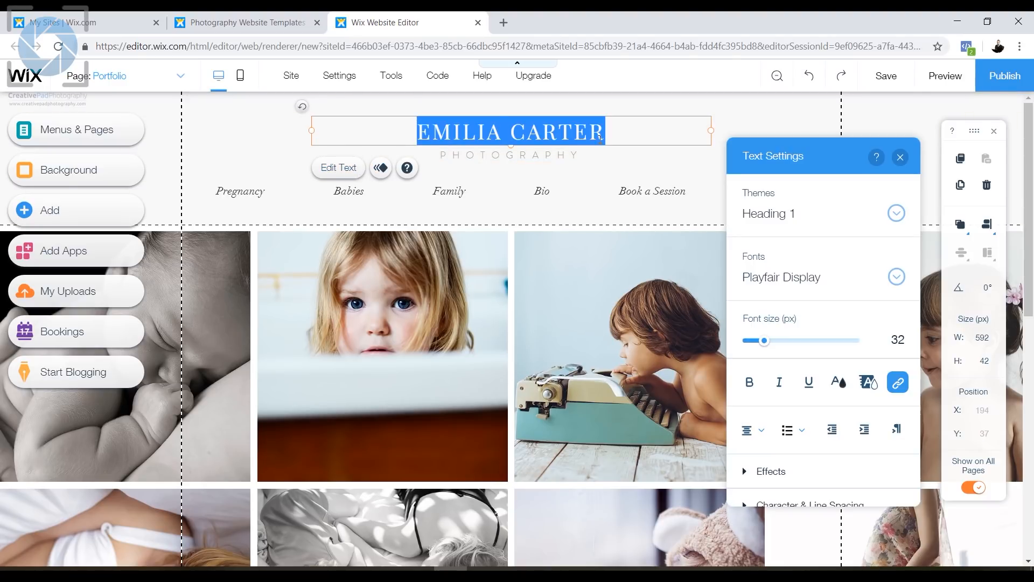
text(Kush Sharma)
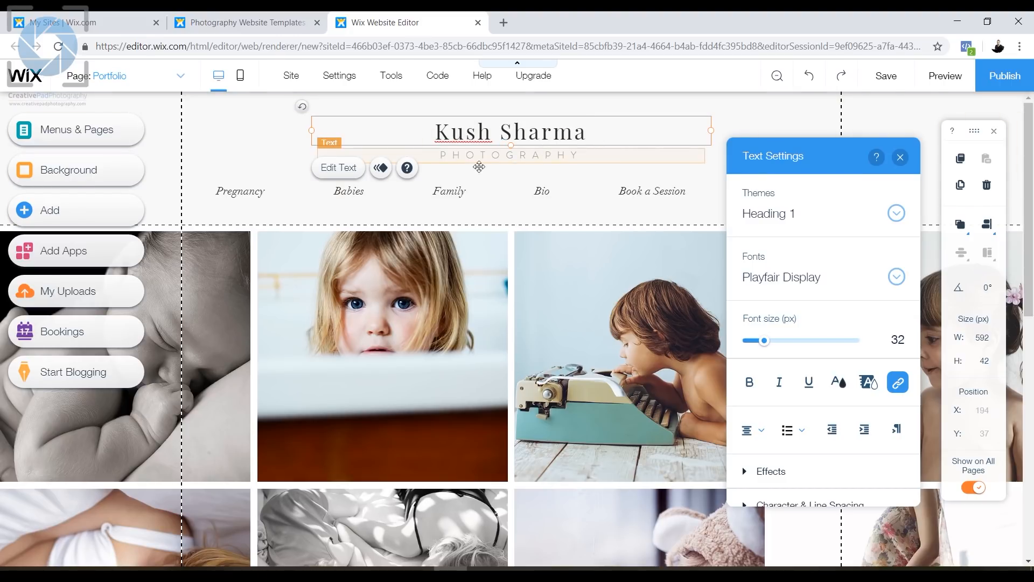
click(285, 168)
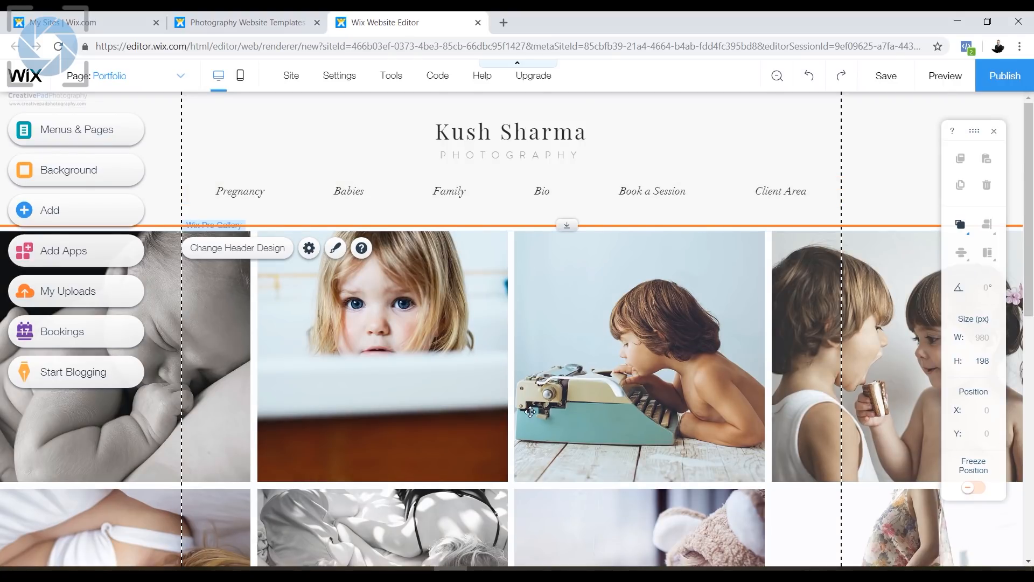
scroll(530, 412, down, 4)
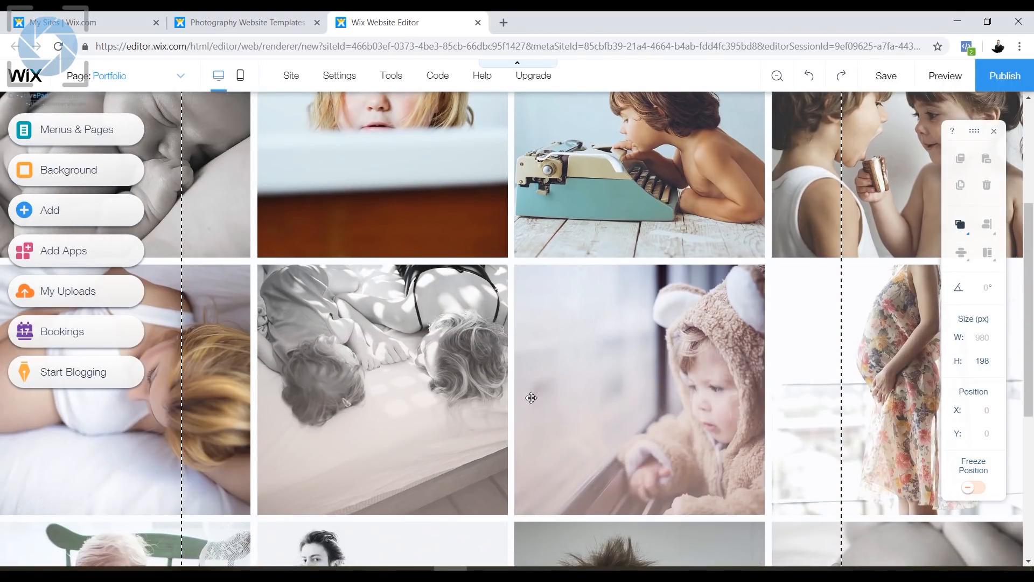
scroll(531, 396, up, 2)
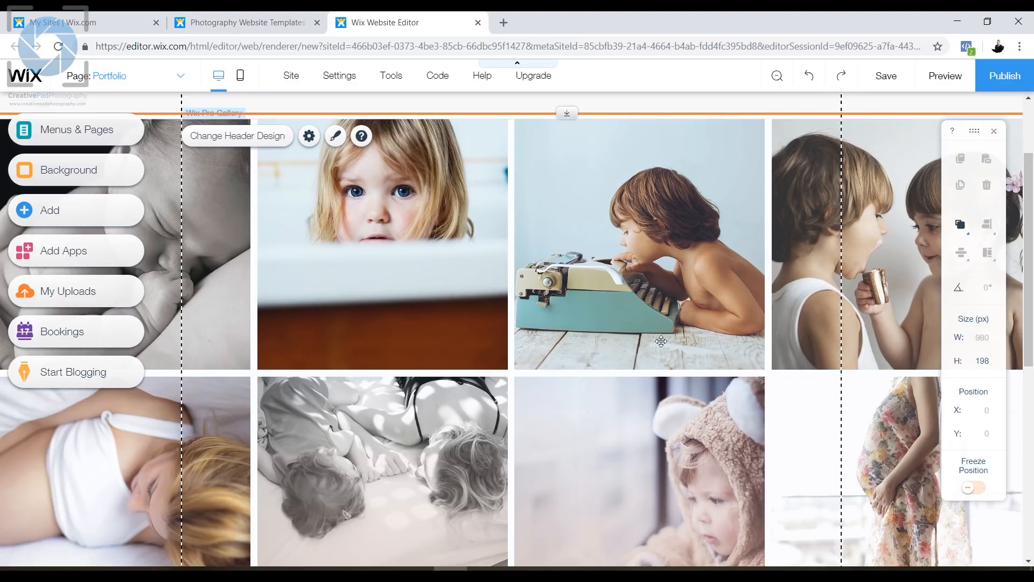
scroll(577, 313, down, 5)
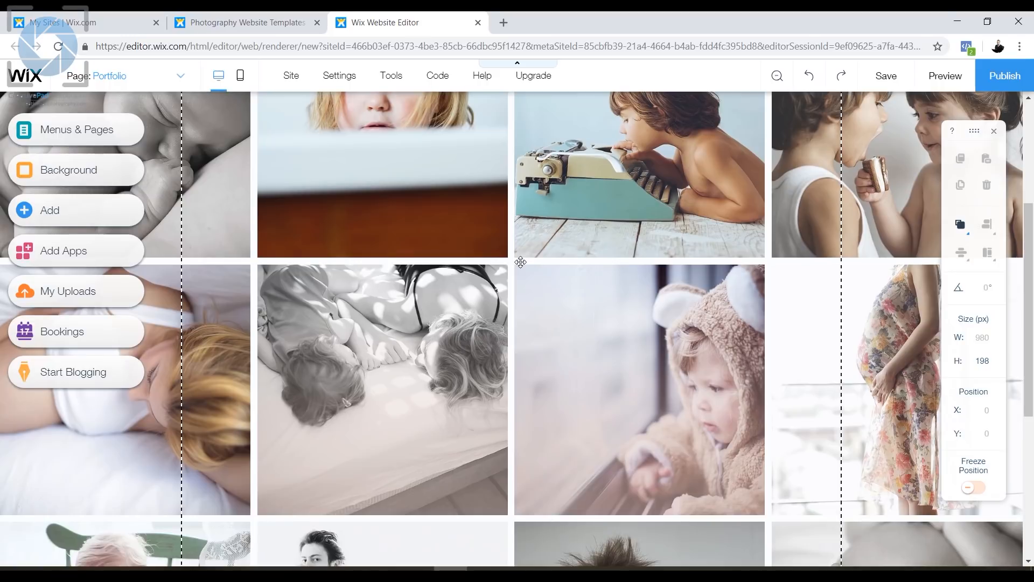
scroll(592, 293, up, 5)
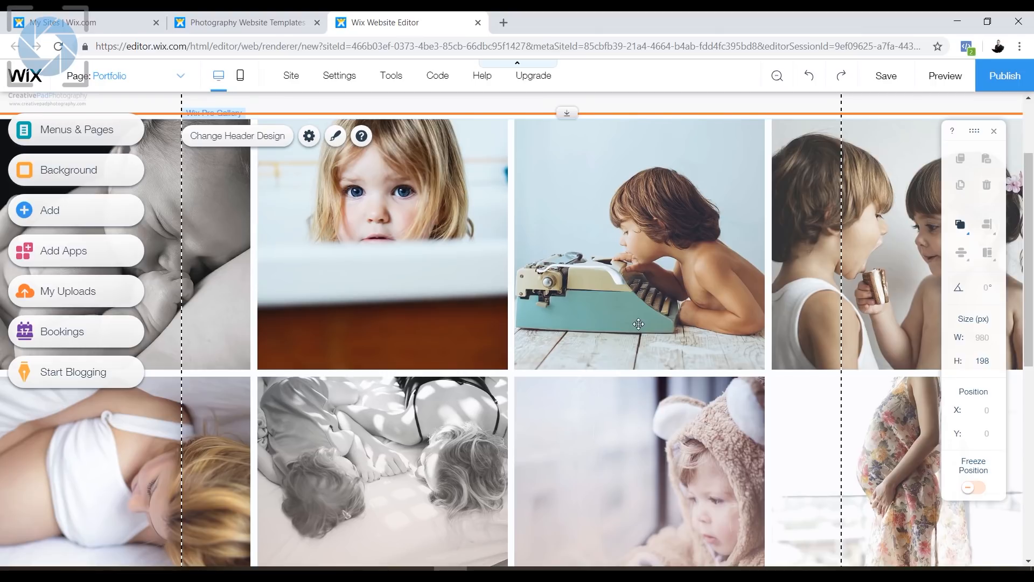
scroll(637, 322, down, 2)
scroll(600, 328, up, 4)
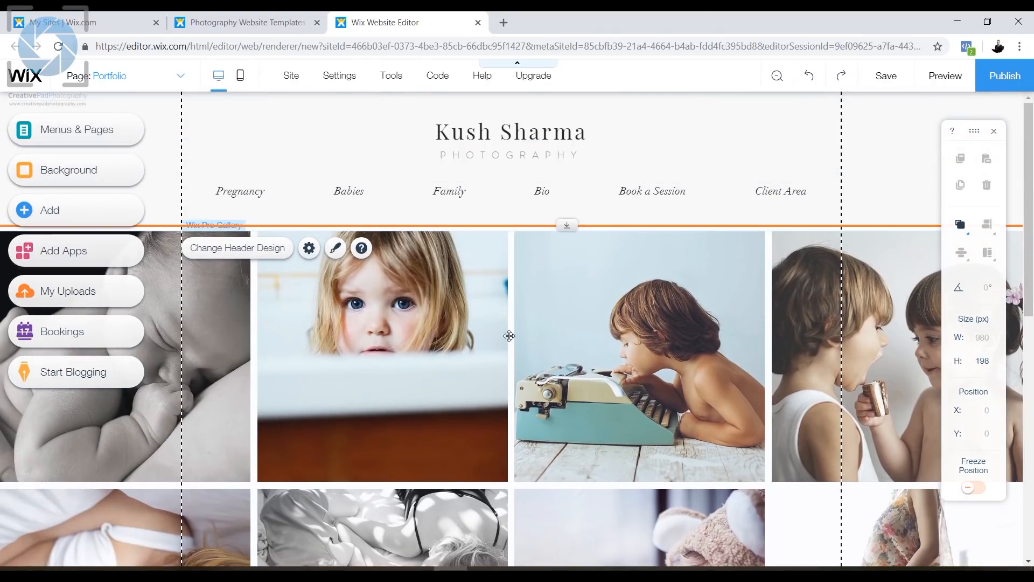
scroll(509, 336, down, 2)
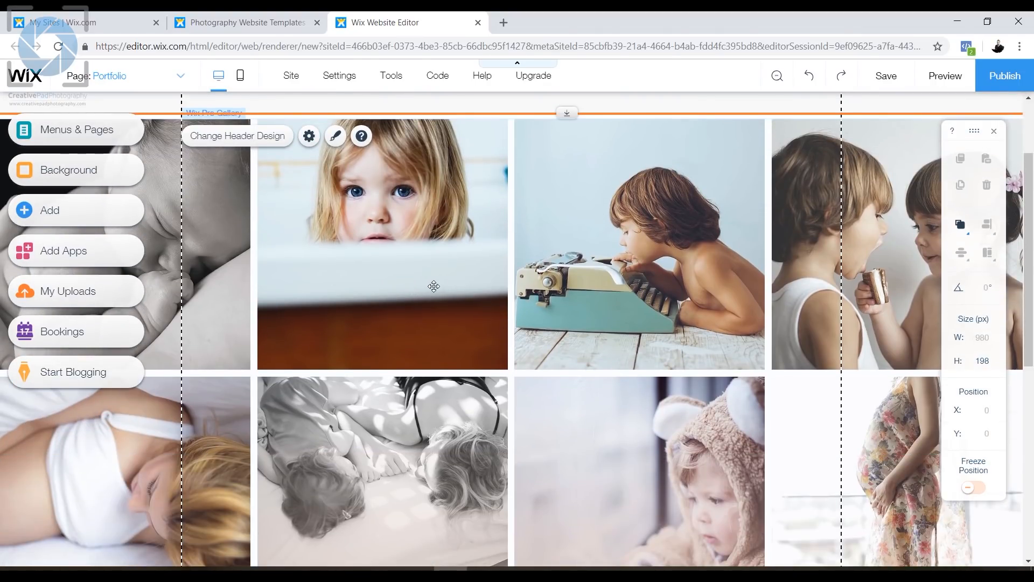
scroll(431, 247, up, 2)
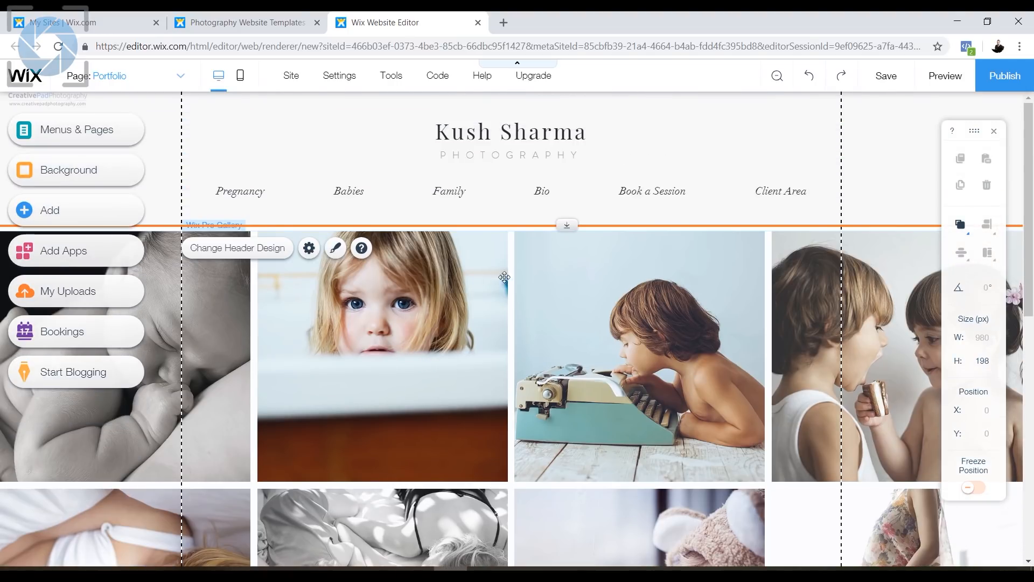
click(454, 296)
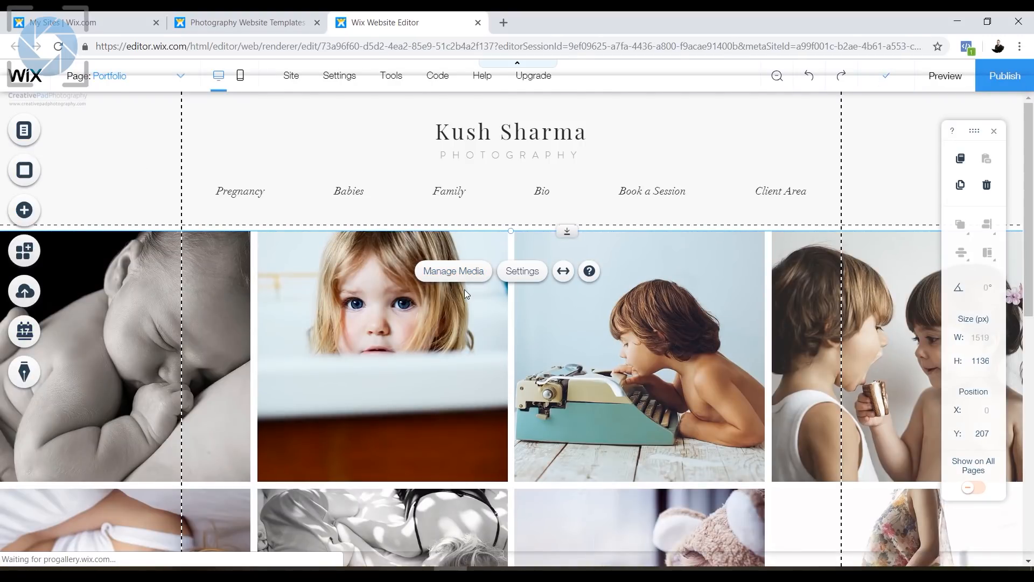
Step: Open Manage Media for the Portfolio gallery and choose Add Media > Image
click(454, 271)
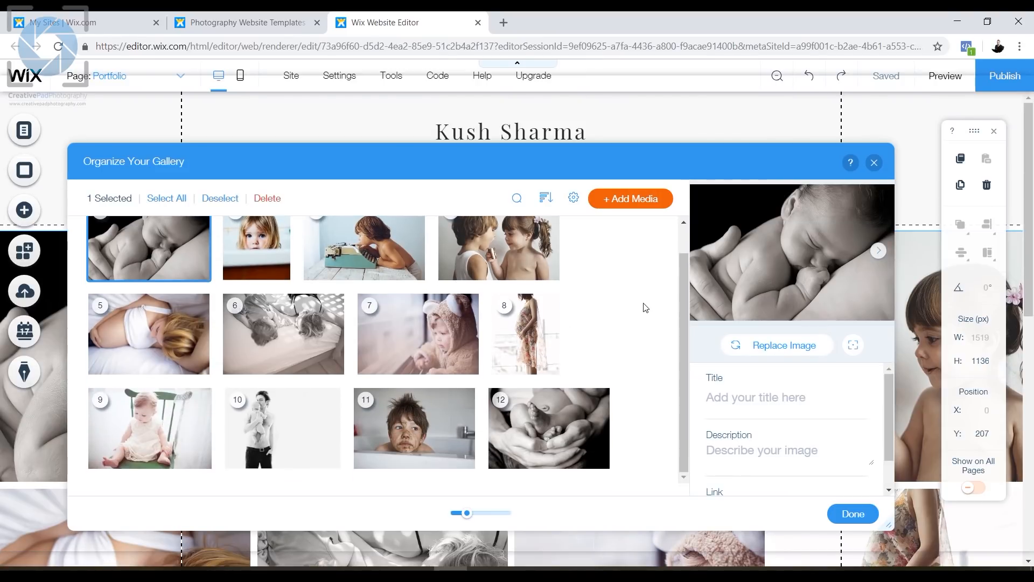
click(633, 207)
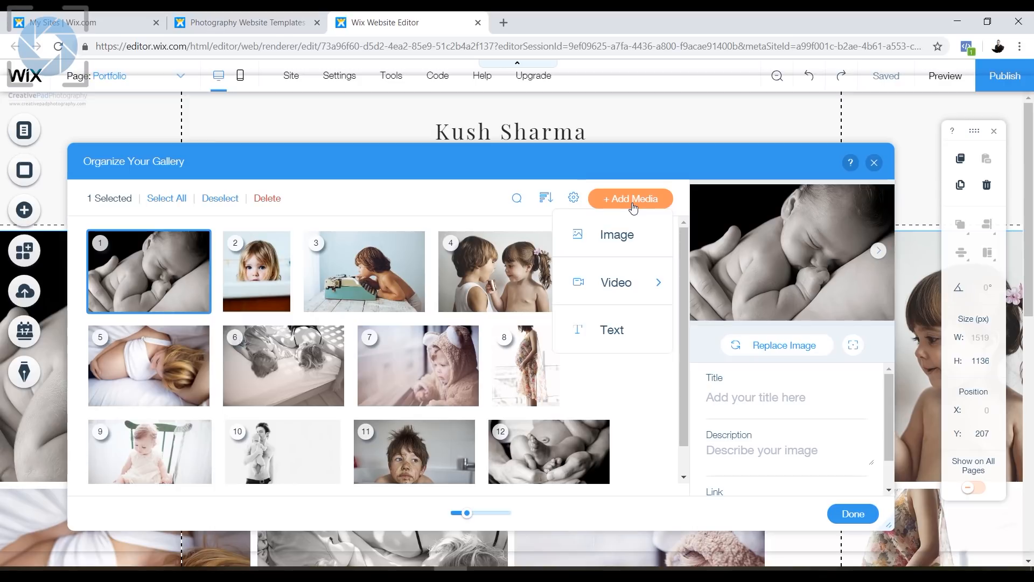
mouse_move(642, 282)
click(608, 242)
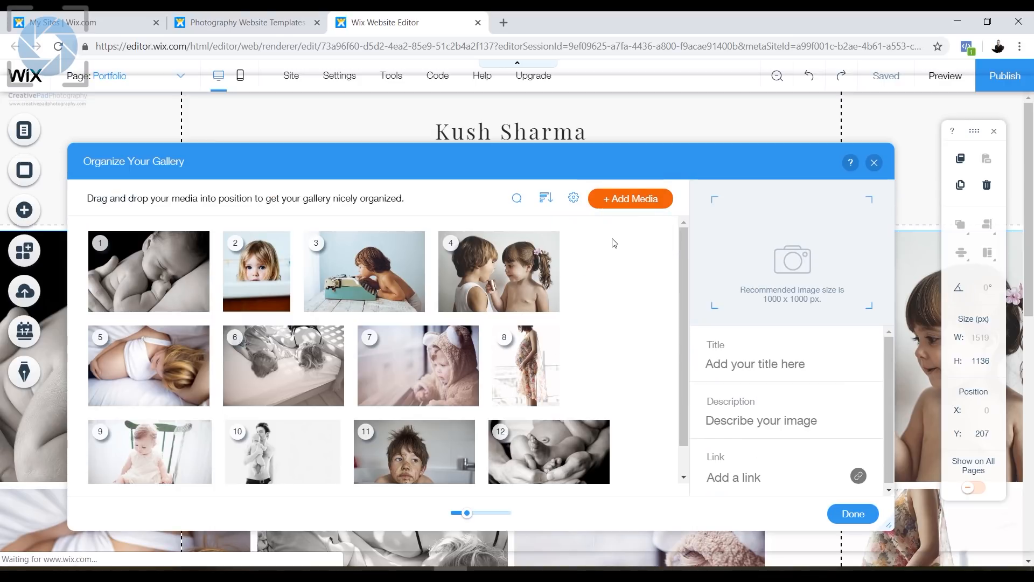
scroll(585, 272, down, 1)
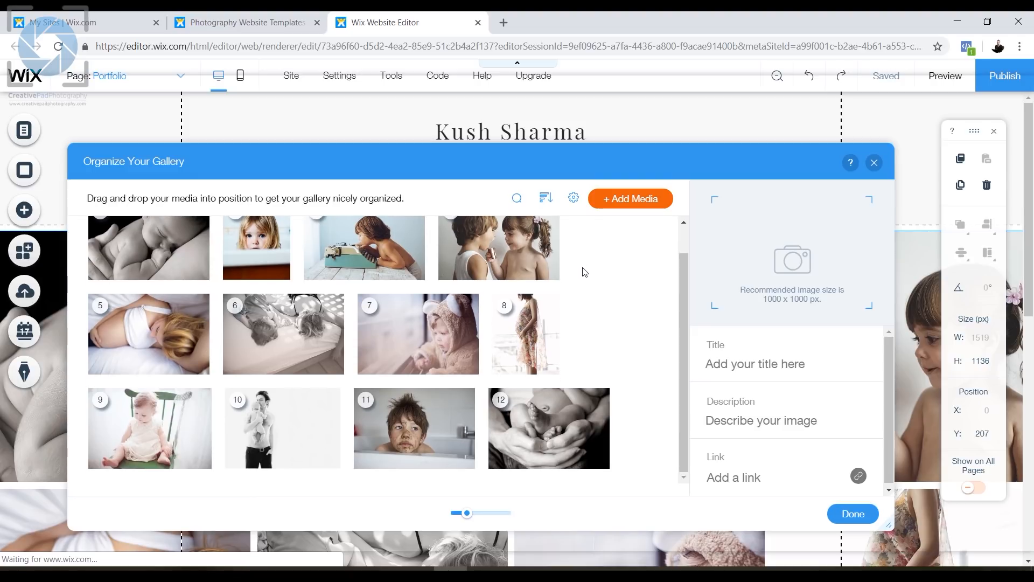
Step: Upload all five photos from the Landscape folder to the media library
click(621, 204)
click(622, 236)
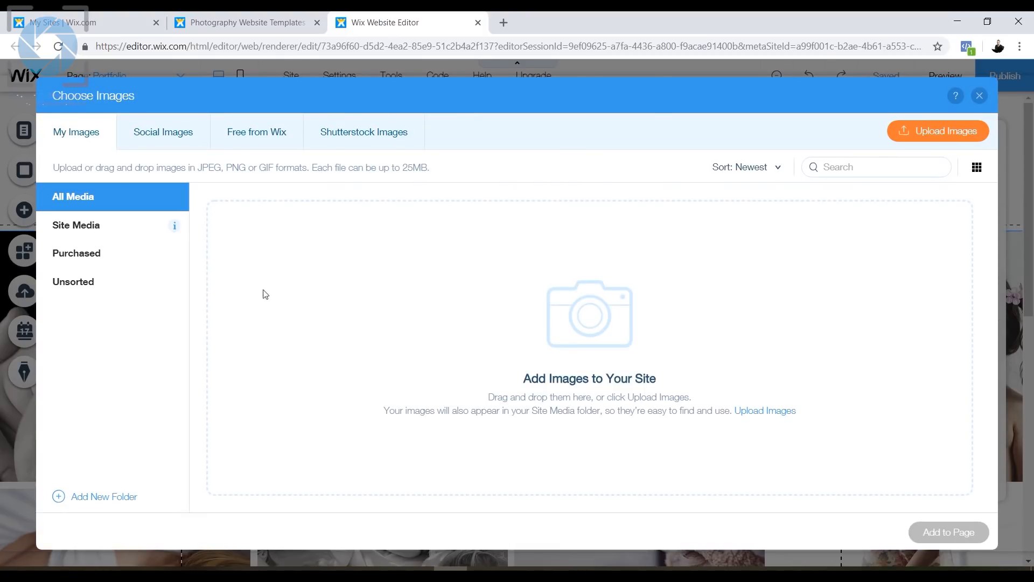
click(934, 132)
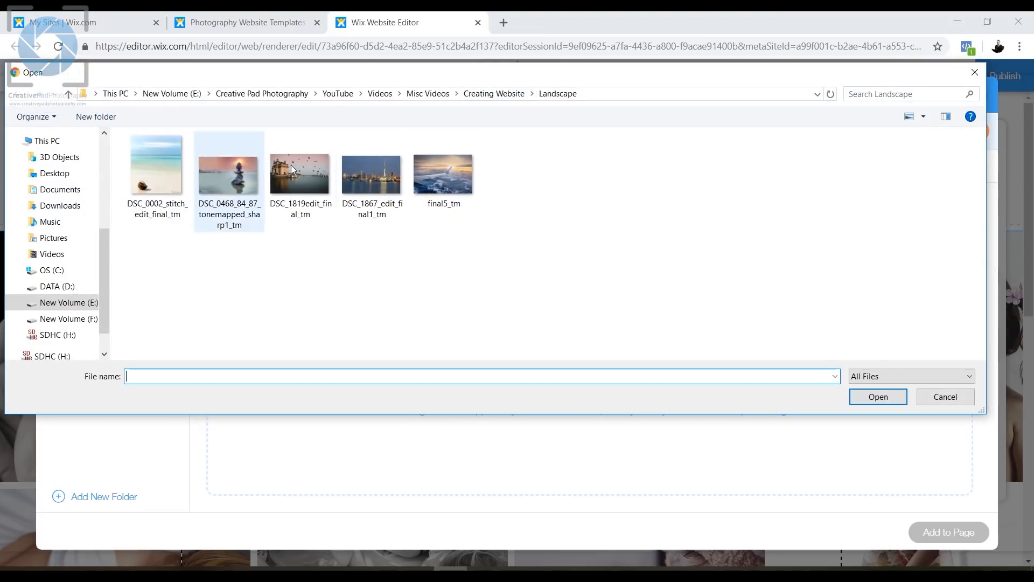
drag(499, 202, 109, 140)
click(878, 396)
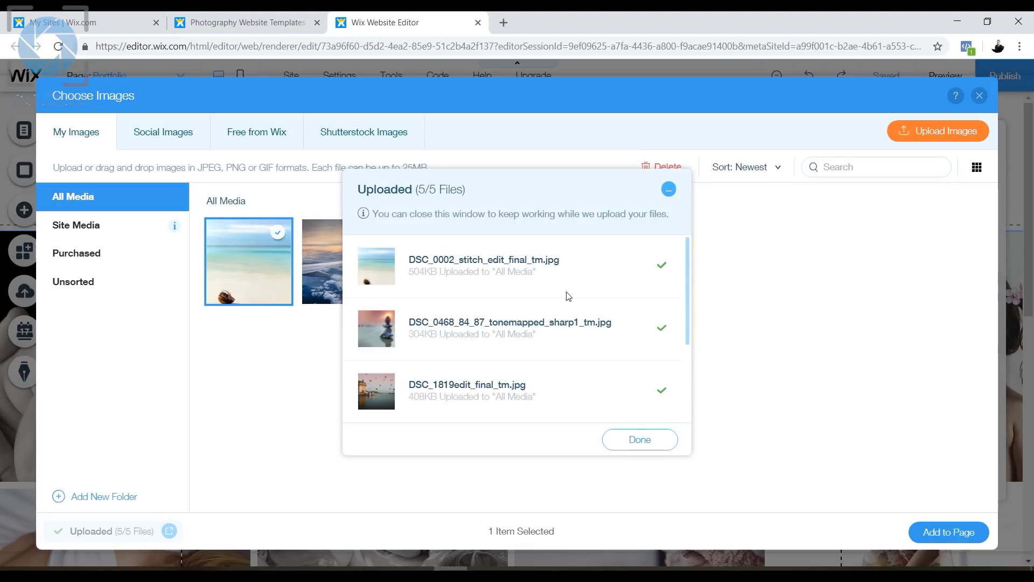
scroll(571, 296, down, 3)
scroll(587, 299, up, 2)
scroll(600, 295, up, 1)
scroll(592, 377, down, 3)
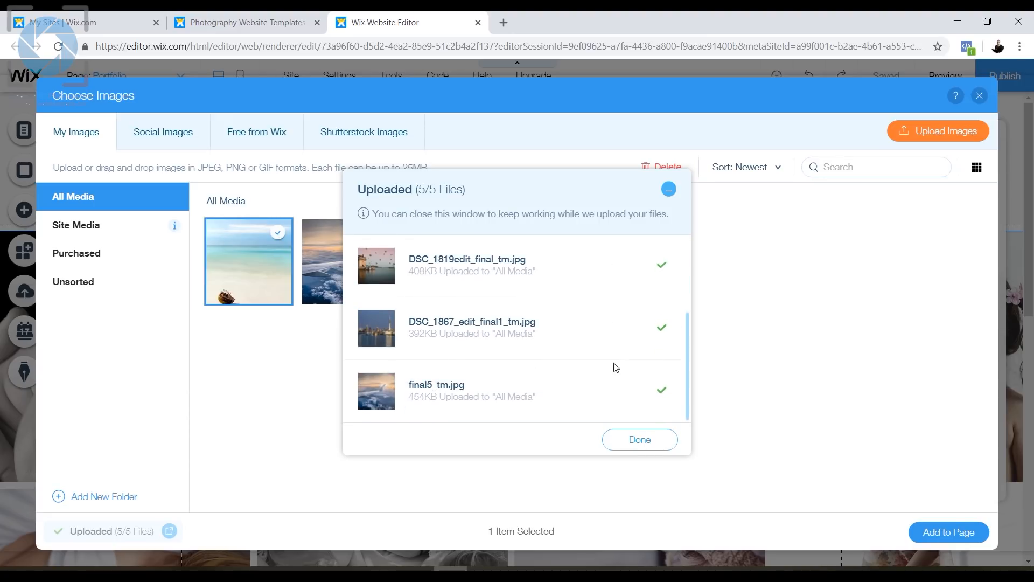
click(639, 439)
Step: Upload all five photos from the Wiildlife folder to the media library
click(938, 134)
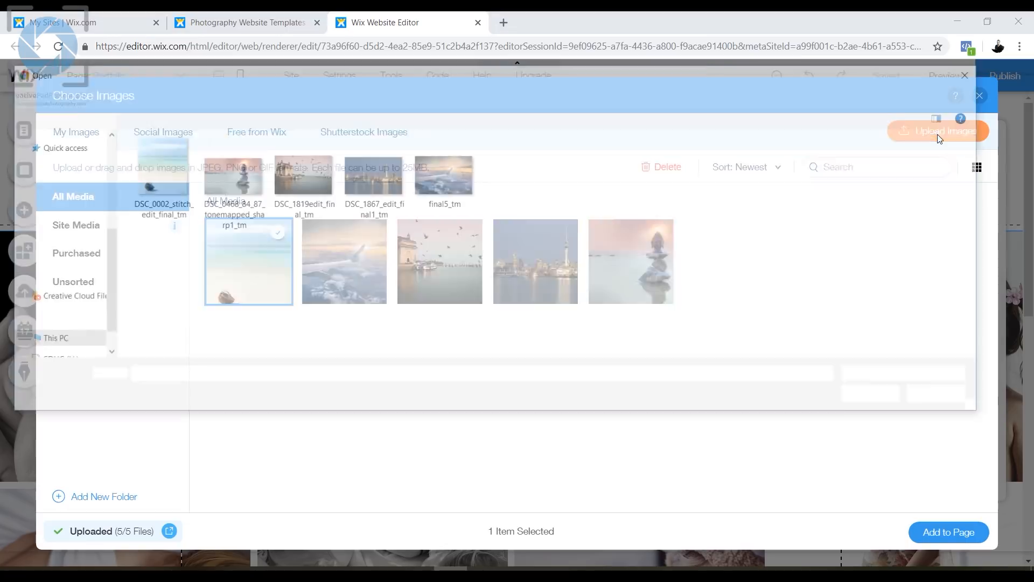
click(512, 94)
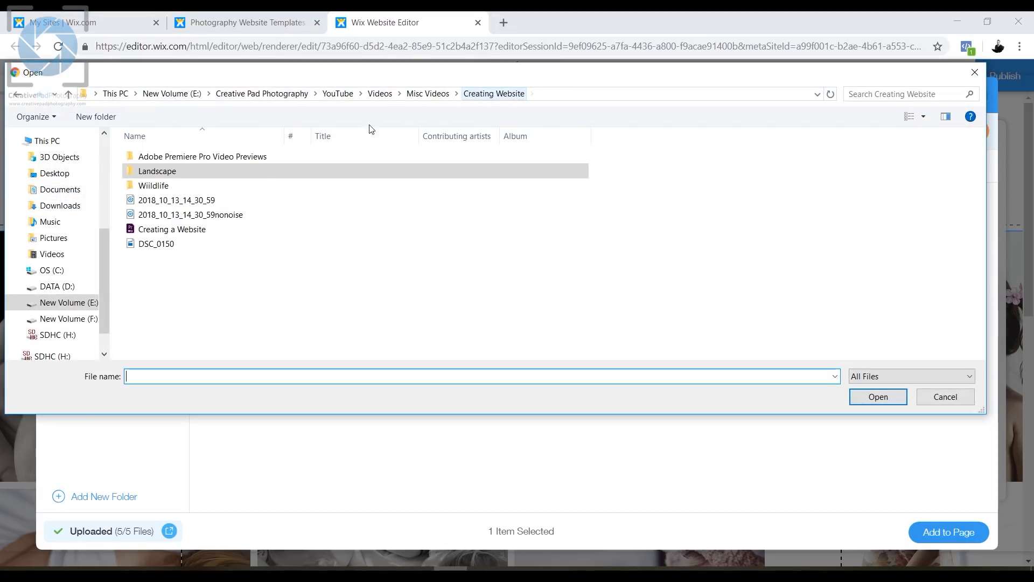
double_click(211, 185)
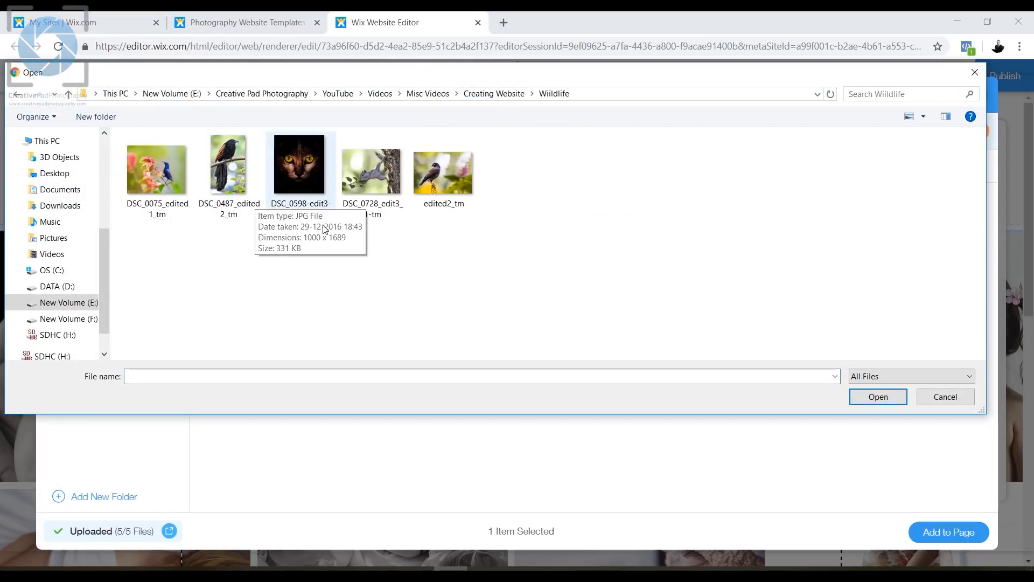
drag(536, 243, 124, 133)
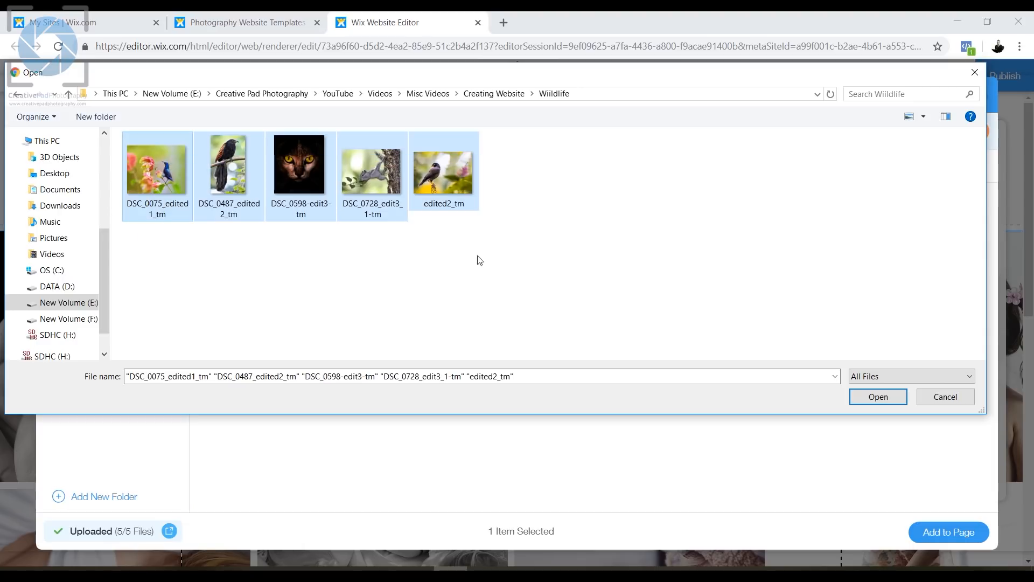
click(876, 399)
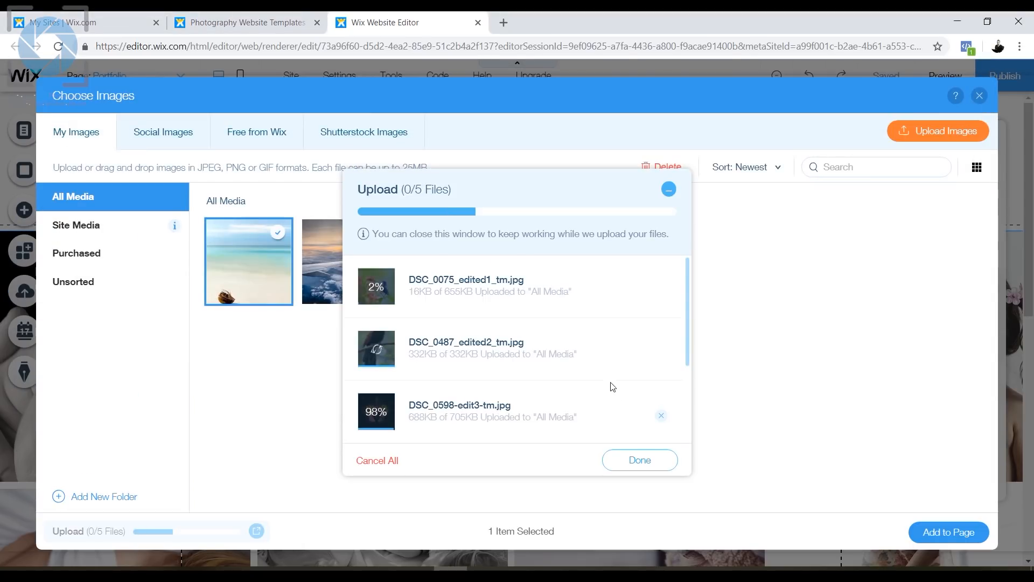
scroll(614, 378, down, 3)
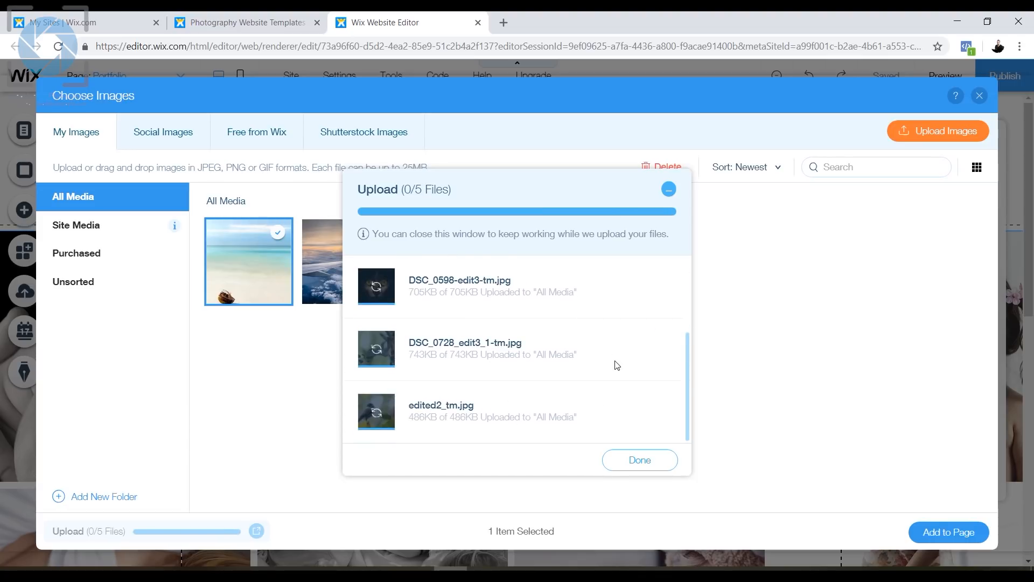
click(644, 467)
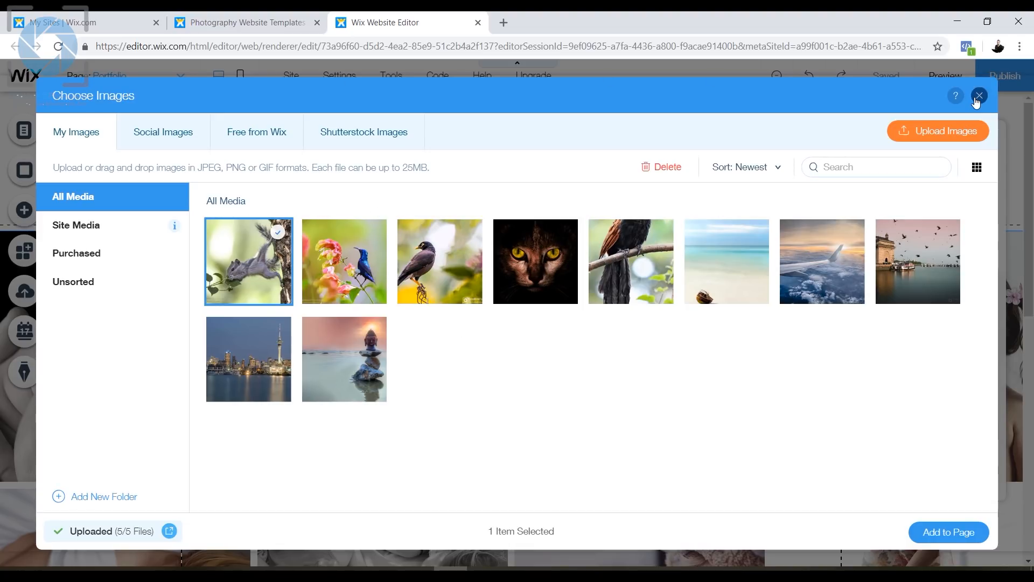
Step: Check Site Media and All Media, then close the Choose Images dialog
click(85, 226)
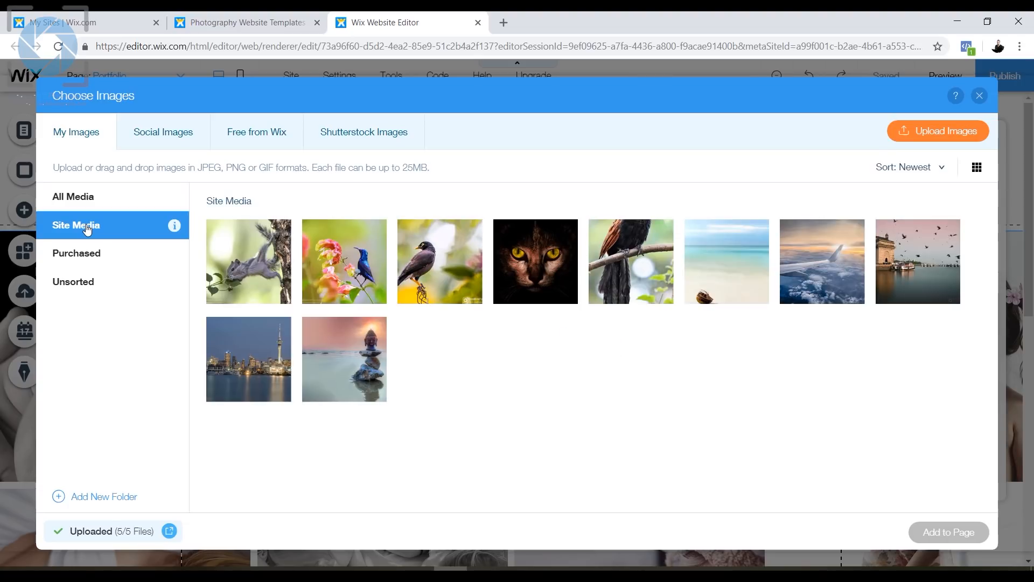
click(97, 197)
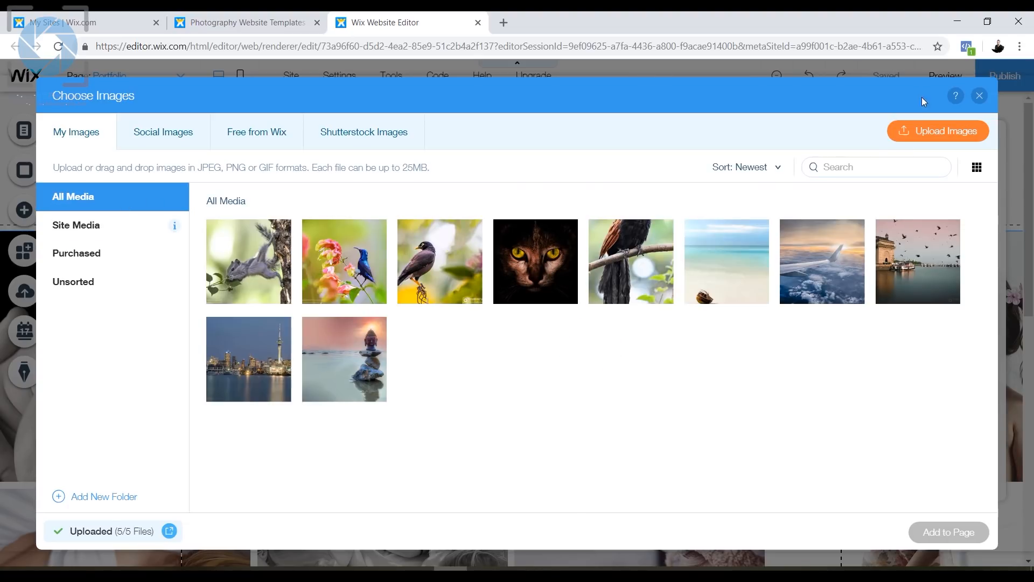
click(979, 95)
Step: Replace the third gallery photo, the boy at the typewriter, with the squirrel picture
scroll(472, 325, up, 1)
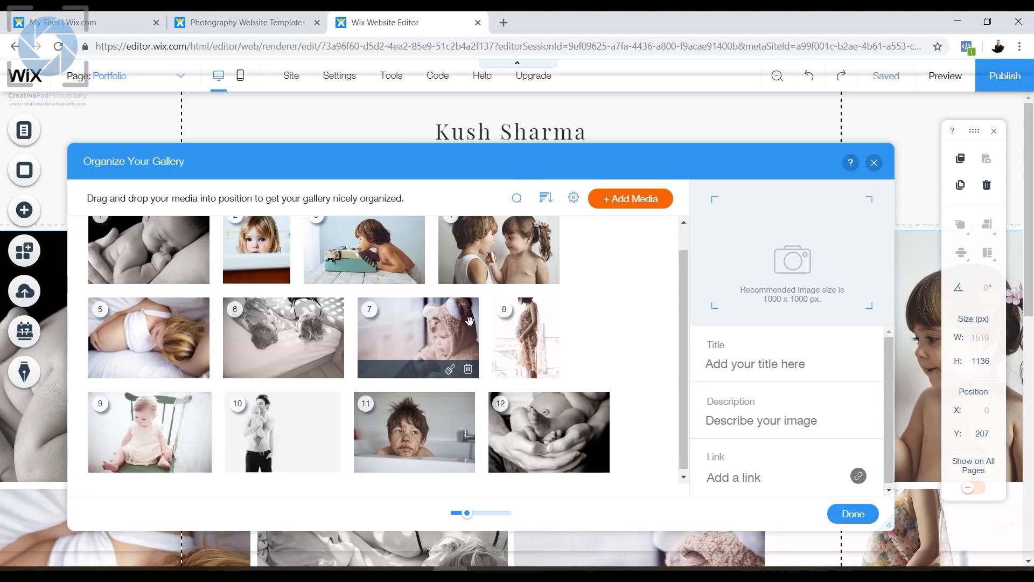
drag(638, 163, 694, 433)
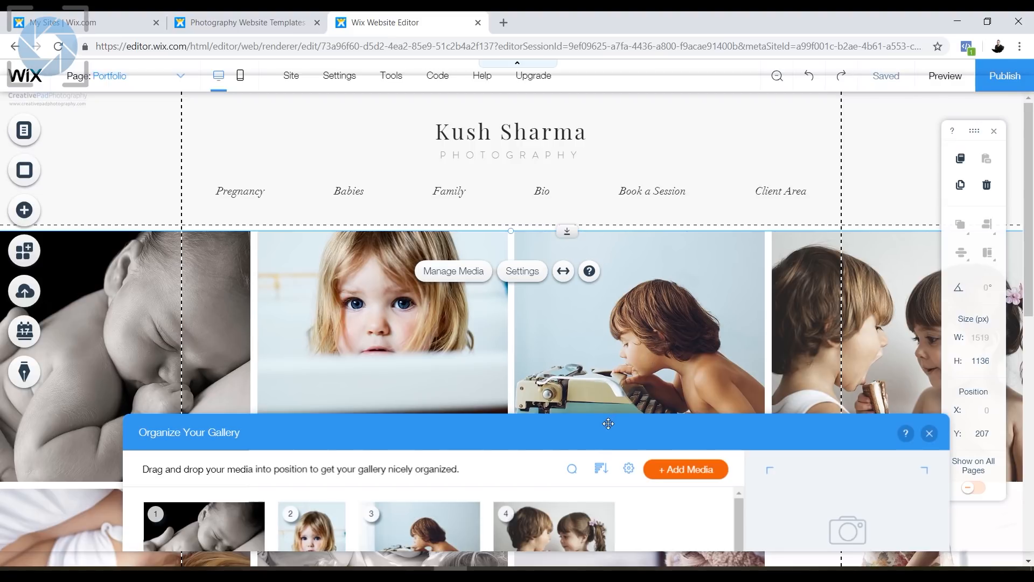
drag(609, 424, 594, 142)
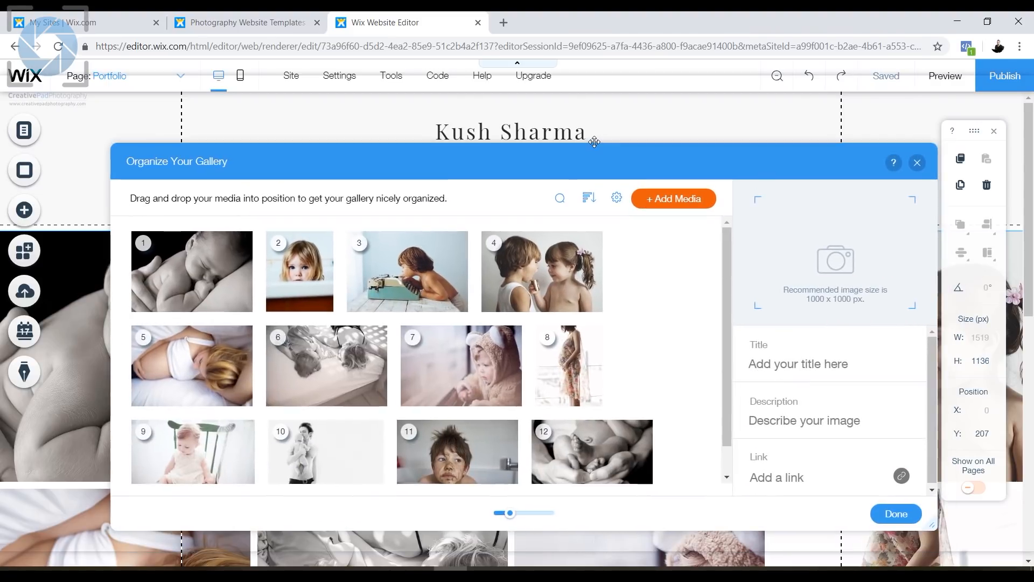
click(399, 265)
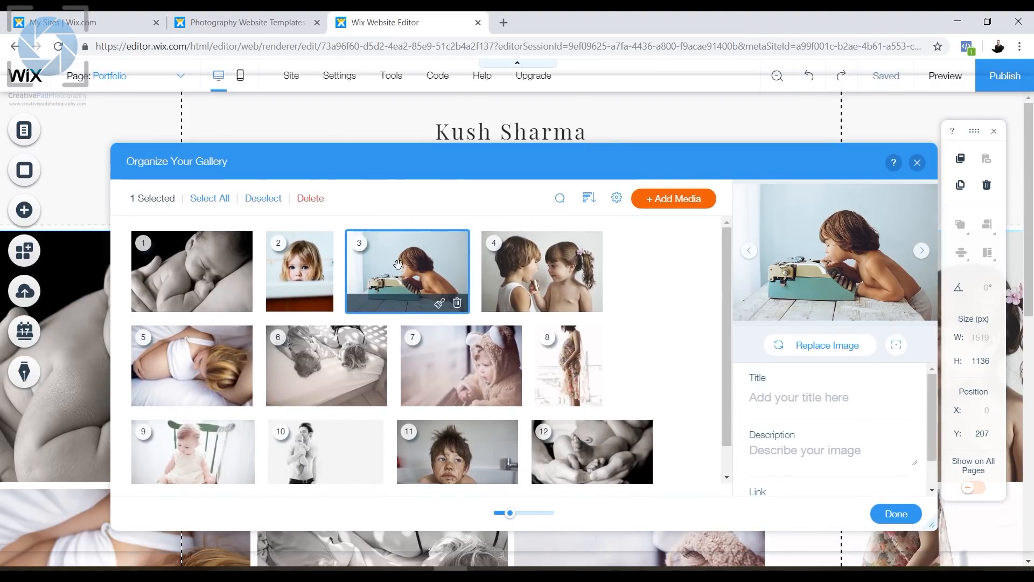
click(819, 350)
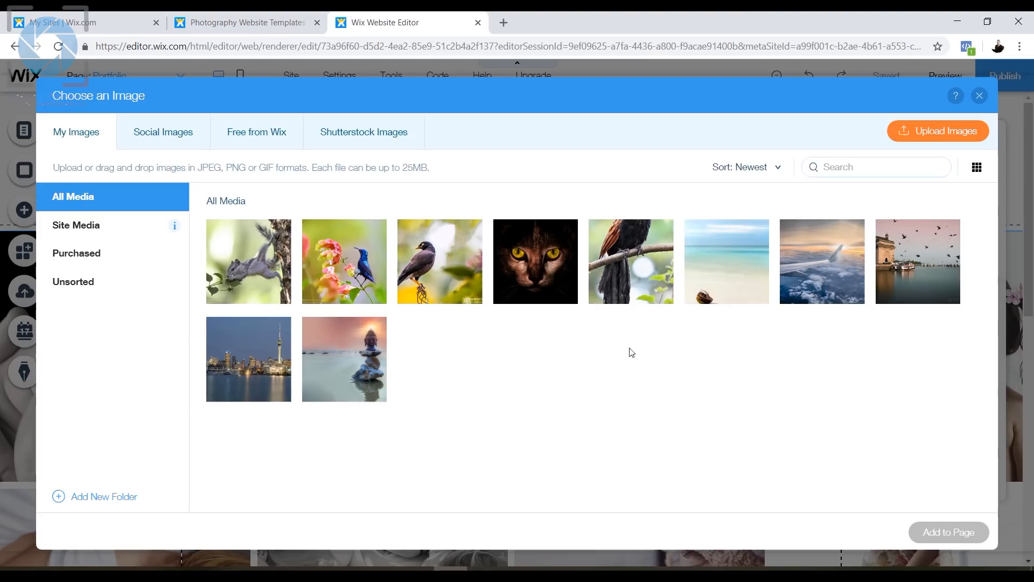
click(281, 265)
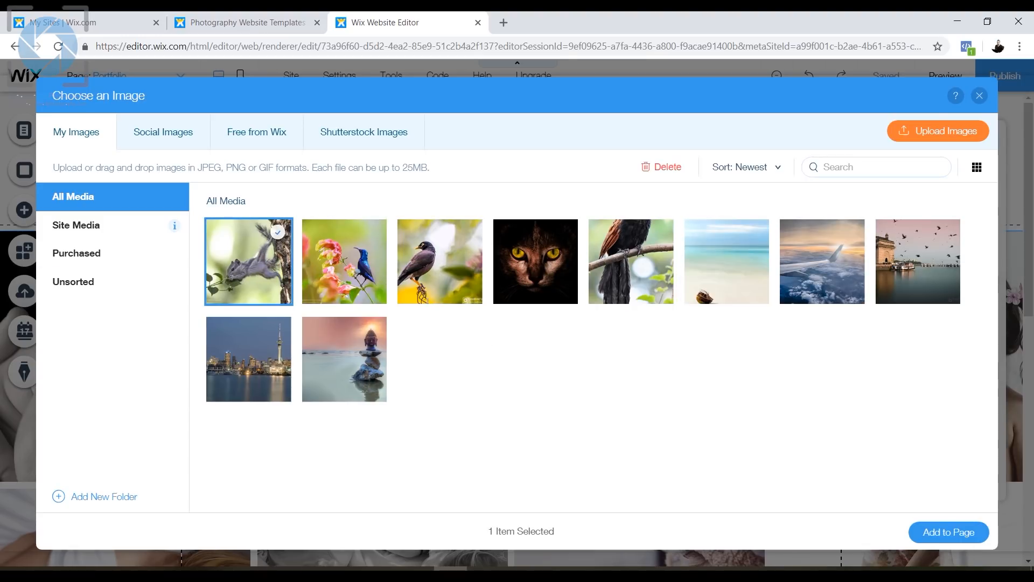
click(915, 532)
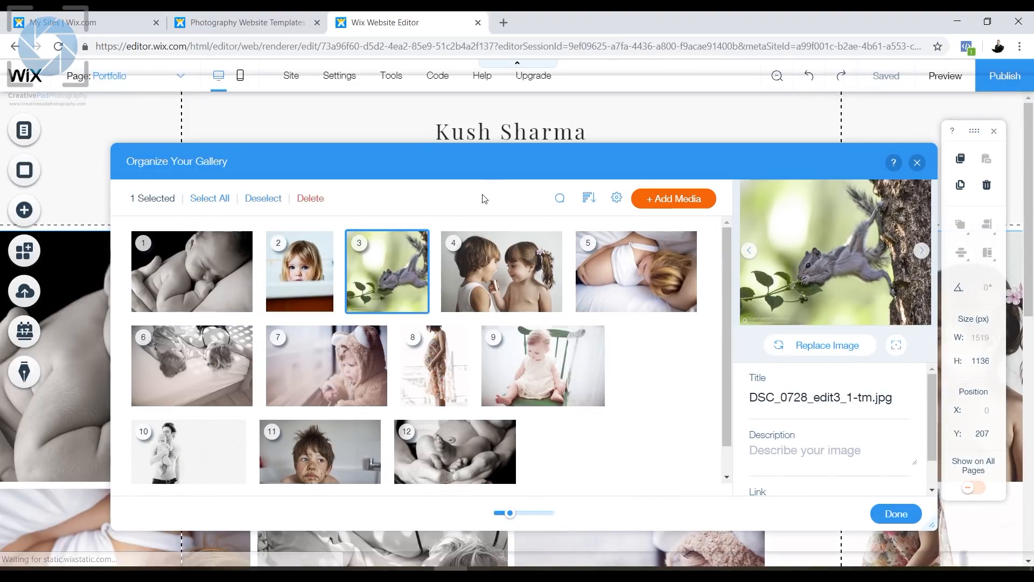
Step: Add the airplane photo to the end of the gallery and close the organizer
drag(480, 162, 607, 158)
click(389, 364)
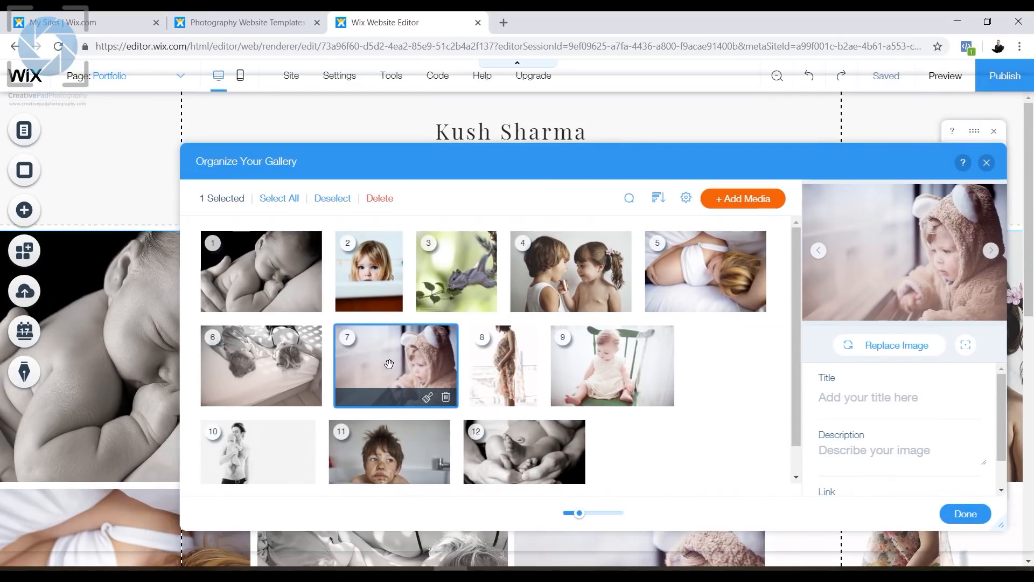
click(733, 197)
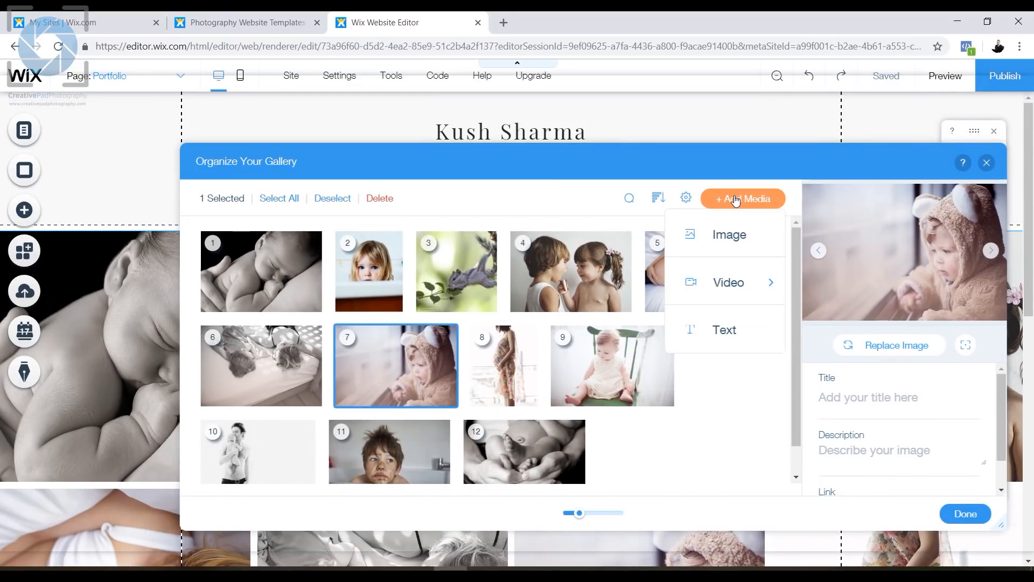
click(742, 237)
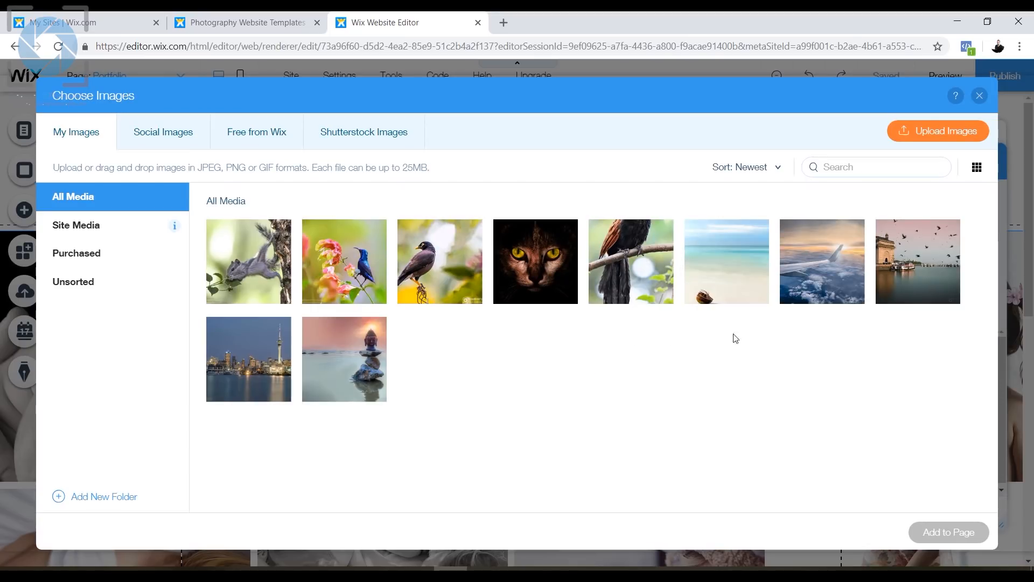
click(818, 253)
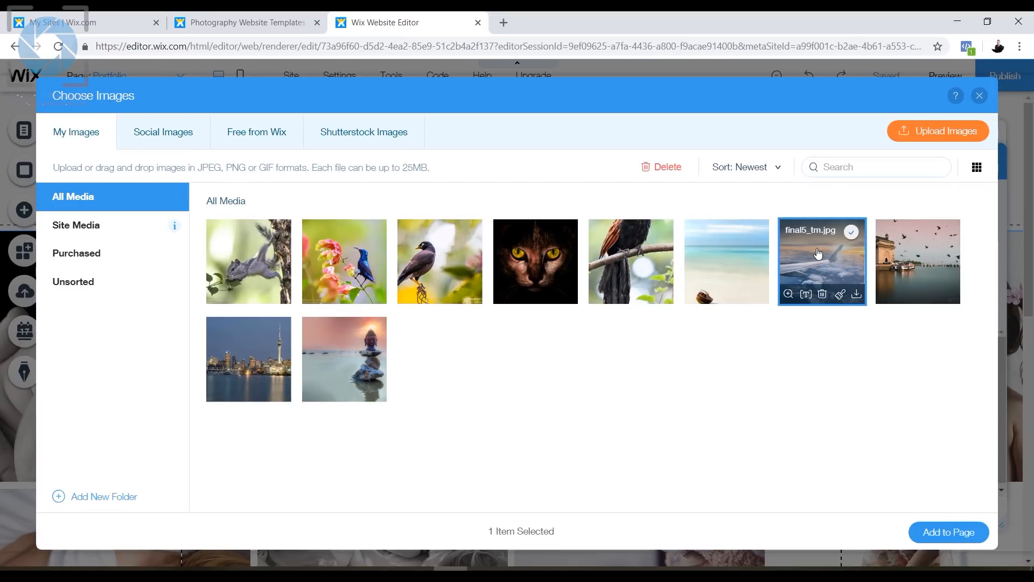
click(950, 532)
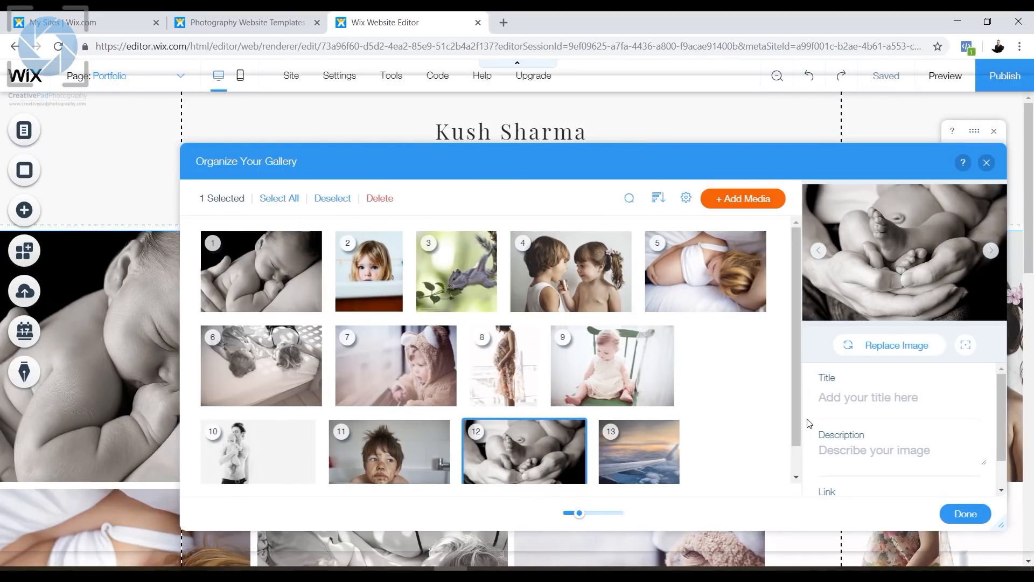
drag(794, 422, 797, 449)
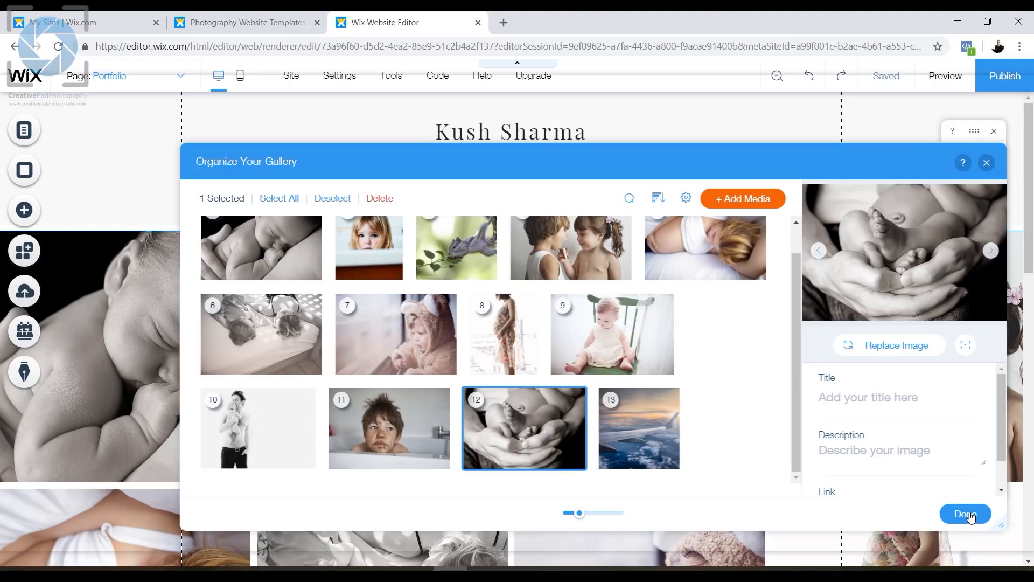
click(966, 513)
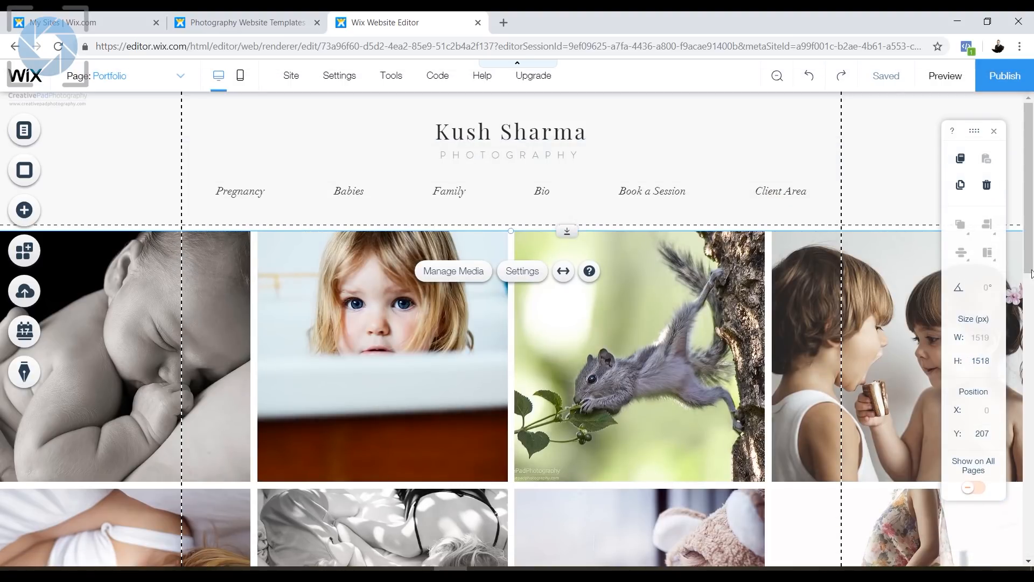
drag(1030, 277, 1030, 517)
scroll(476, 277, up, 10)
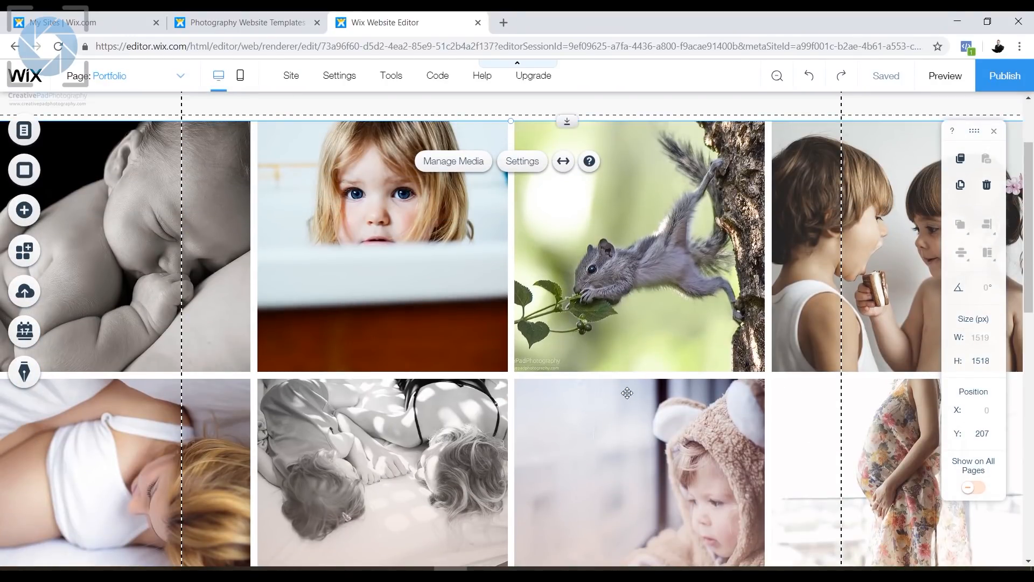
scroll(627, 393, up, 2)
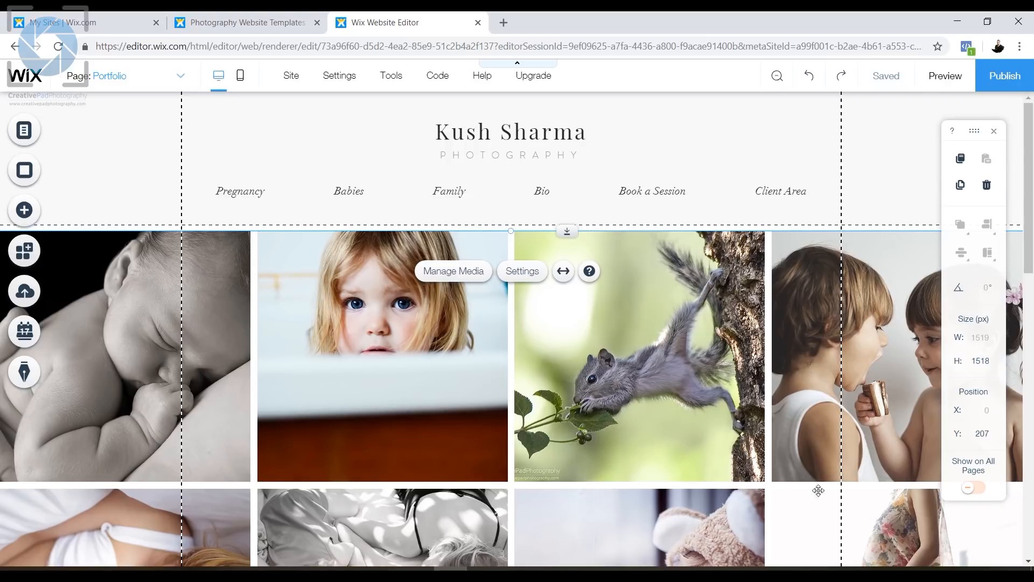
scroll(579, 421, down, 2)
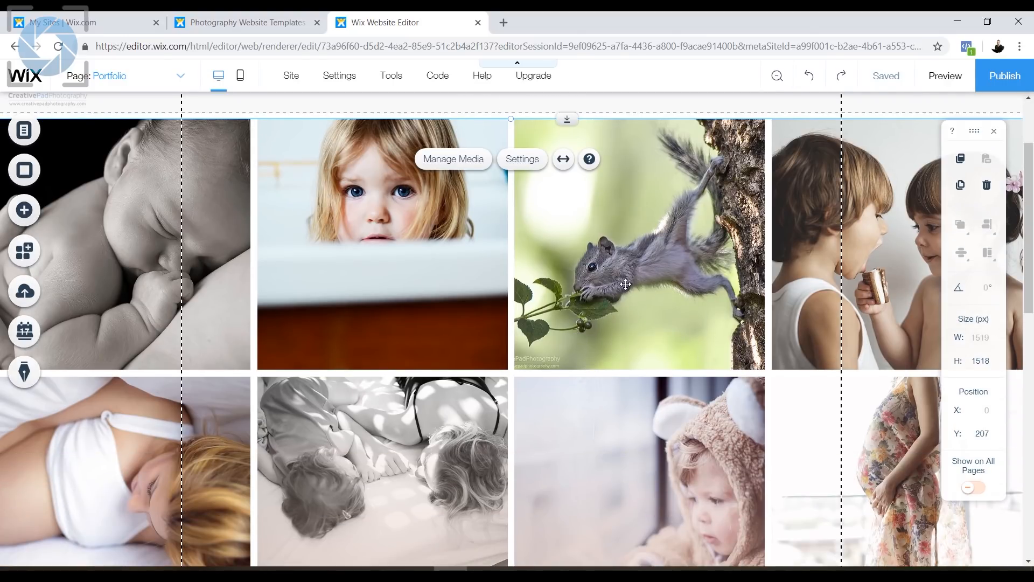
scroll(720, 275, up, 2)
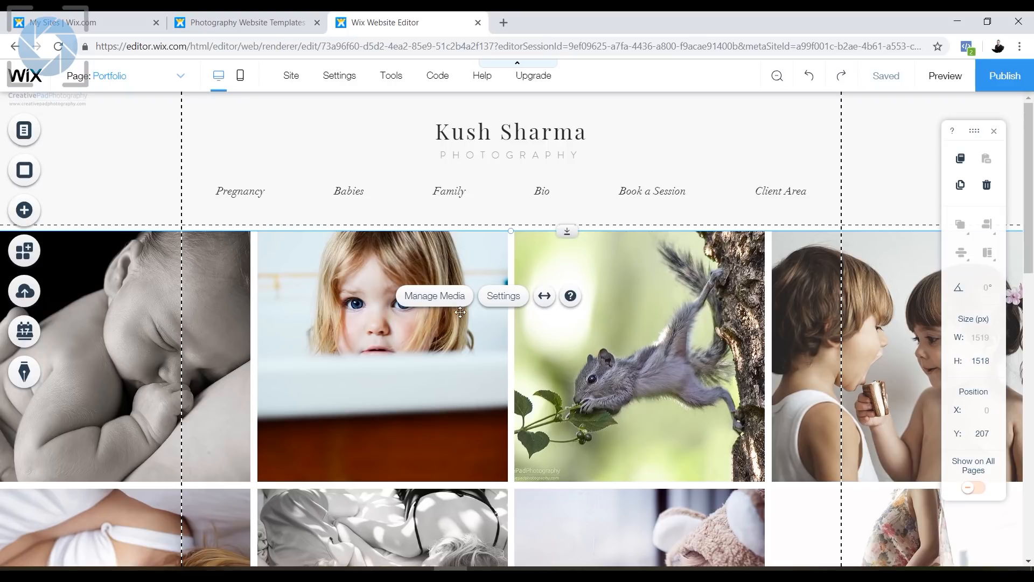
click(503, 296)
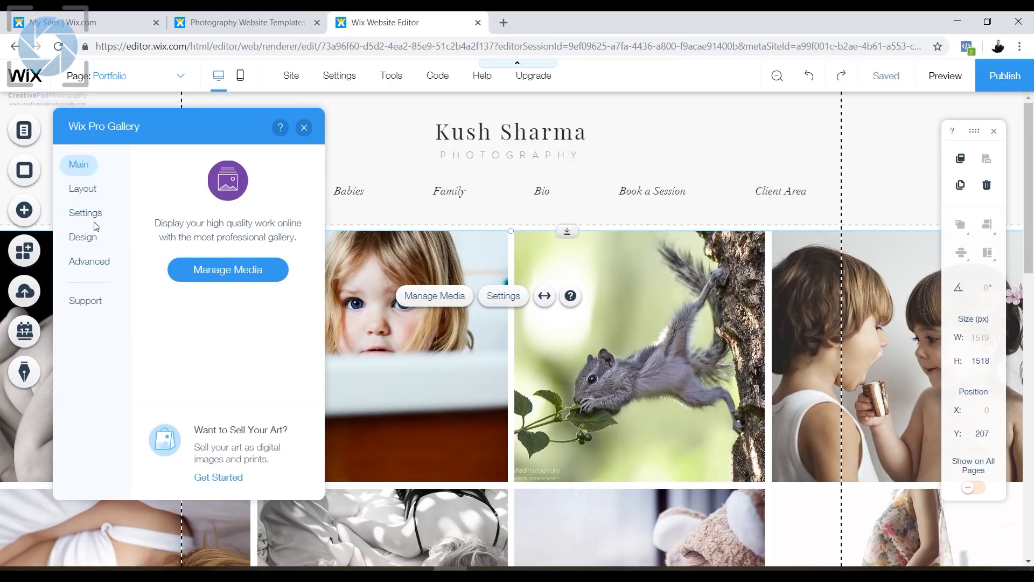
click(84, 189)
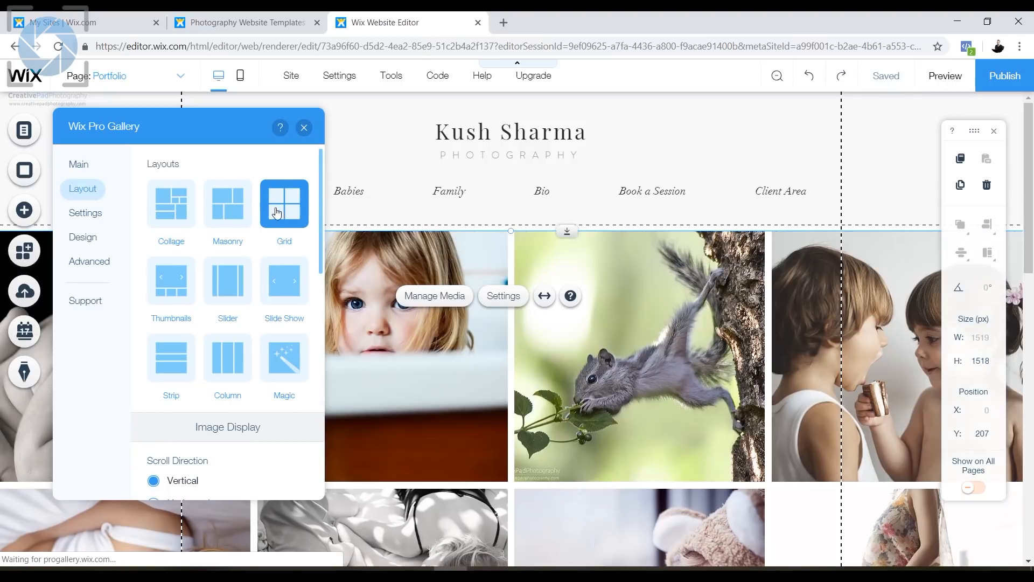
click(282, 220)
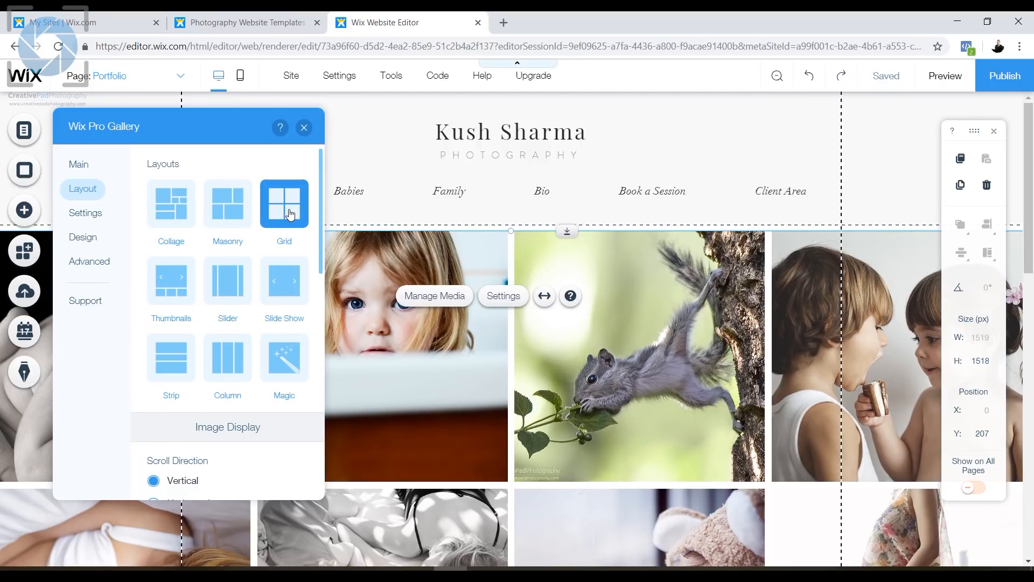
click(181, 214)
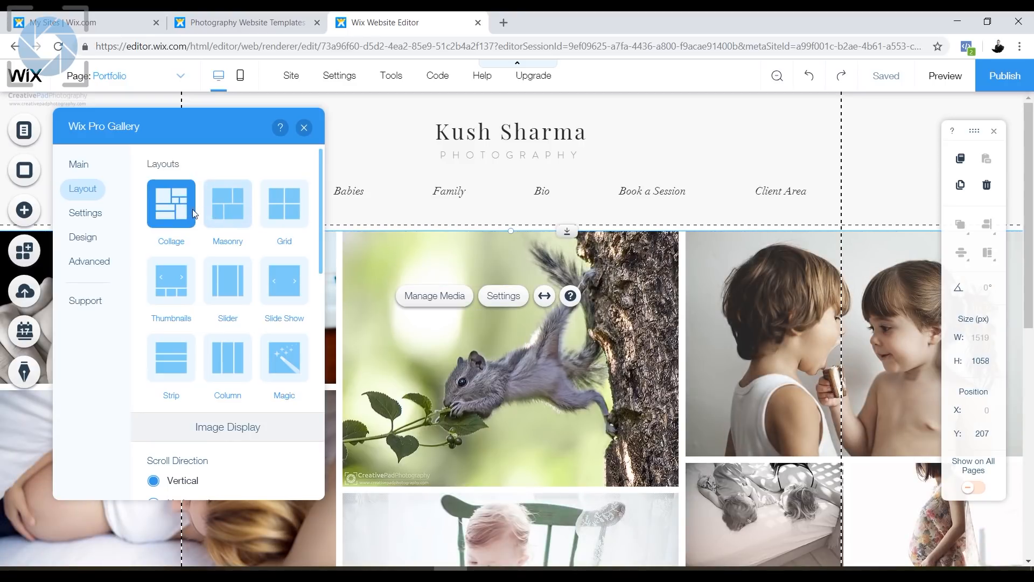
click(305, 129)
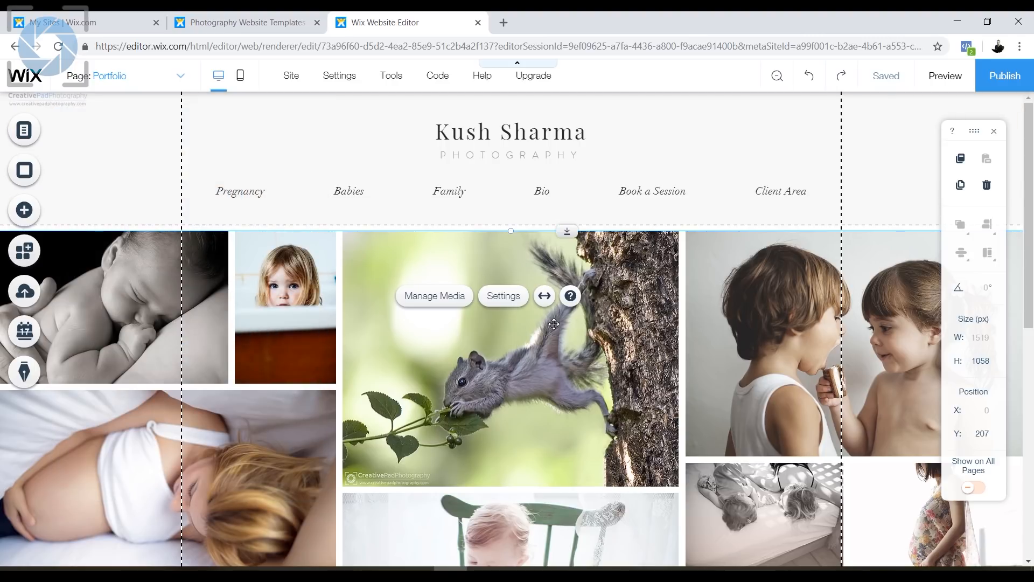
scroll(553, 333, down, 2)
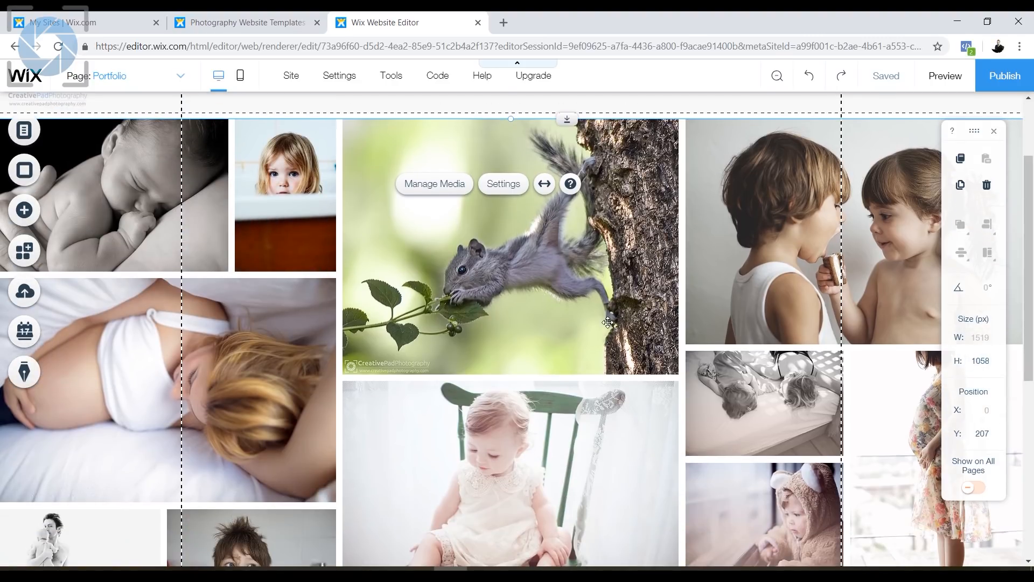
scroll(289, 288, down, 2)
scroll(809, 374, down, 2)
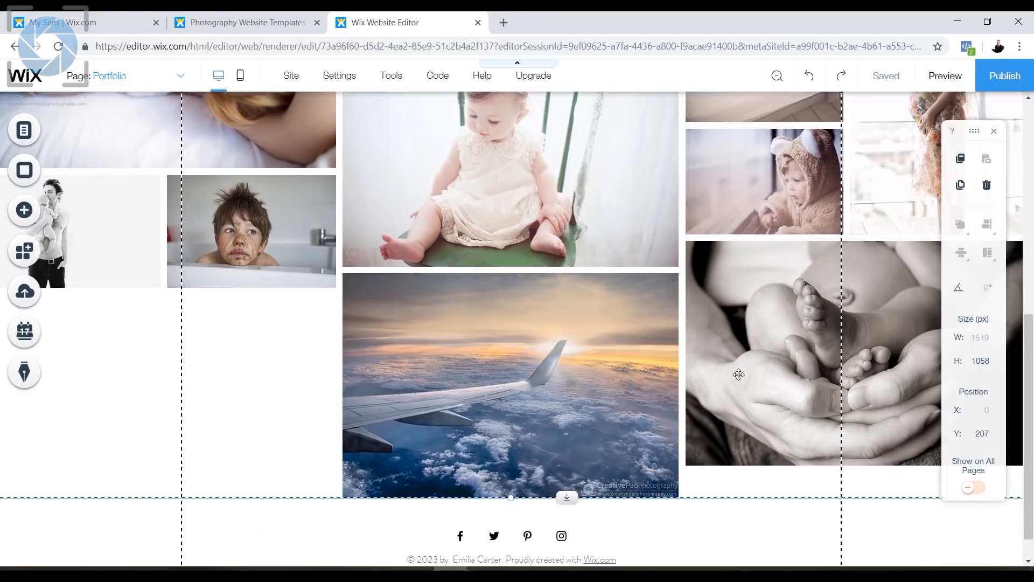
scroll(606, 371, up, 2)
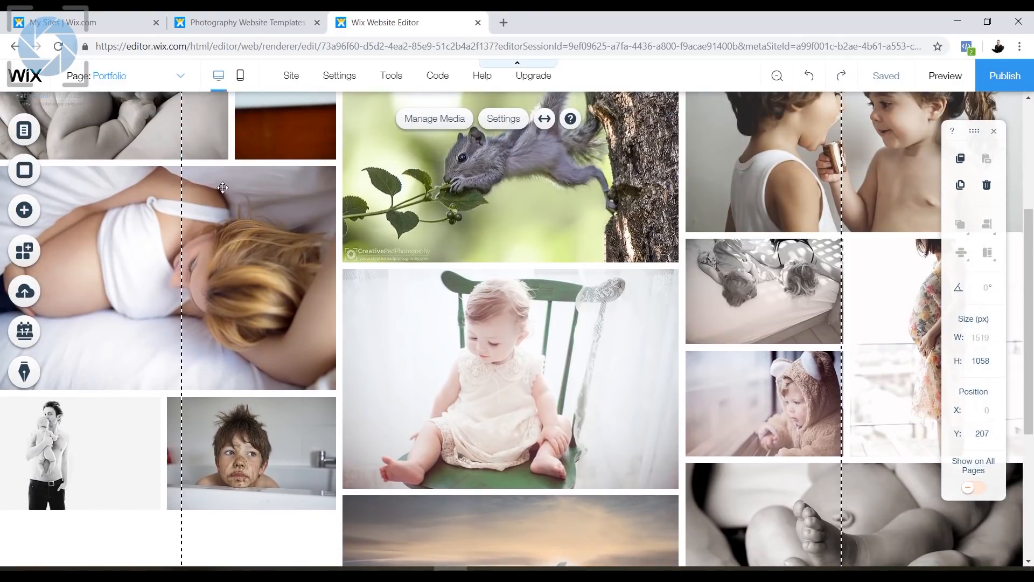
scroll(332, 240, up, 2)
click(302, 287)
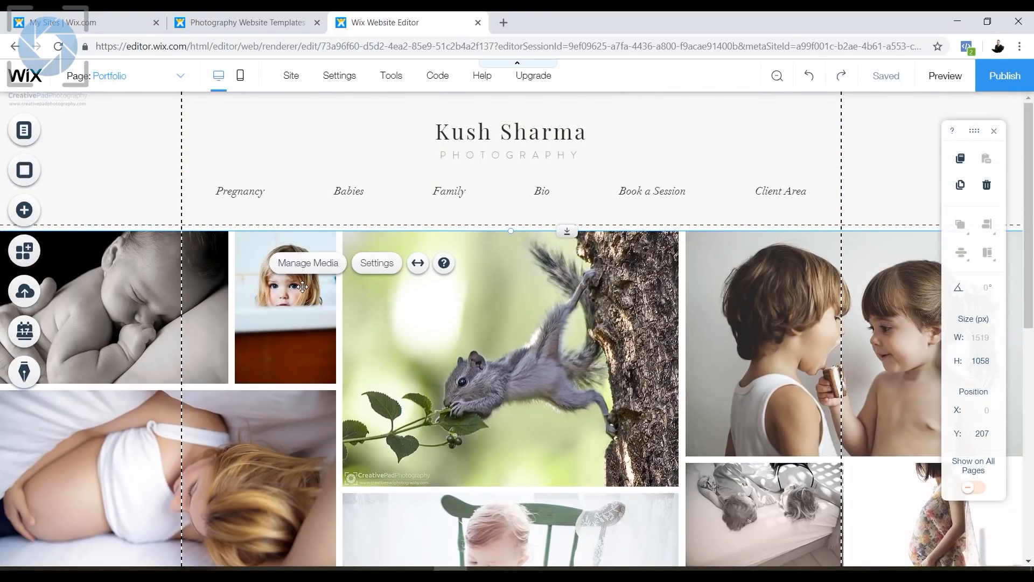
click(377, 263)
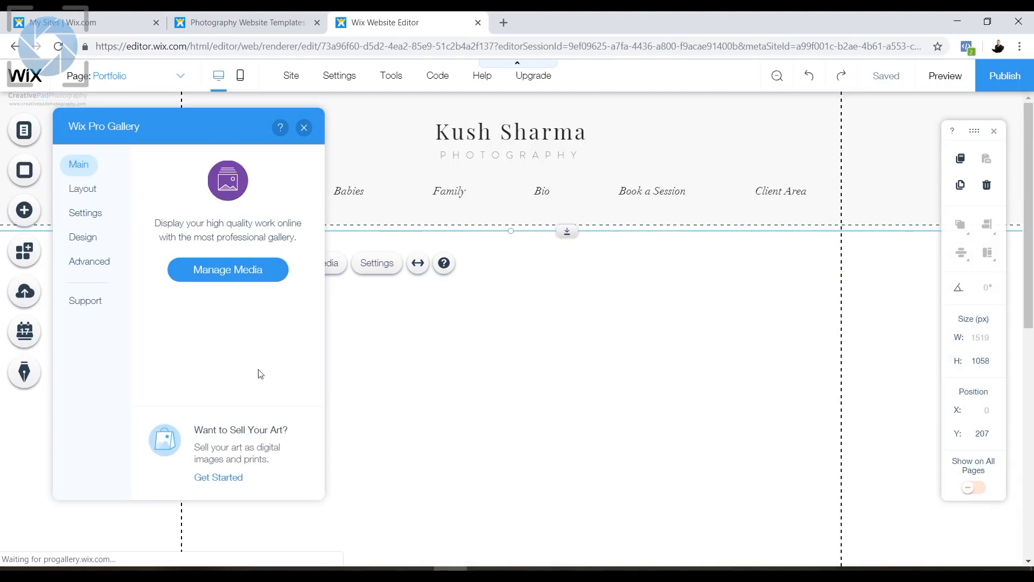
click(87, 189)
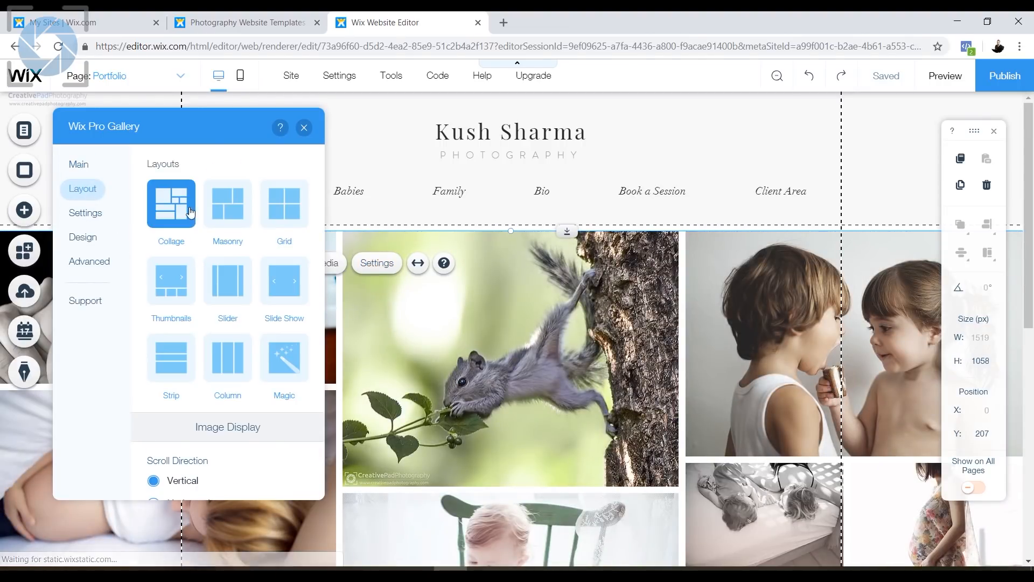
scroll(242, 288, down, 5)
scroll(245, 290, up, 5)
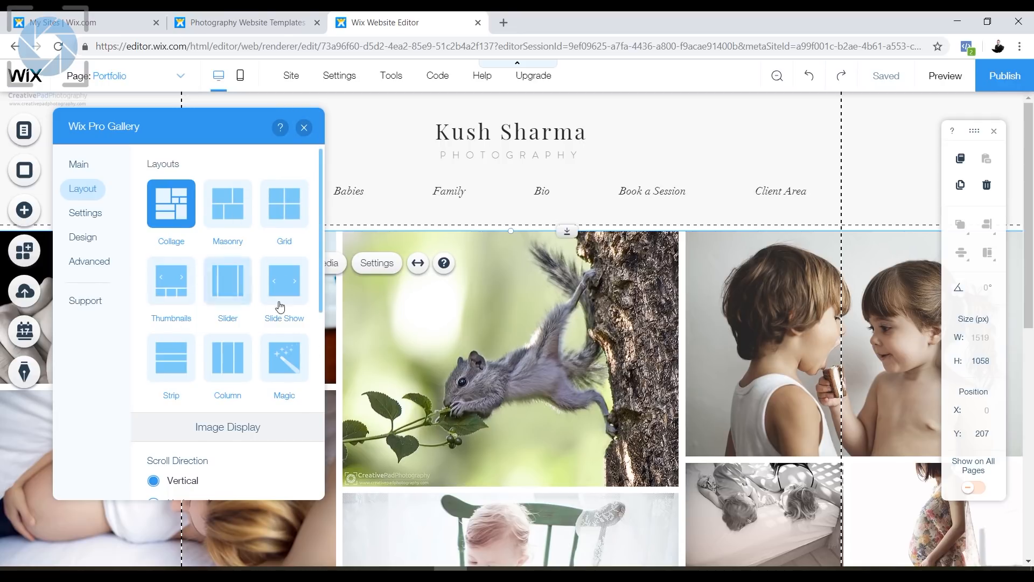
click(304, 127)
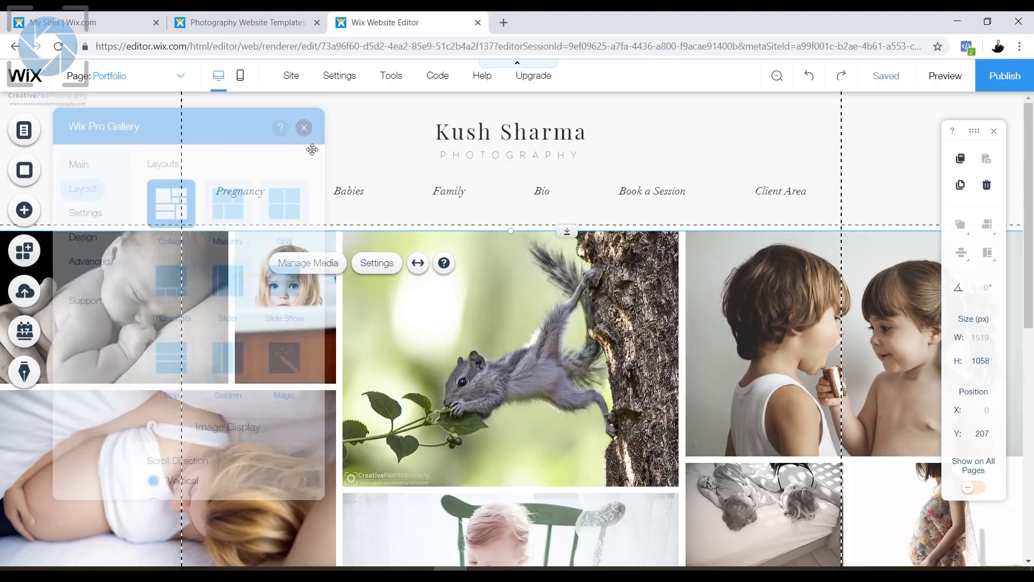
scroll(614, 423, down, 5)
scroll(613, 423, down, 3)
scroll(573, 398, up, 8)
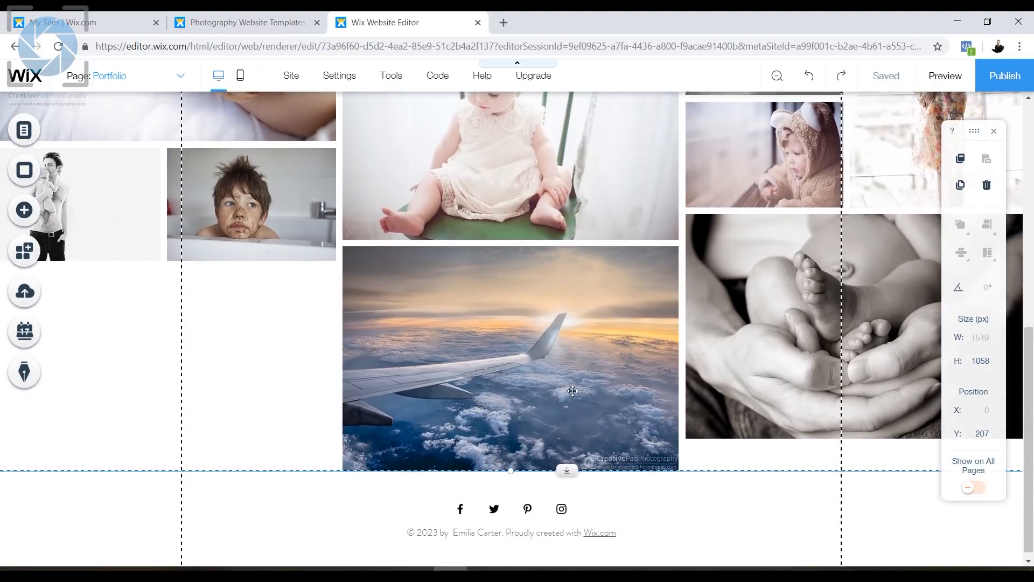
Step: Switch the editor to the Pregnancy page from the pages list
scroll(528, 307, up, 1)
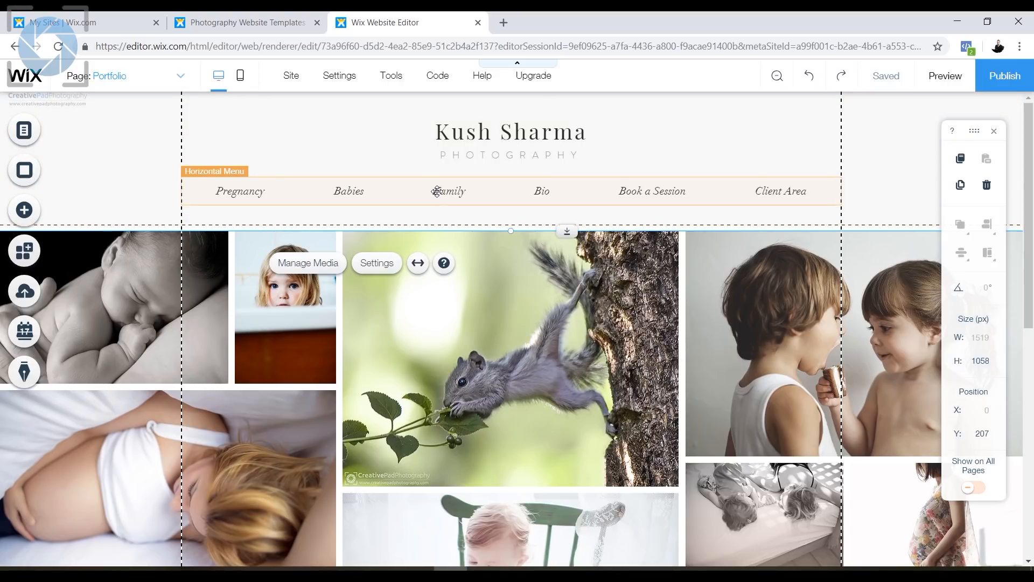
click(244, 190)
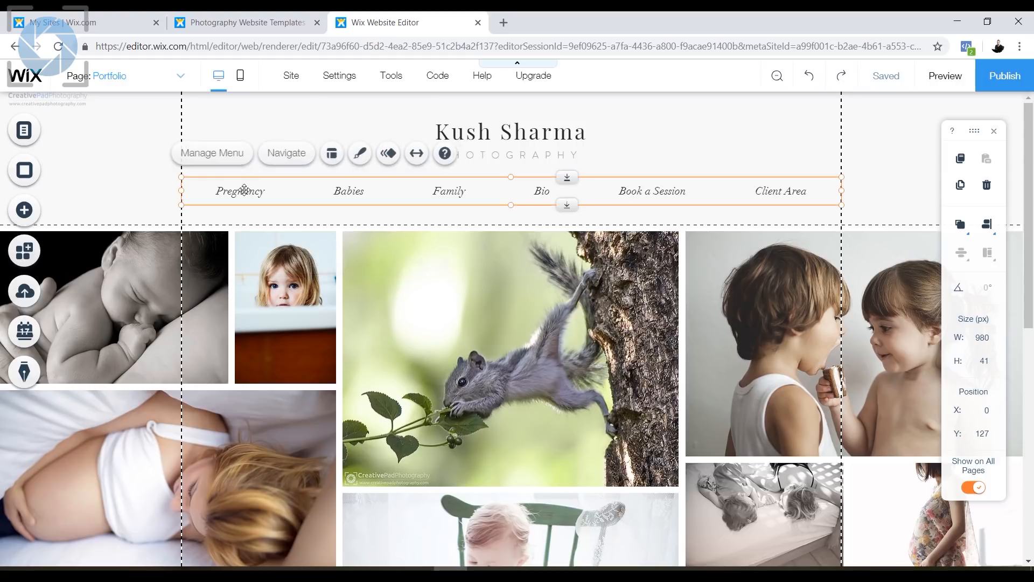
click(290, 156)
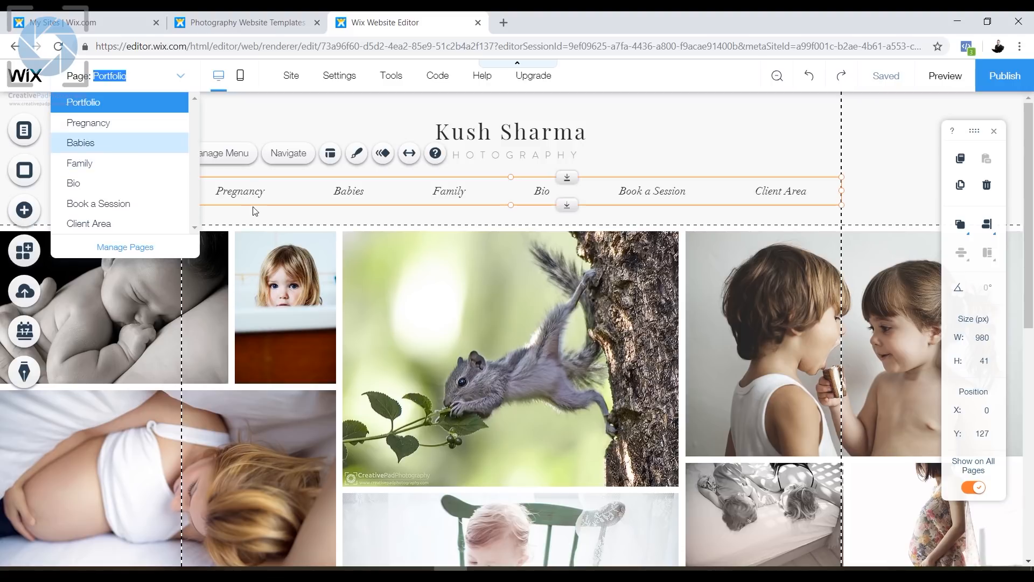
click(156, 131)
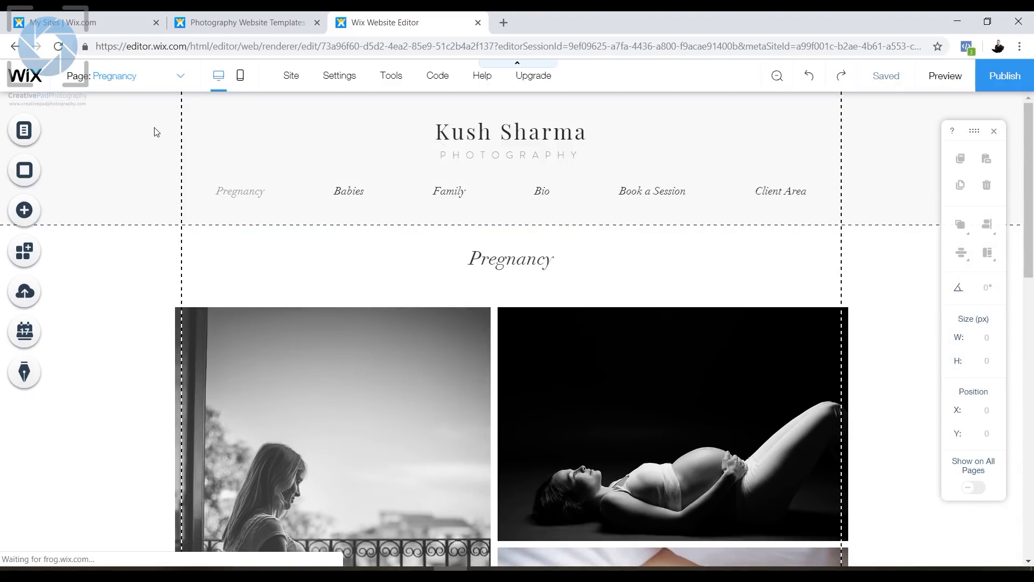
Step: Select the Pregnancy page photo gallery and open its media organizer
scroll(489, 374, down, 4)
scroll(614, 309, down, 4)
scroll(431, 274, up, 8)
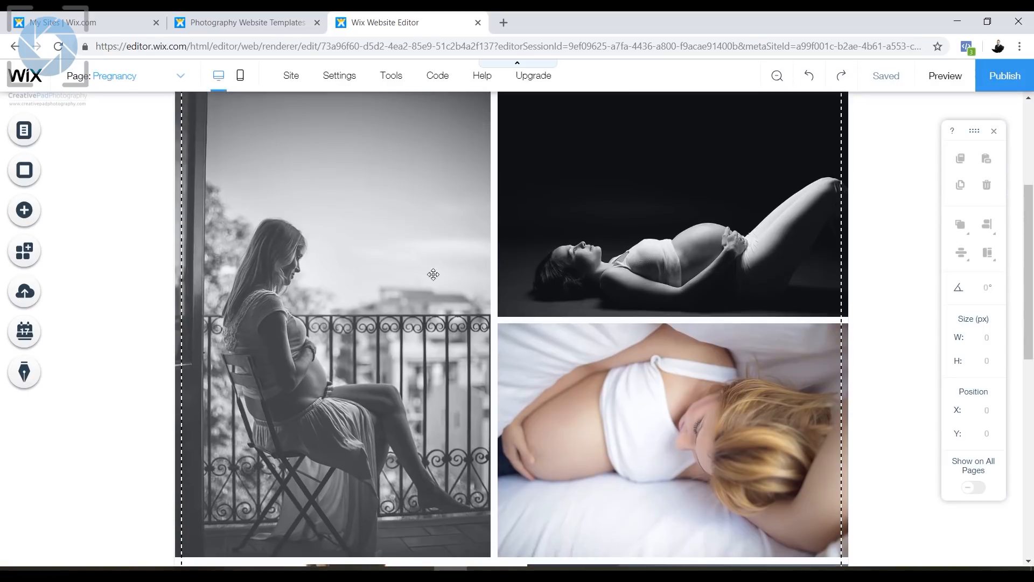
click(635, 345)
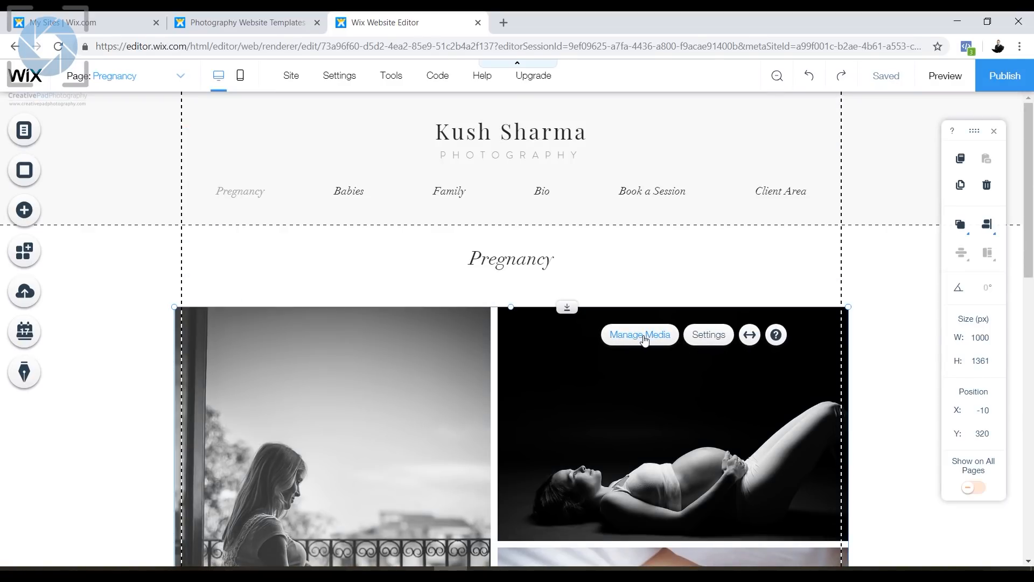
click(645, 339)
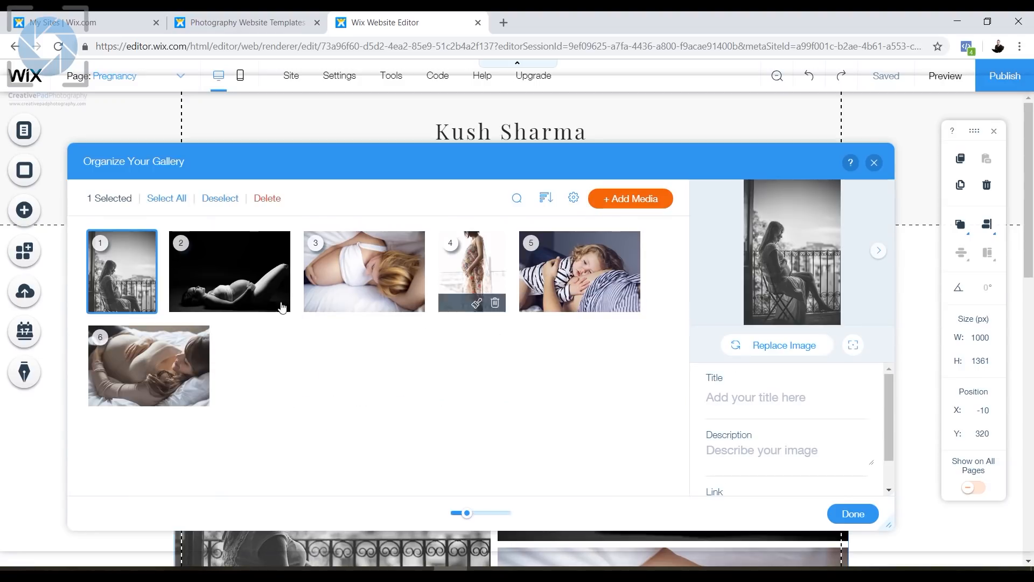
Step: Replace the first two gallery photos with the beach and harbour-gateway-with-birds images
click(773, 349)
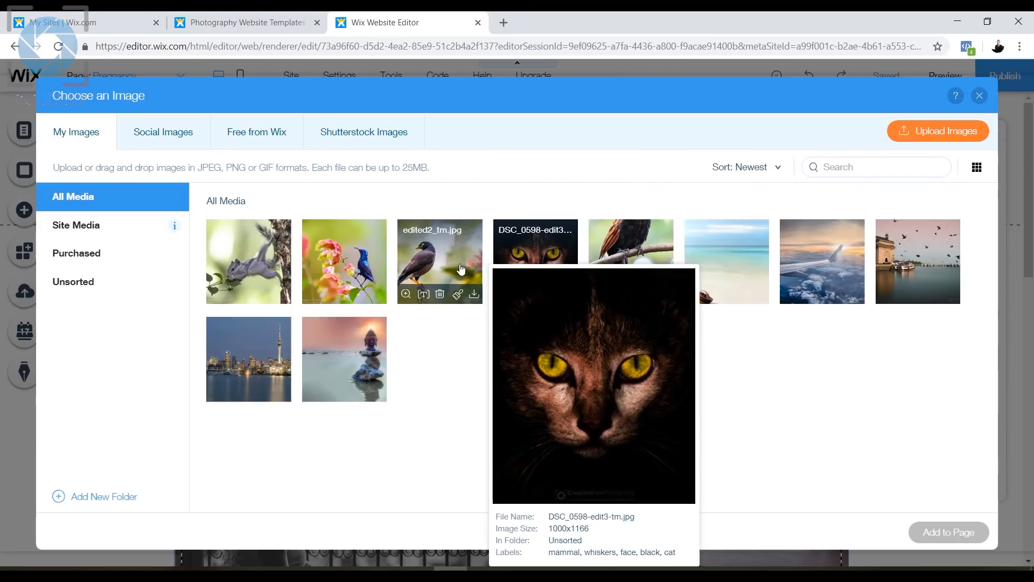
click(716, 268)
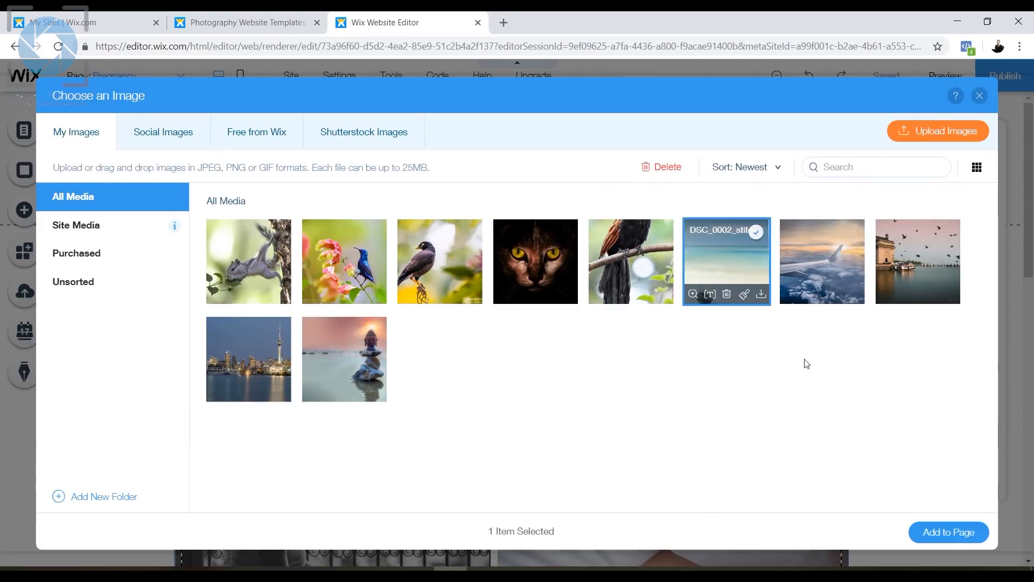
click(948, 532)
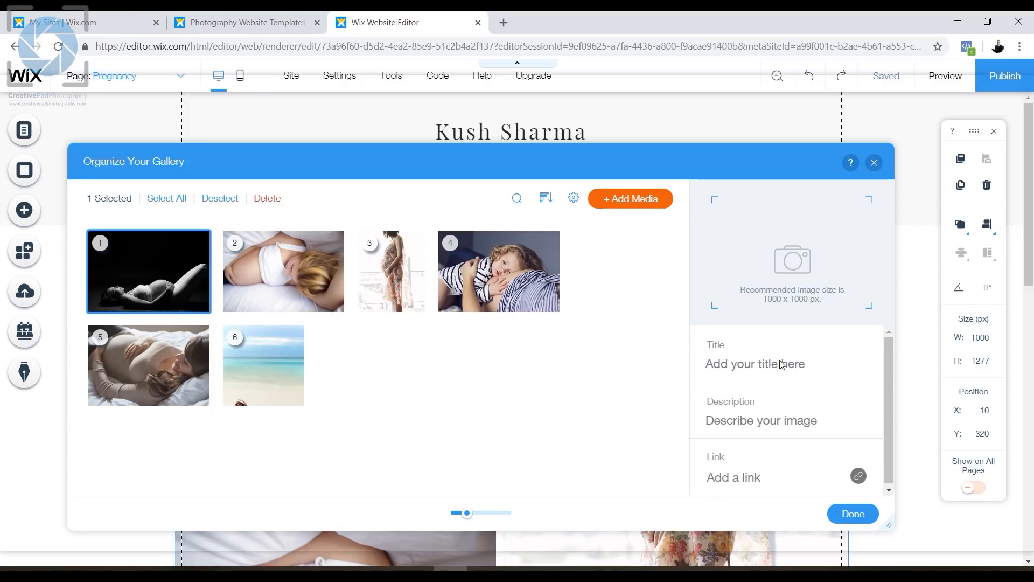
click(164, 272)
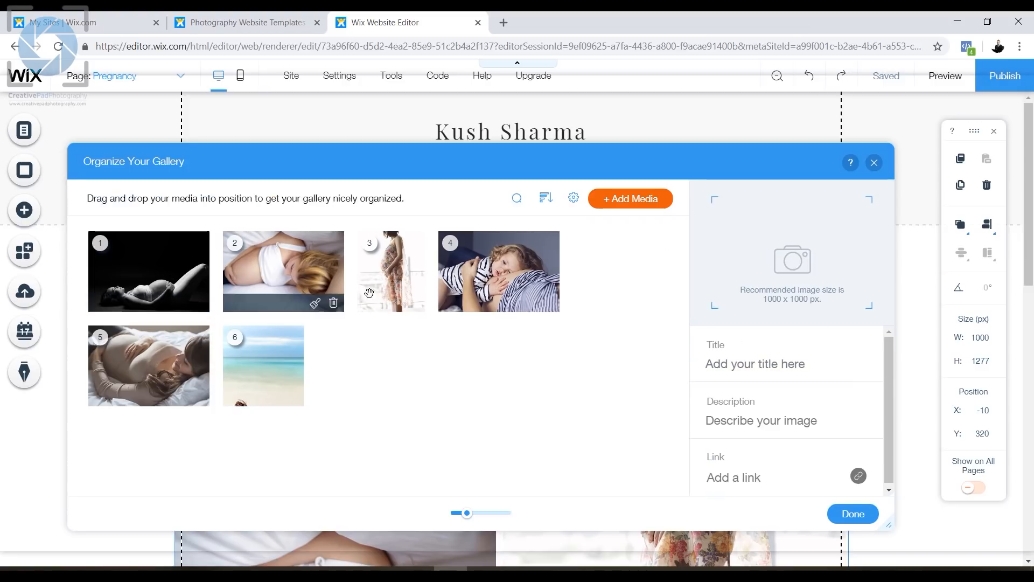
click(313, 261)
click(776, 345)
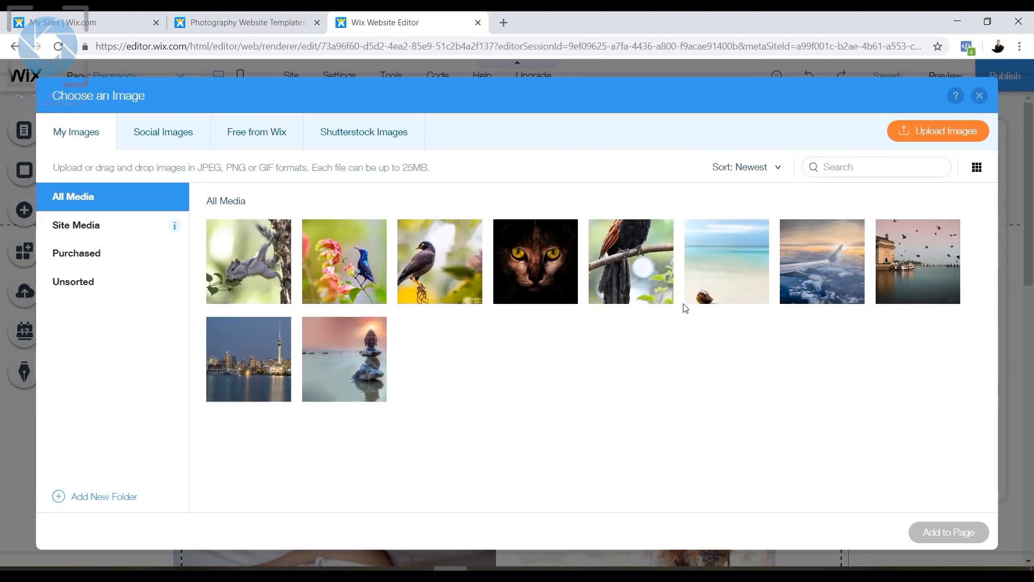
key(Escape)
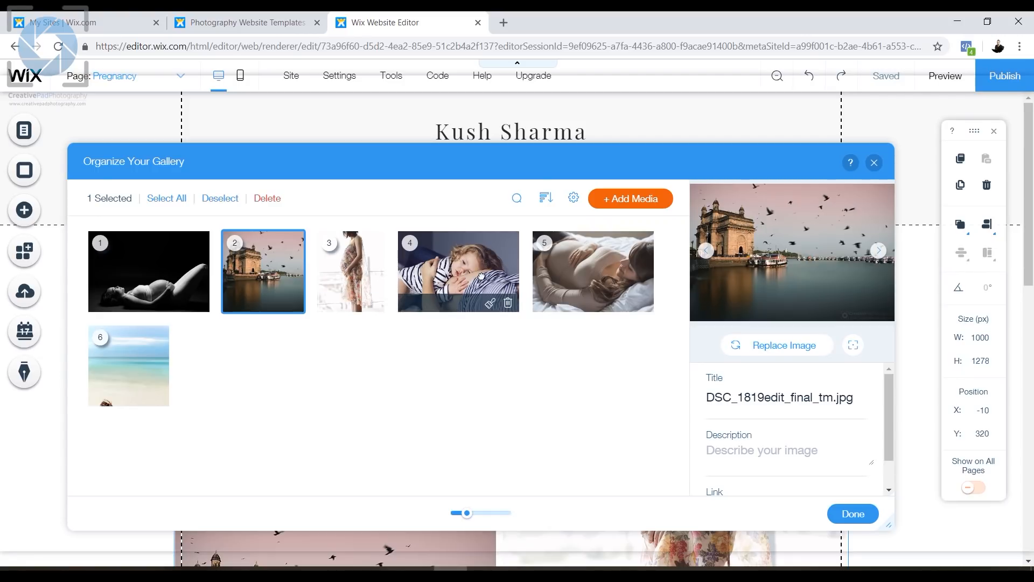
Step: Swap the fourth photo for the stacked-stones Buddha image and close the organizer
click(481, 276)
click(776, 345)
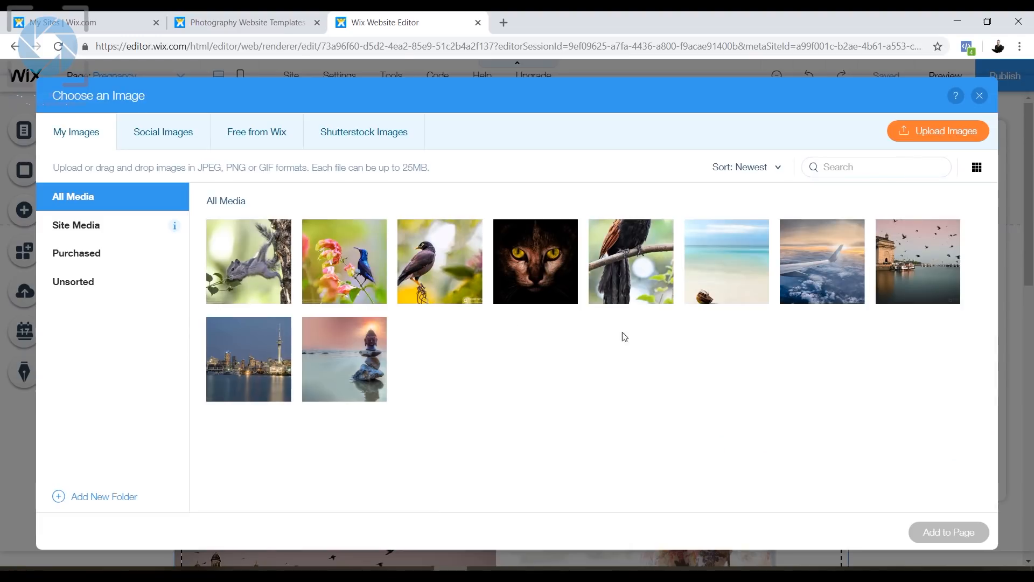
click(344, 359)
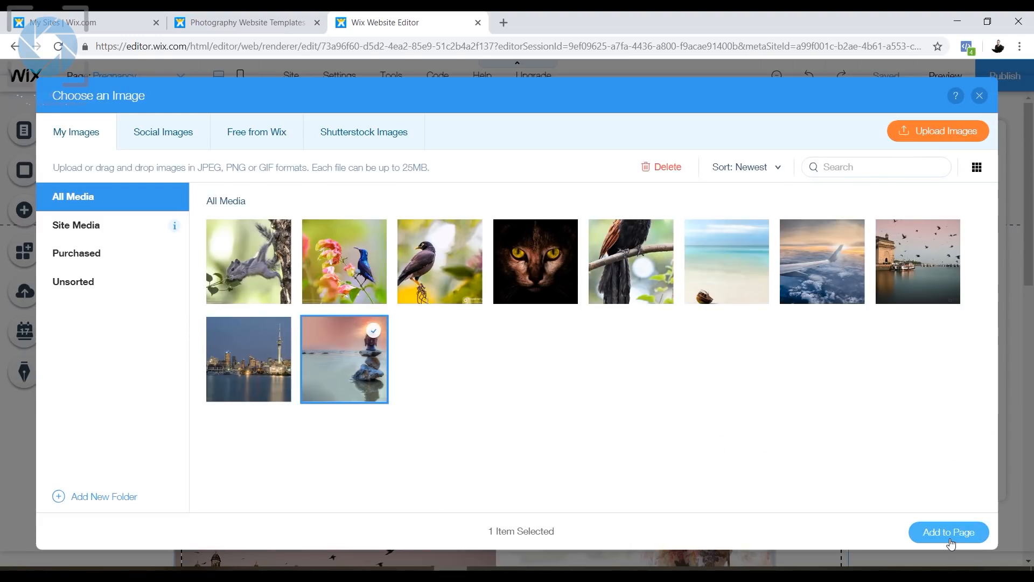
double_click(358, 373)
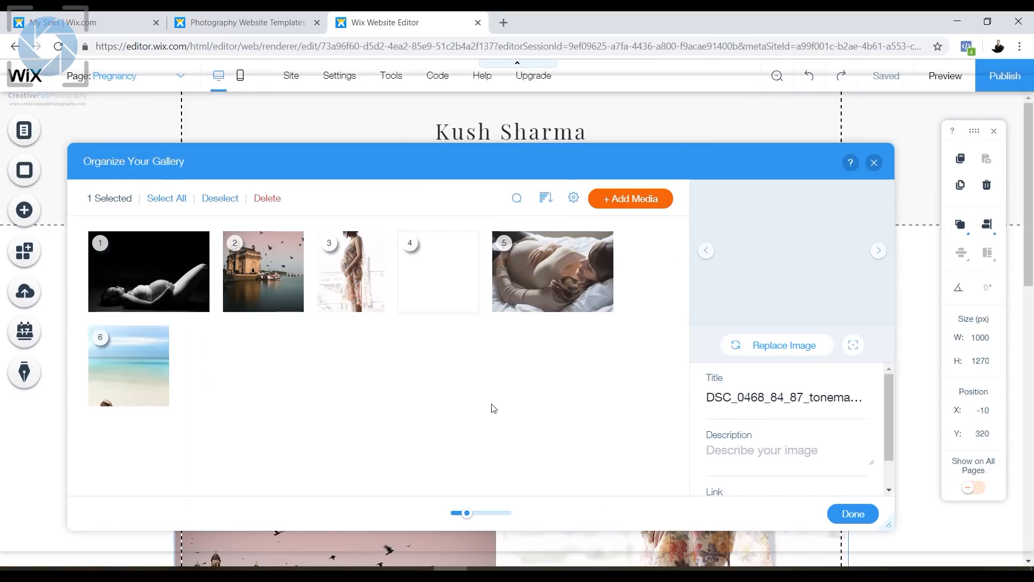
click(853, 513)
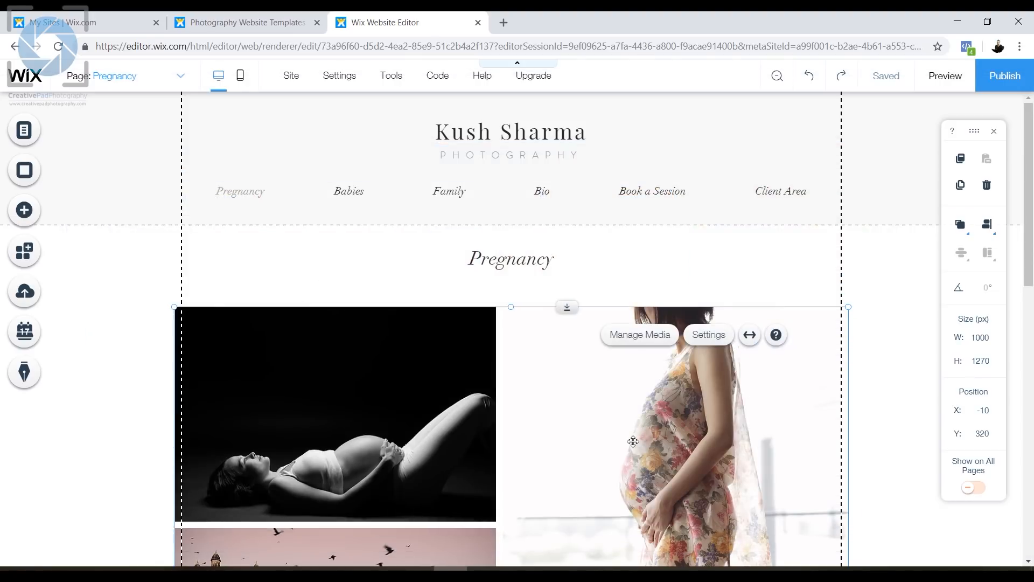
scroll(633, 441, down, 10)
scroll(632, 439, down, 1)
scroll(620, 439, up, 5)
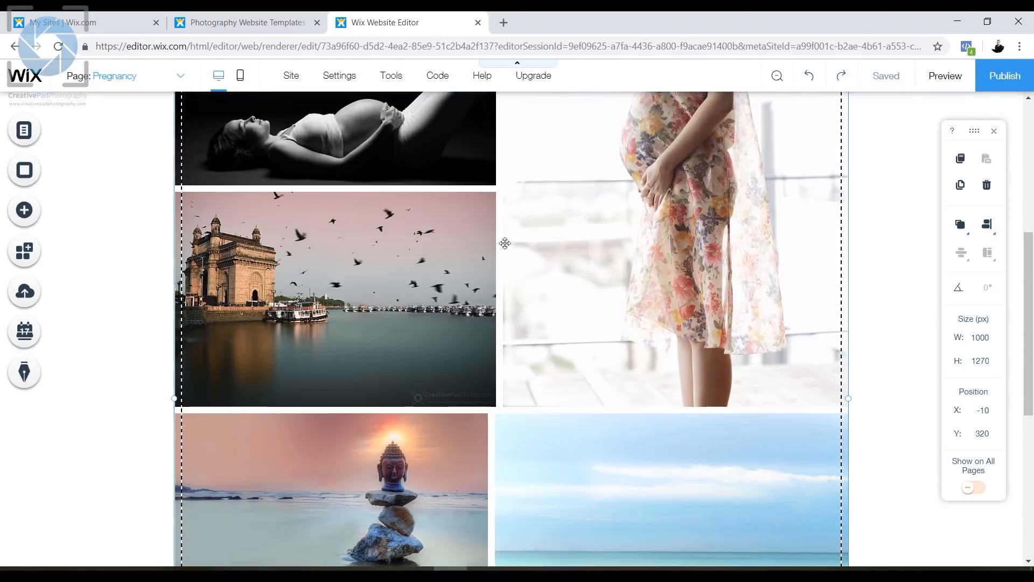
scroll(578, 446, down, 2)
scroll(593, 444, down, 2)
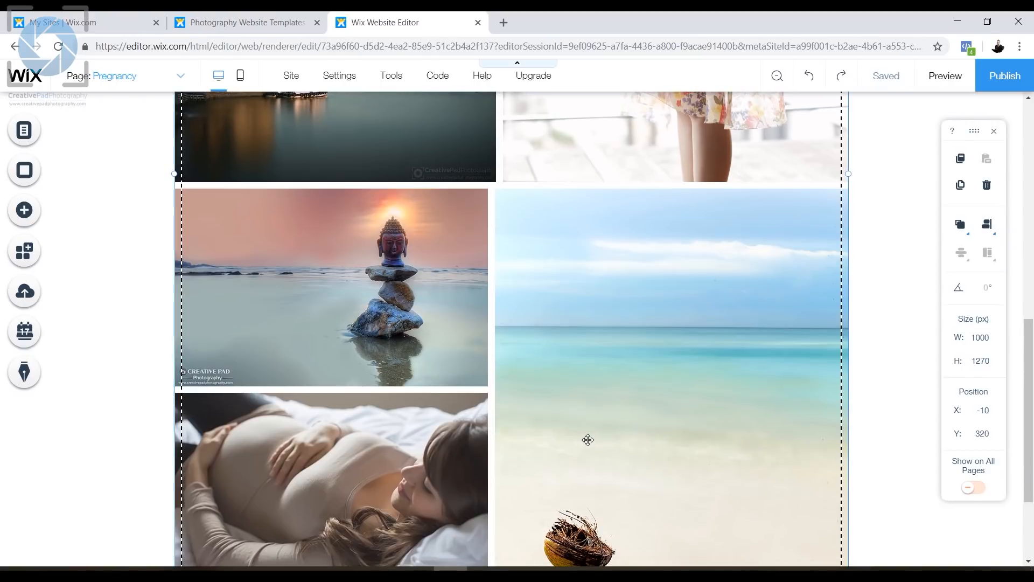
scroll(586, 438, up, 8)
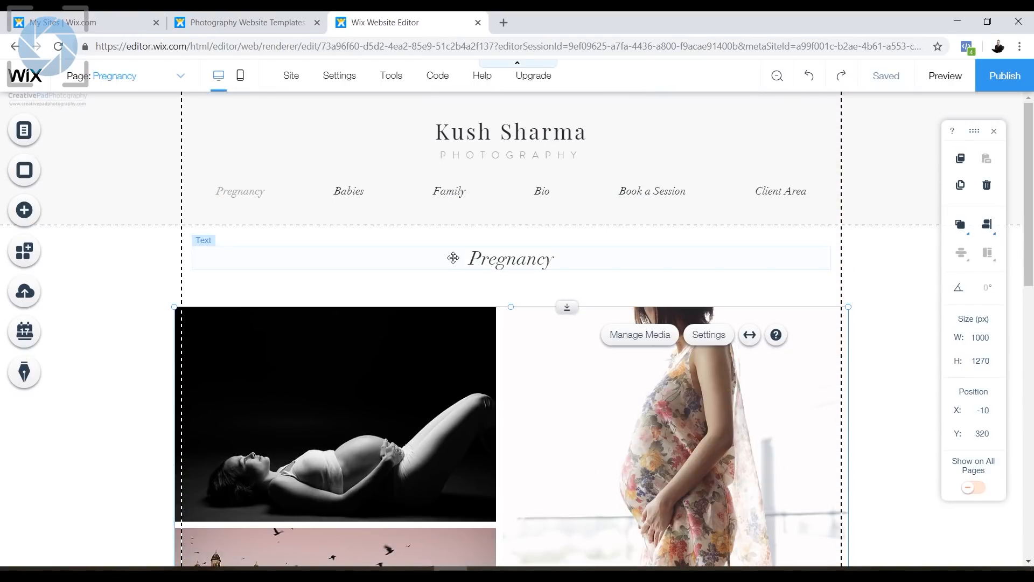
Step: Rename the Pregnancy page to 'Landscape' in the site menu
click(219, 191)
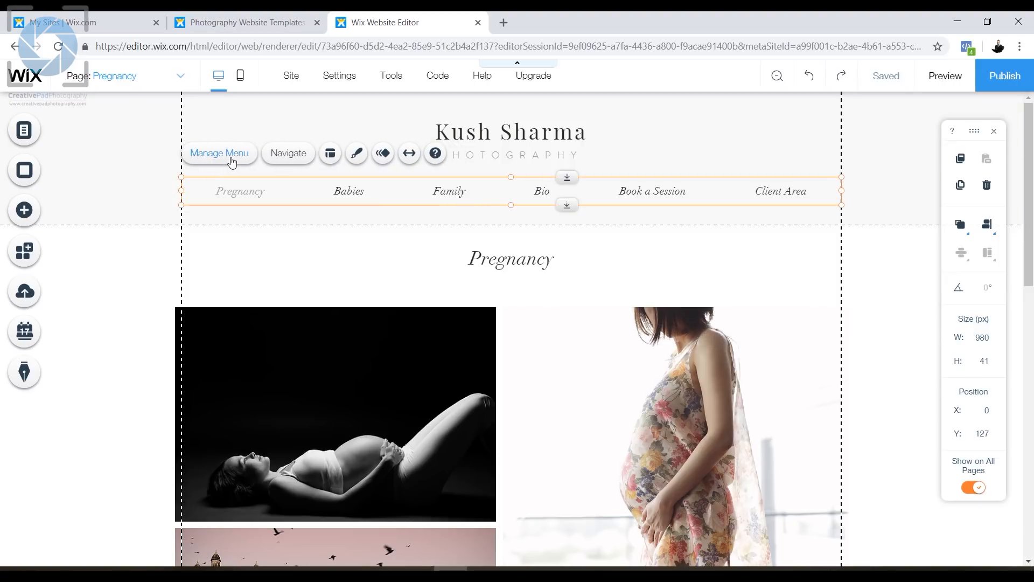
click(232, 161)
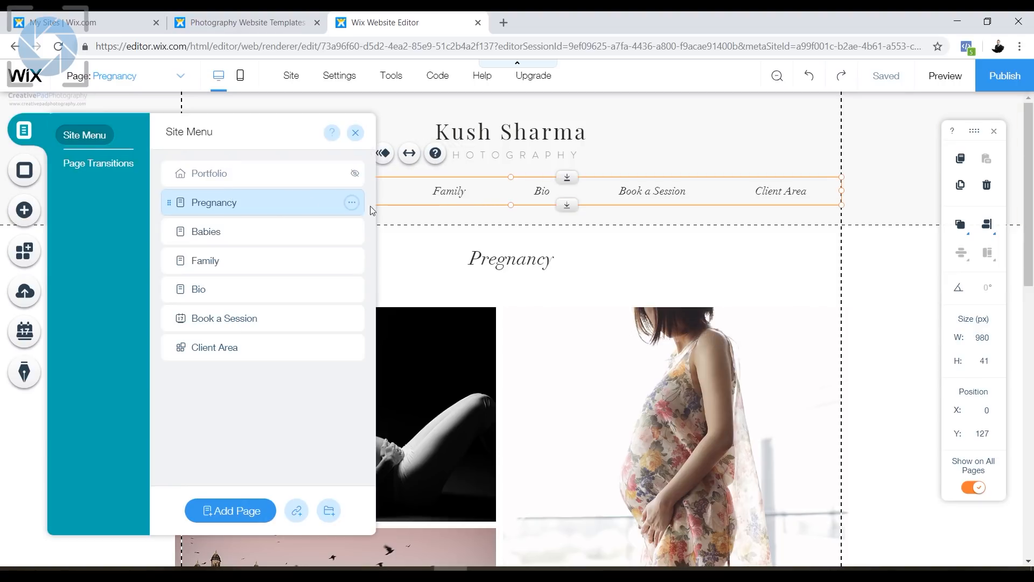
click(351, 202)
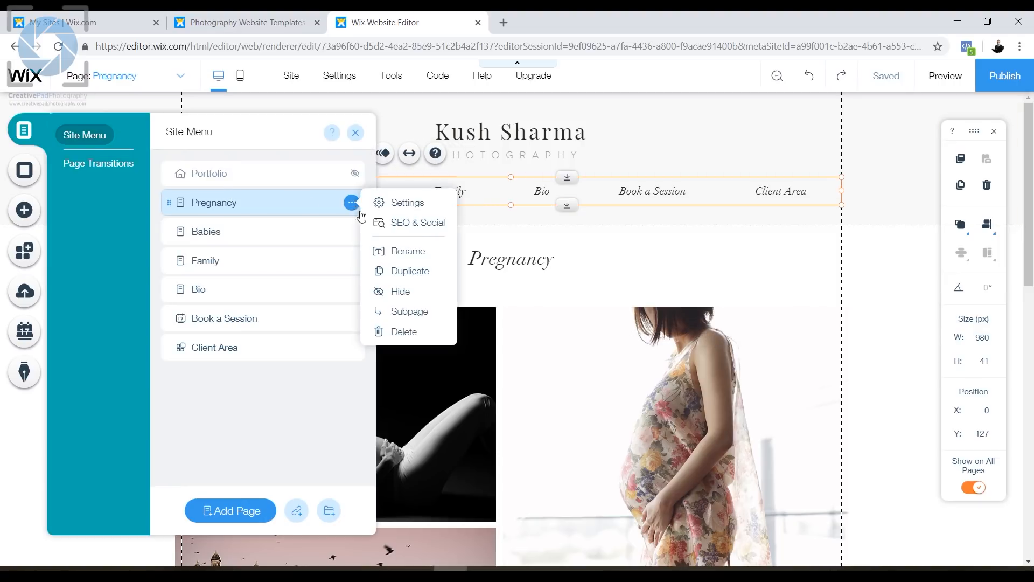
click(402, 252)
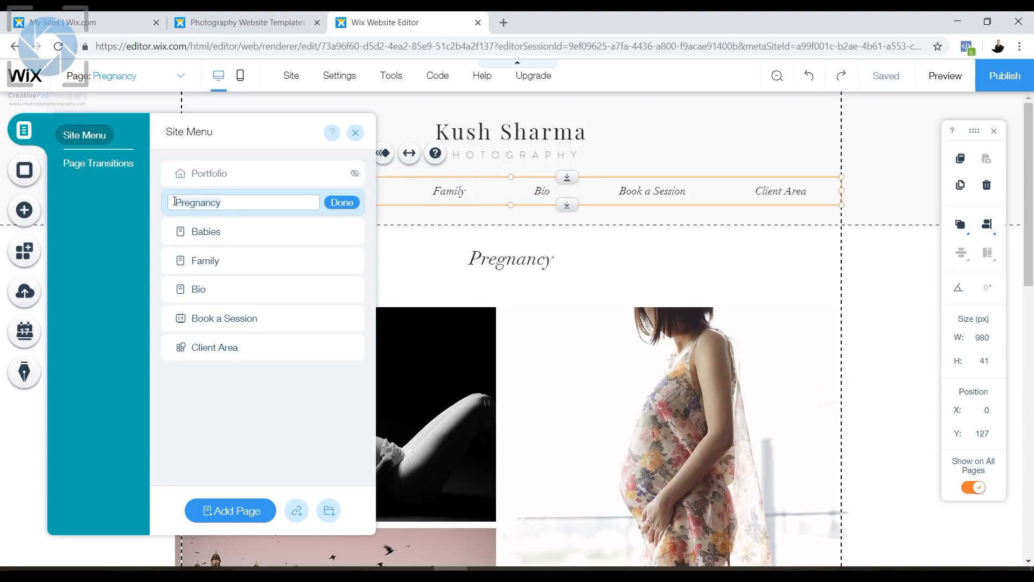
text(Landscape)
click(341, 203)
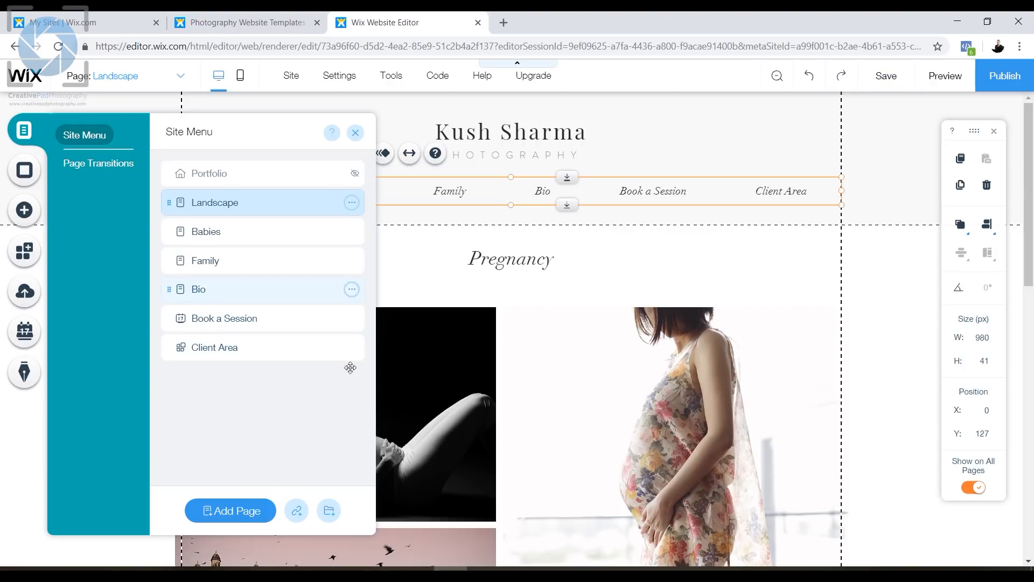
Step: Switch the editor to the Babies page from the Page dropdown
click(356, 133)
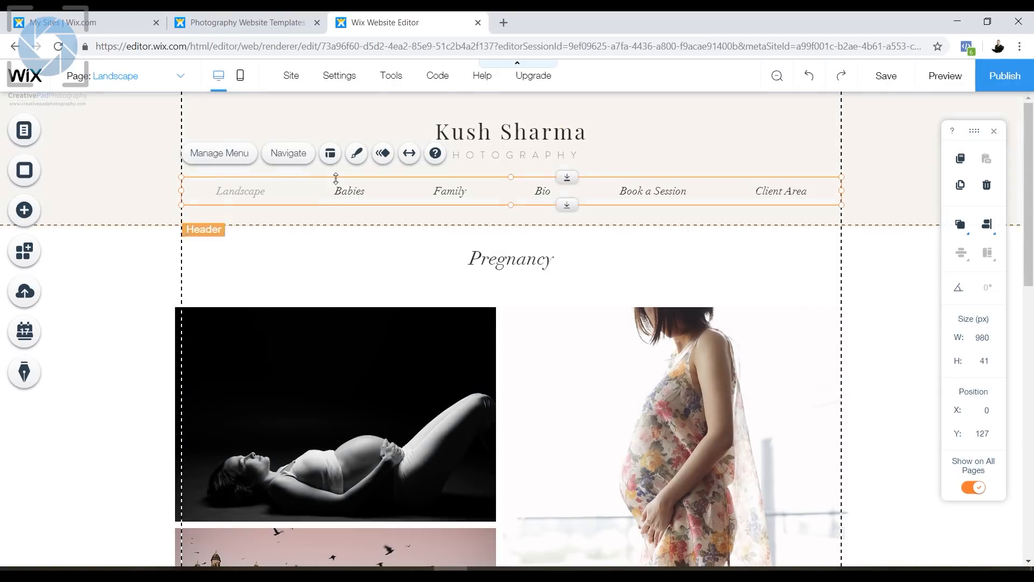
click(238, 156)
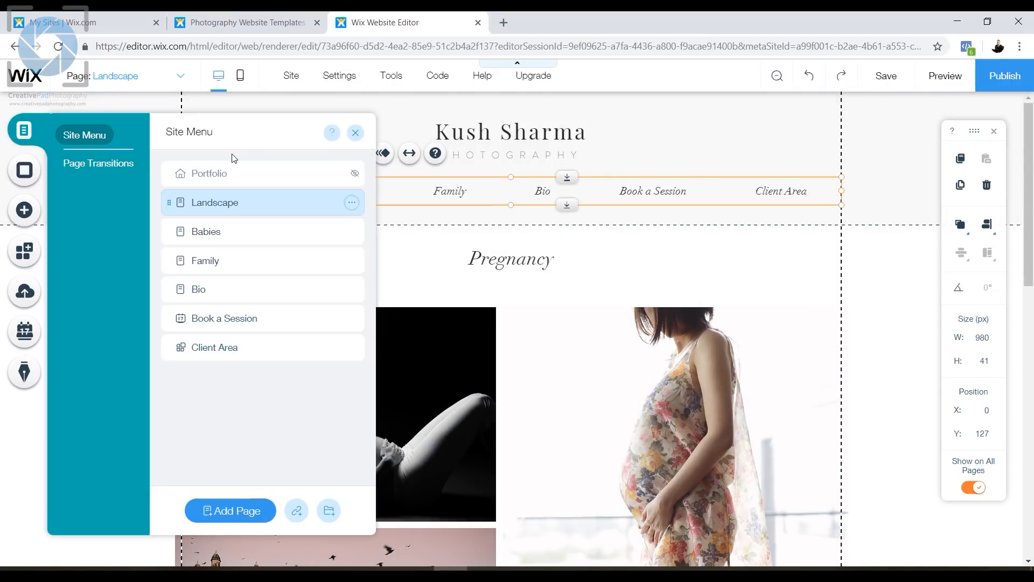
click(357, 132)
click(281, 154)
click(80, 143)
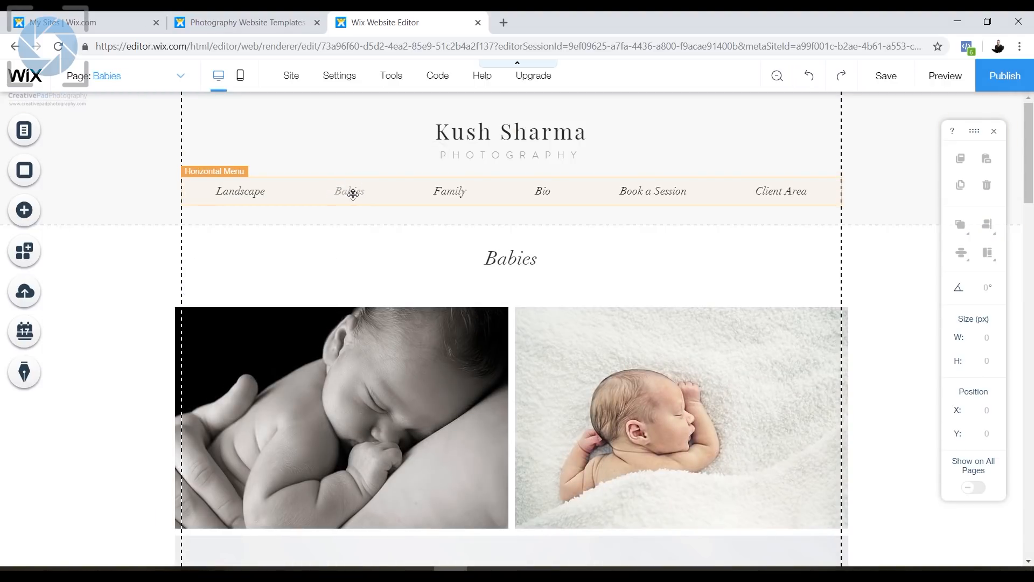
scroll(506, 285, down, 6)
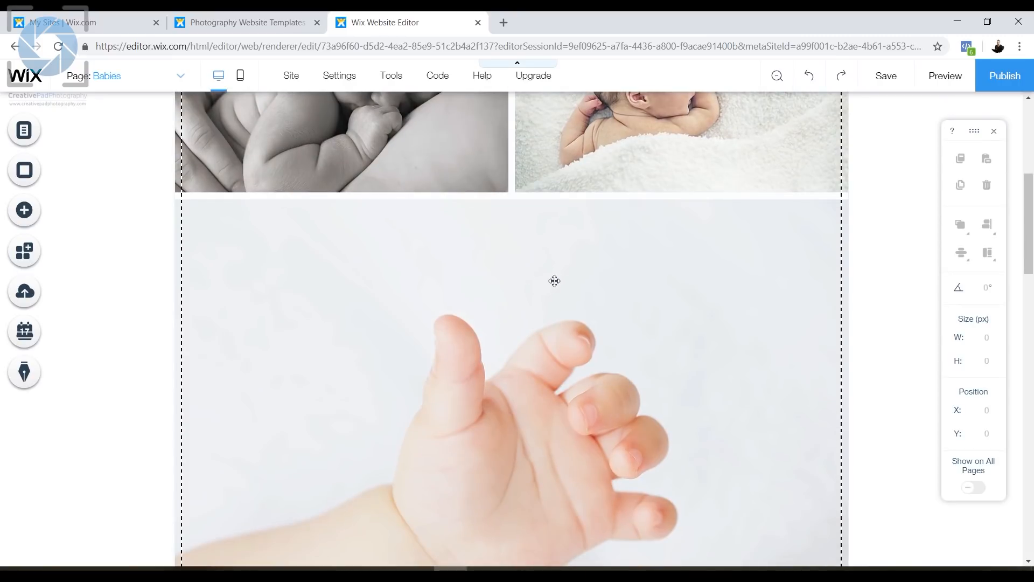
scroll(553, 280, up, 4)
scroll(577, 290, down, 4)
scroll(578, 290, up, 6)
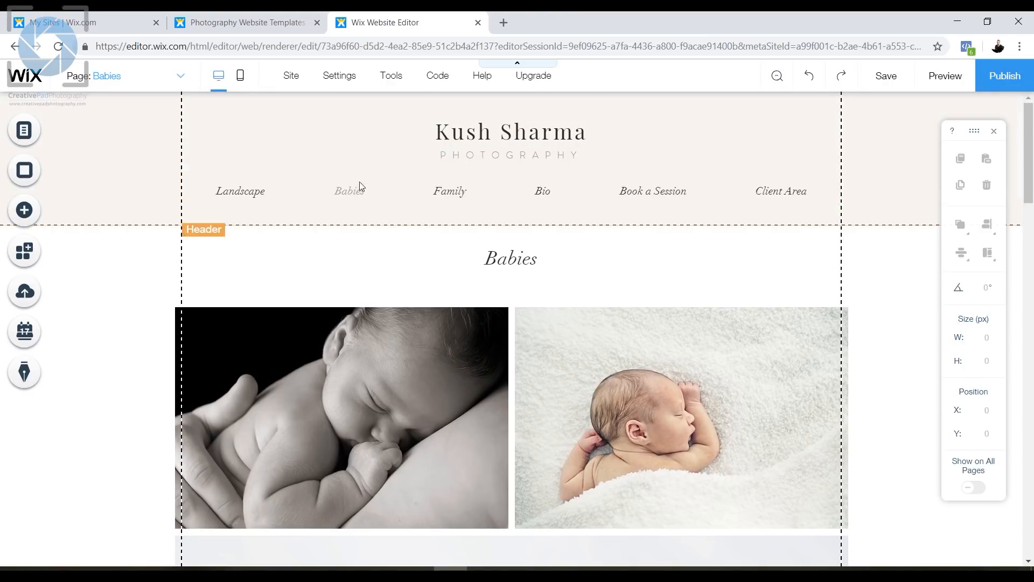
Step: Switch the editor to the Bio page from the Page dropdown
click(647, 192)
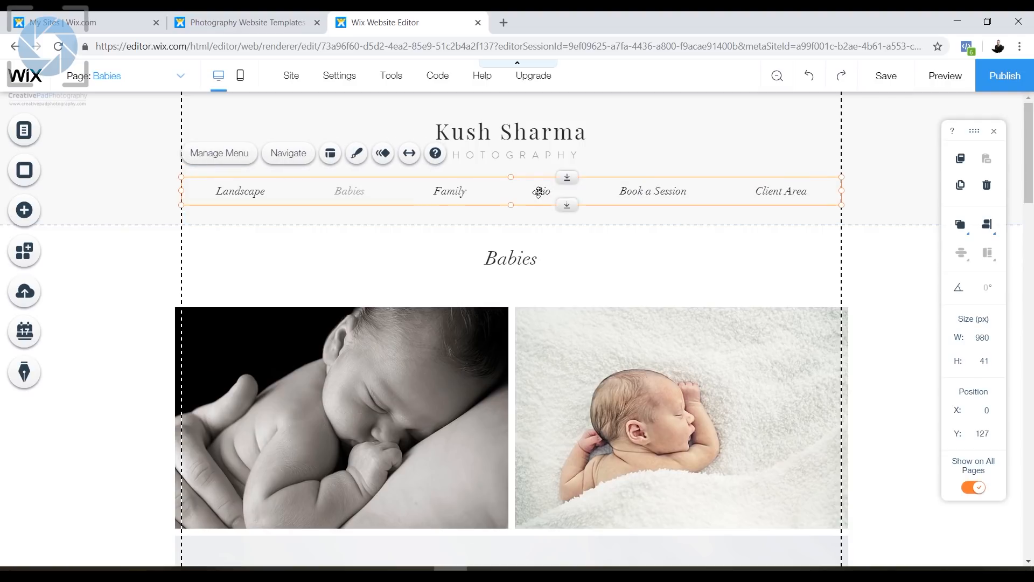
click(288, 153)
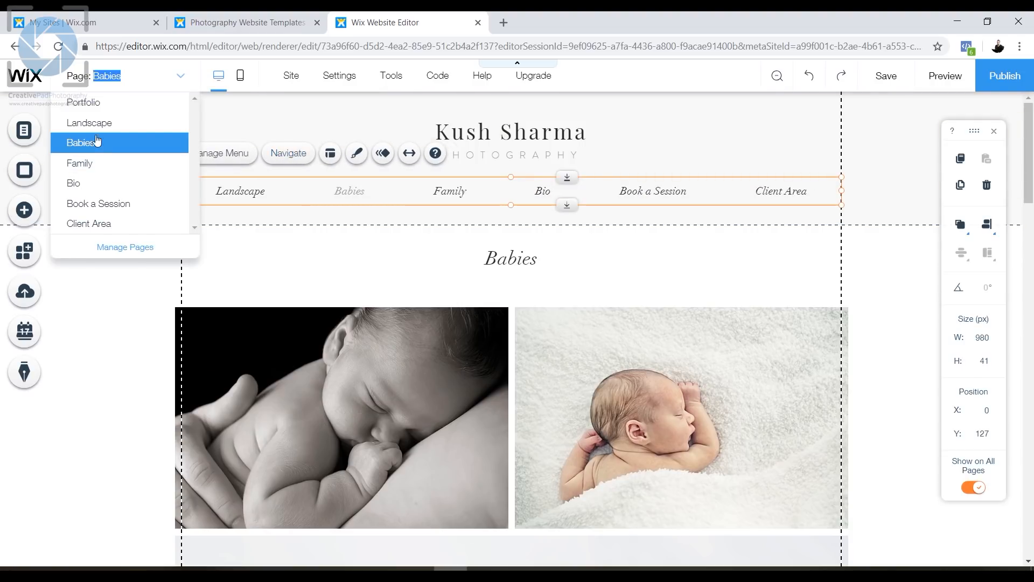
click(88, 183)
Step: Select the portrait photo, About Me heading and placeholder paragraph on the Bio page
scroll(561, 291, down, 3)
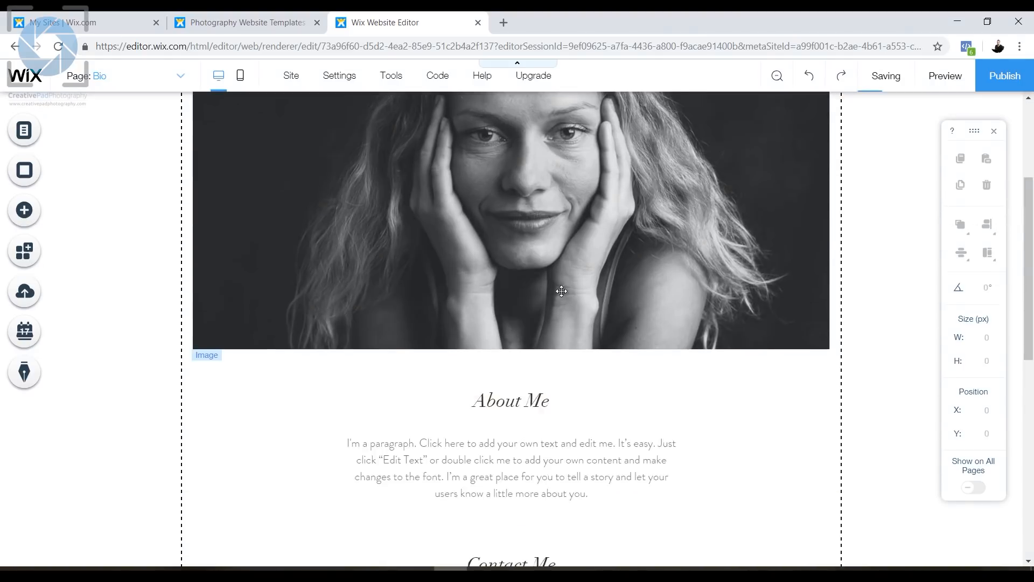
scroll(561, 291, down, 3)
scroll(442, 212, up, 4)
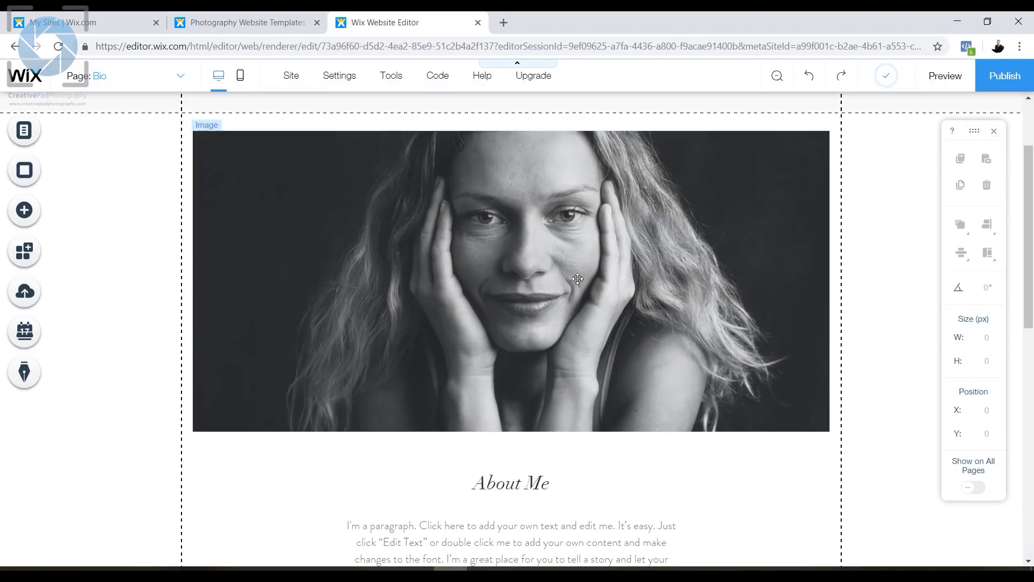
click(550, 253)
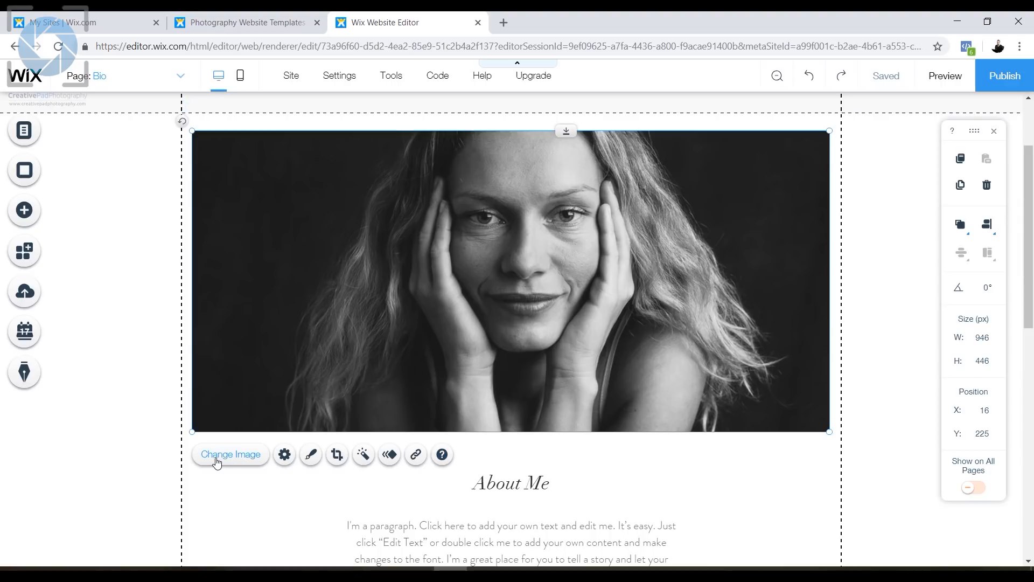
scroll(469, 447, down, 2)
click(526, 374)
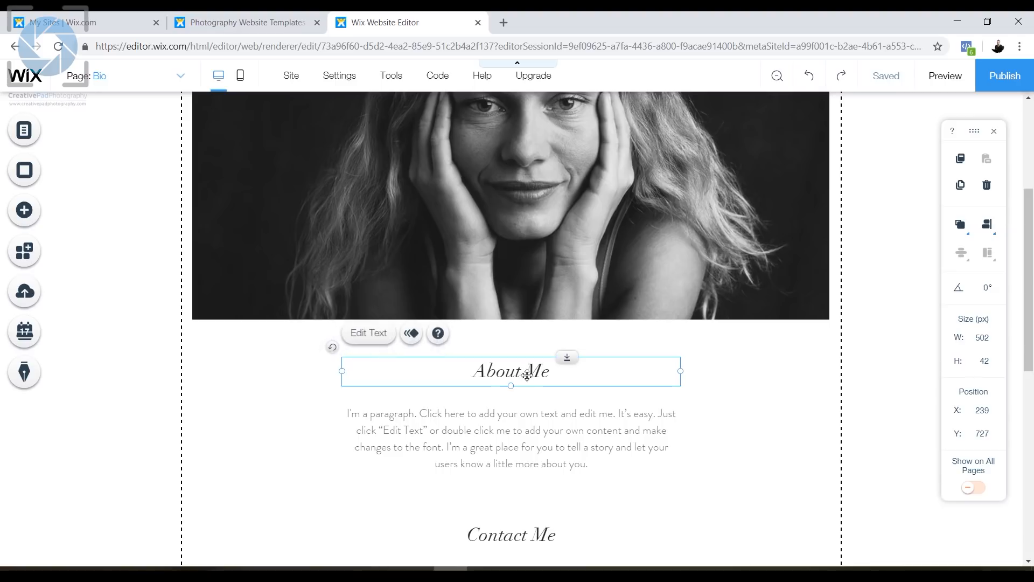
click(527, 425)
scroll(531, 394, down, 2)
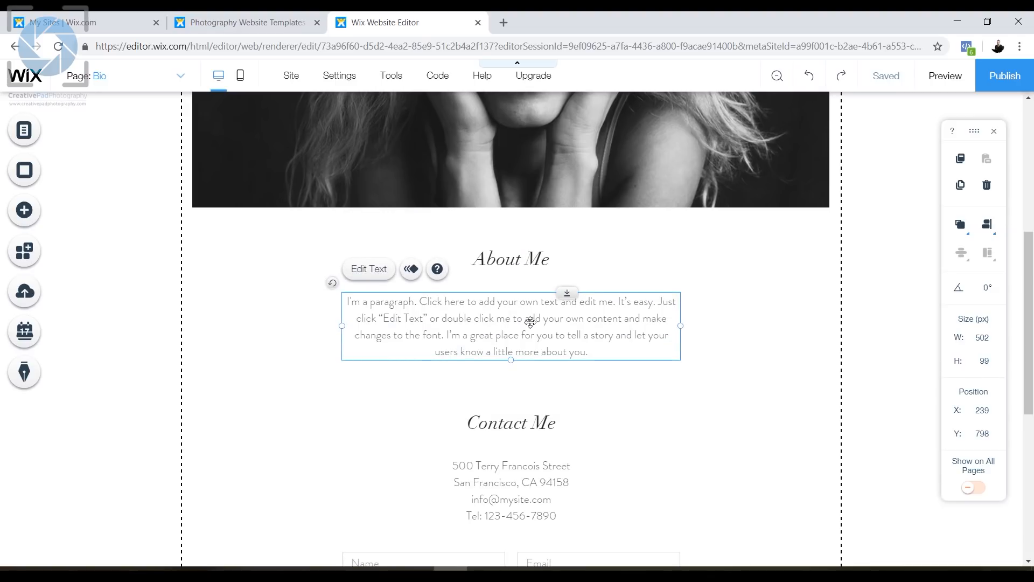
Step: Replace the About Me paragraph with 'sample text about yourseld' and scroll to the contact form
double_click(530, 322)
text(sample)
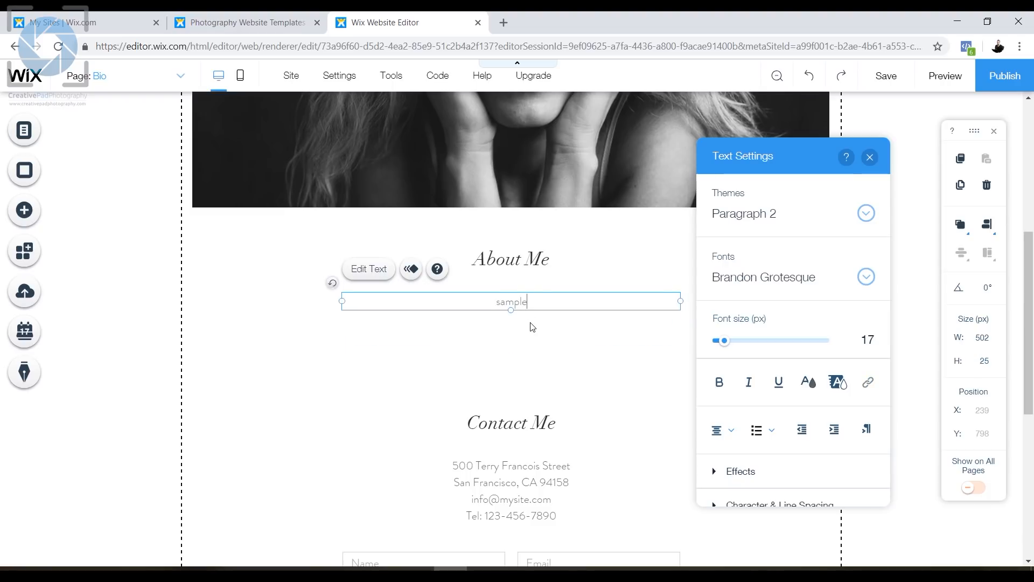
text( text about yourseld)
click(542, 366)
scroll(554, 429, down, 2)
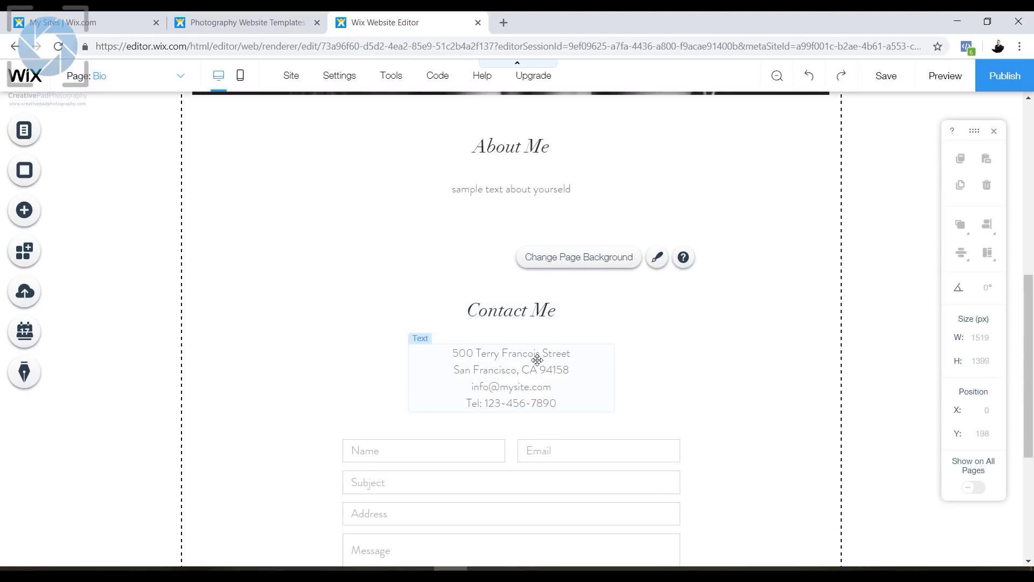
scroll(523, 381, down, 4)
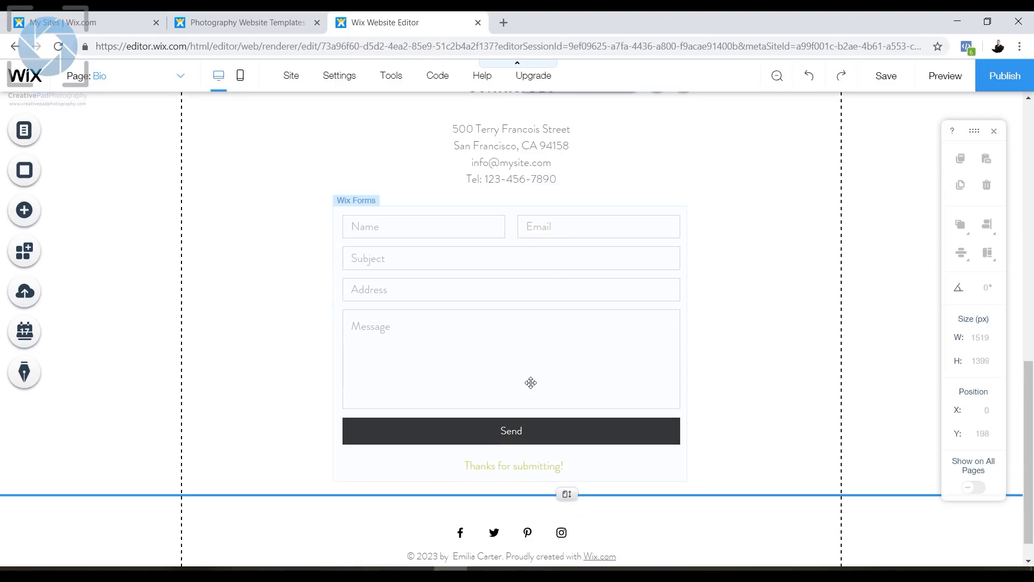
scroll(799, 366, up, 1)
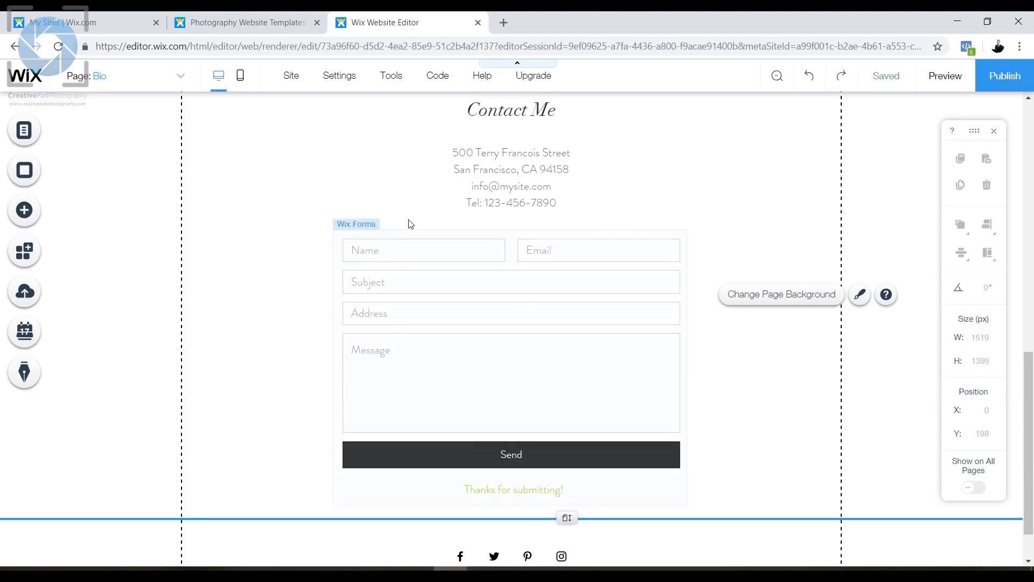
click(508, 390)
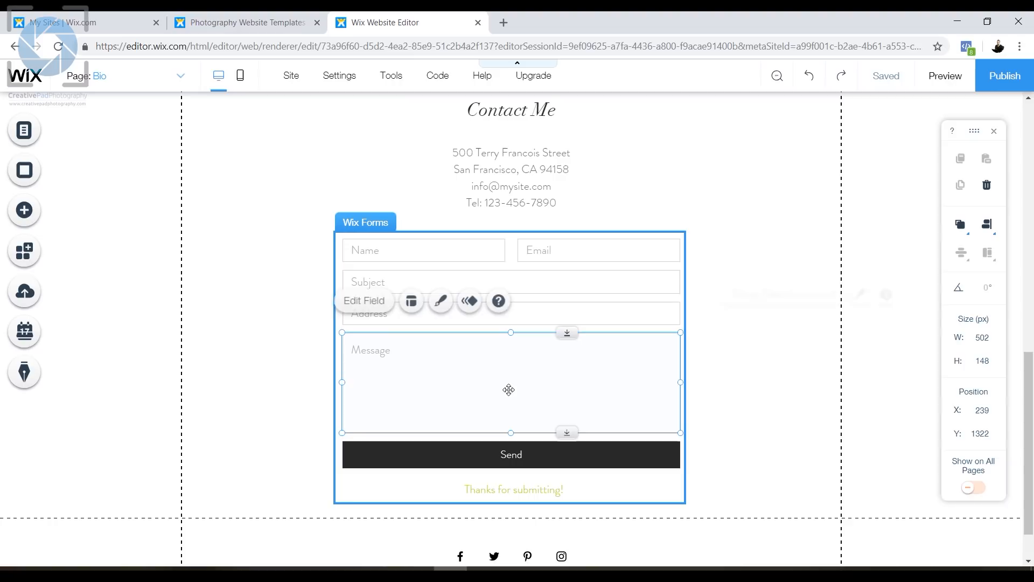
click(378, 226)
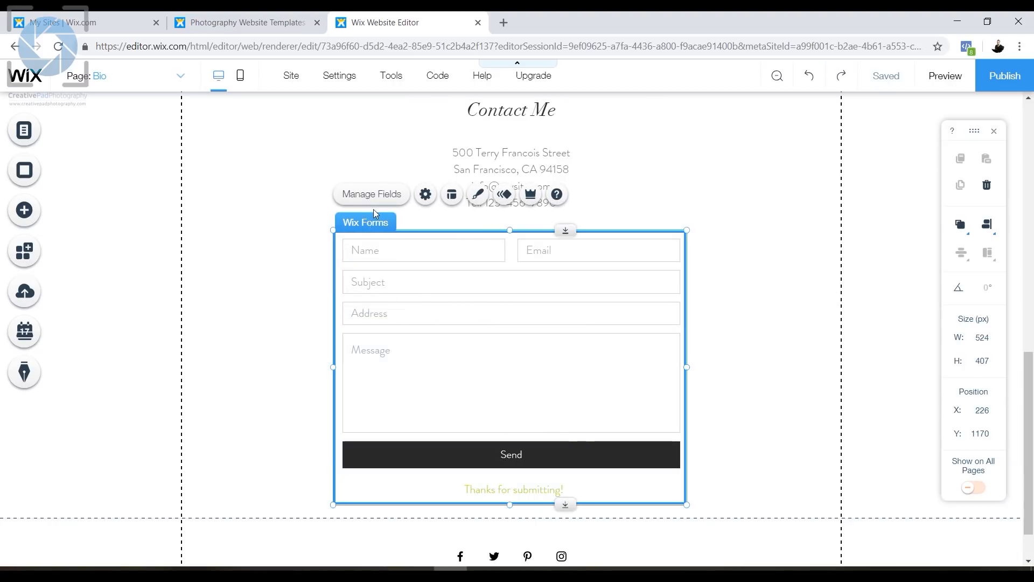
click(425, 194)
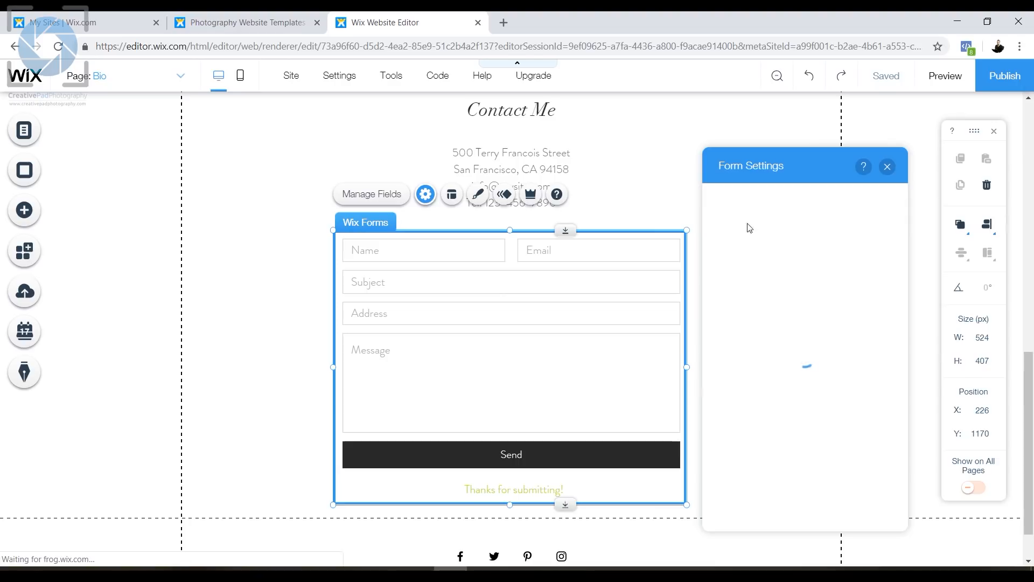
click(849, 200)
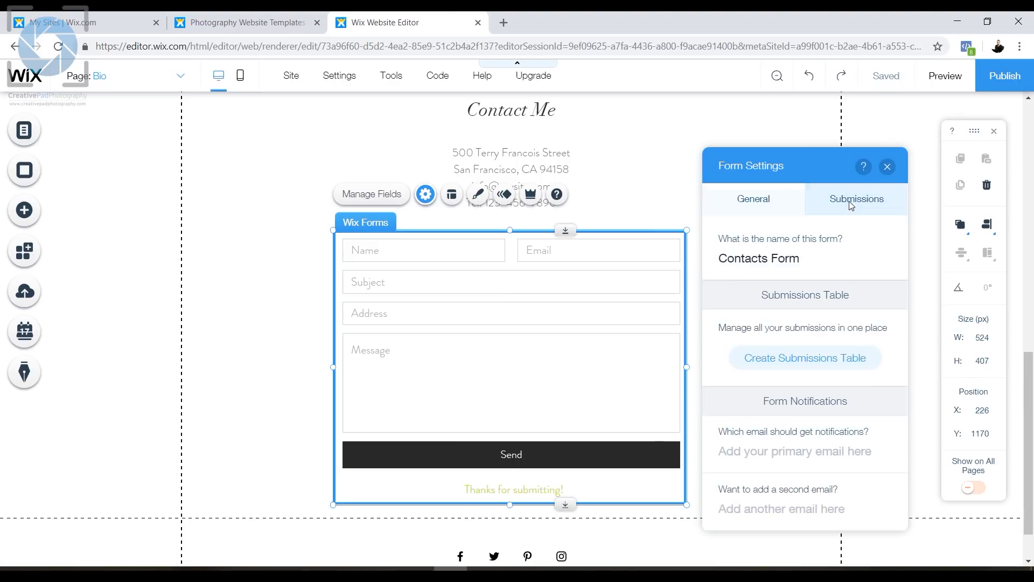
scroll(846, 253, down, 2)
scroll(847, 252, down, 1)
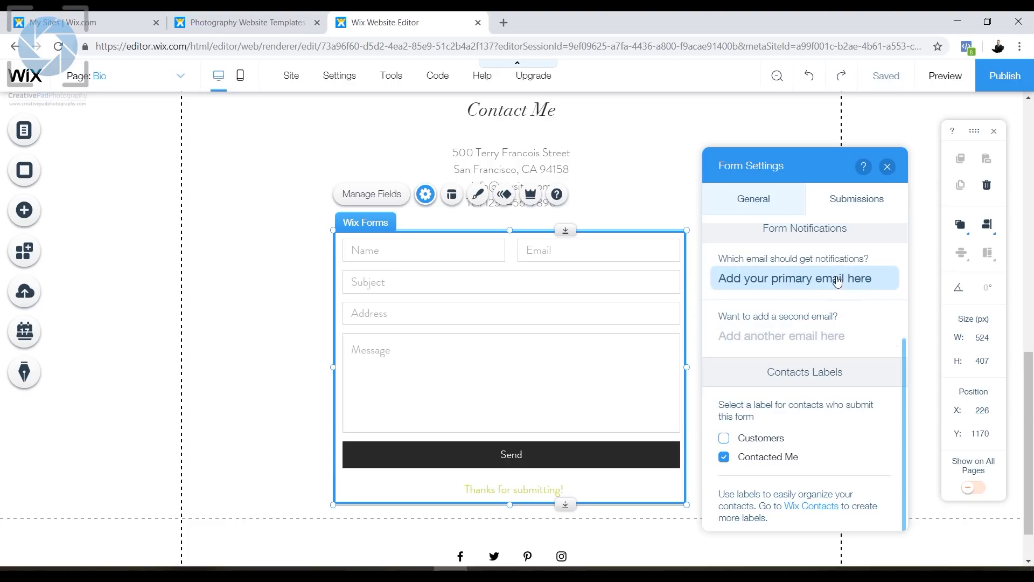
click(794, 289)
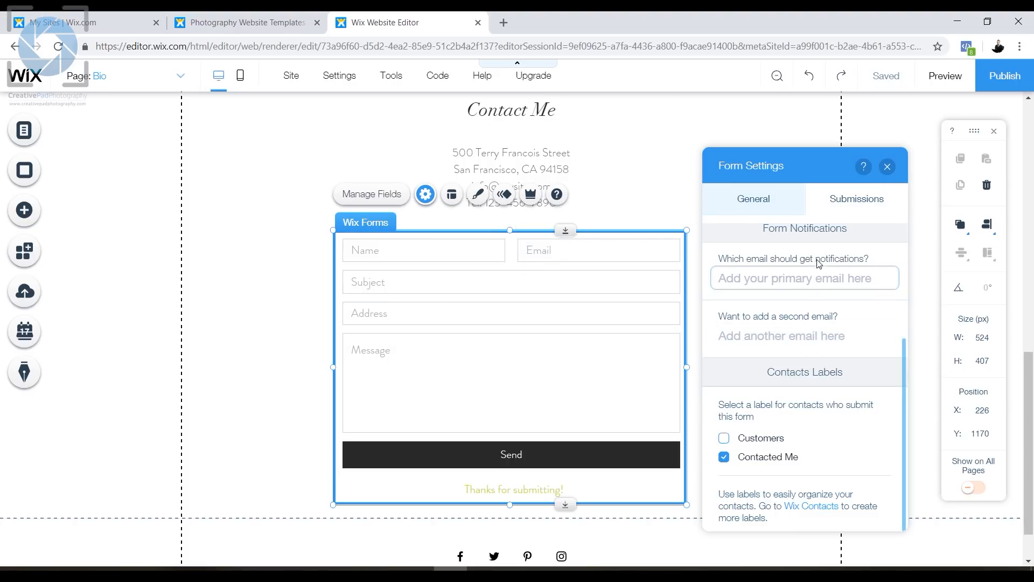
click(887, 166)
scroll(613, 314, down, 1)
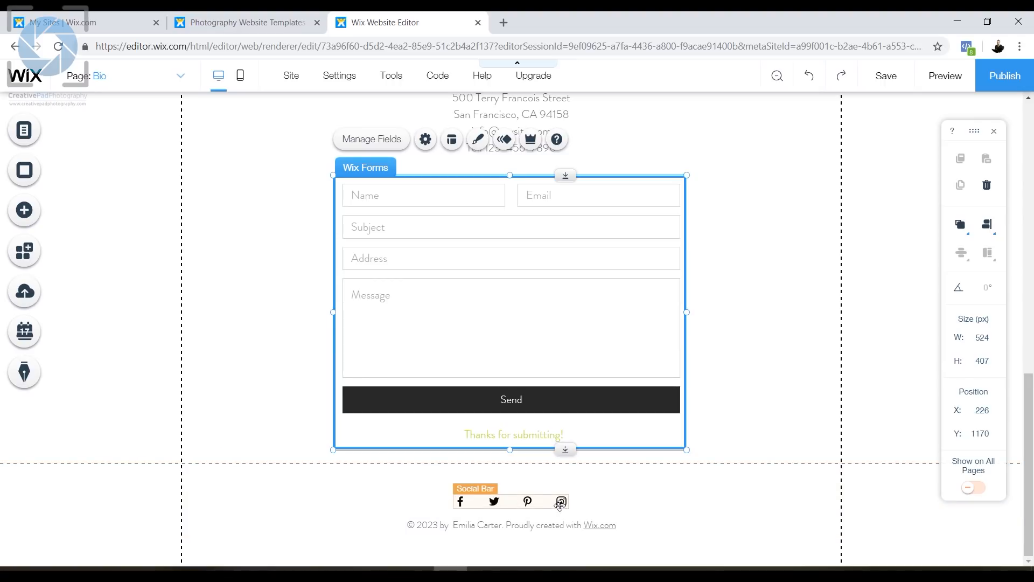
Step: Check the footer social bar's Facebook and Instagram link addresses, then close Set Social Links
click(466, 502)
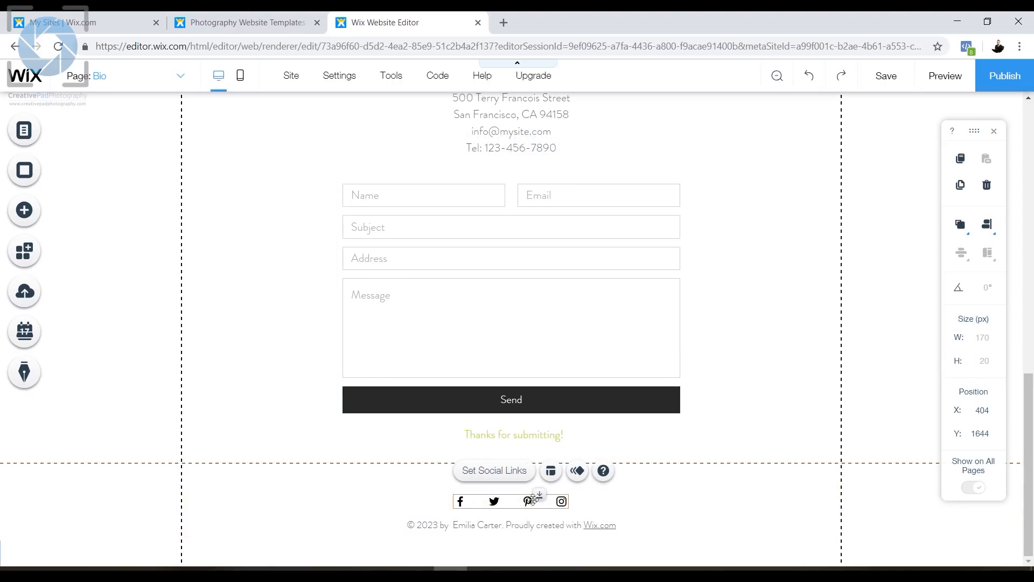
click(487, 472)
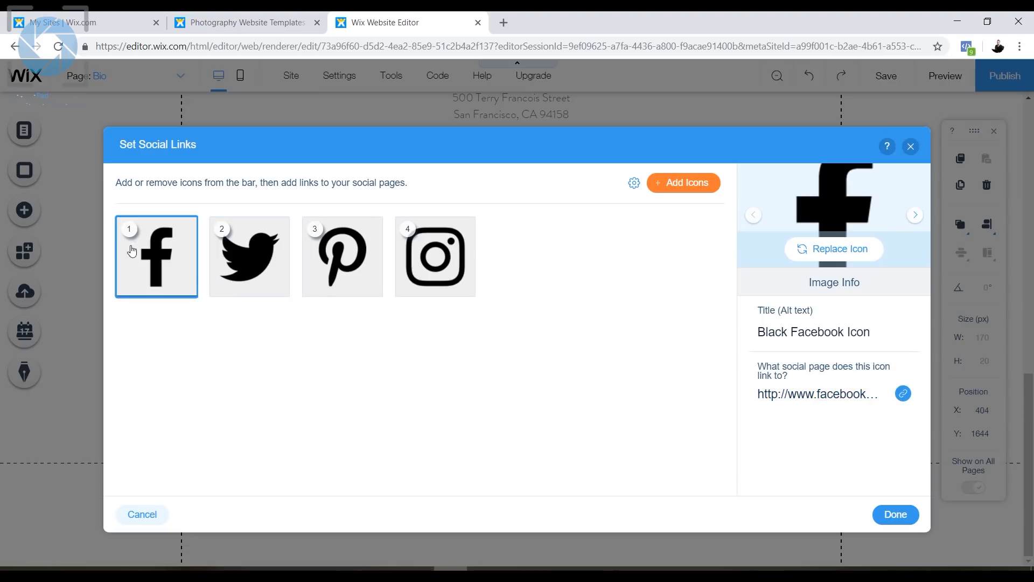
click(904, 395)
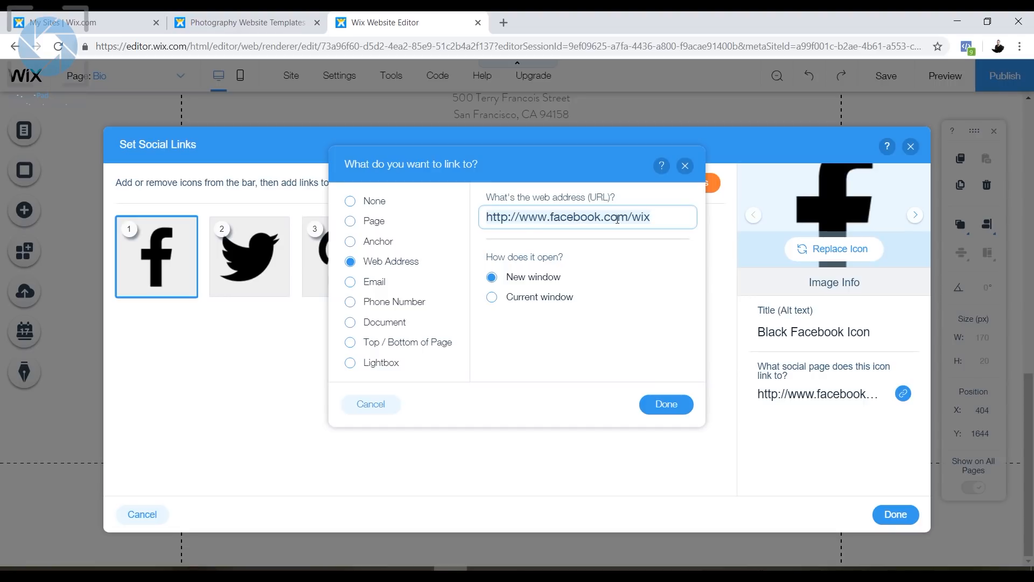
click(685, 166)
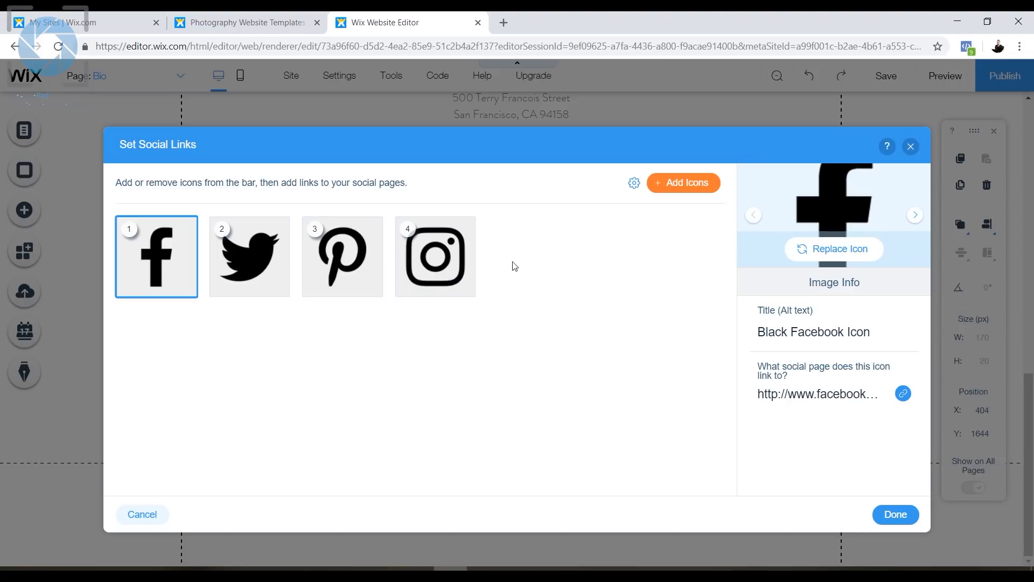
click(464, 270)
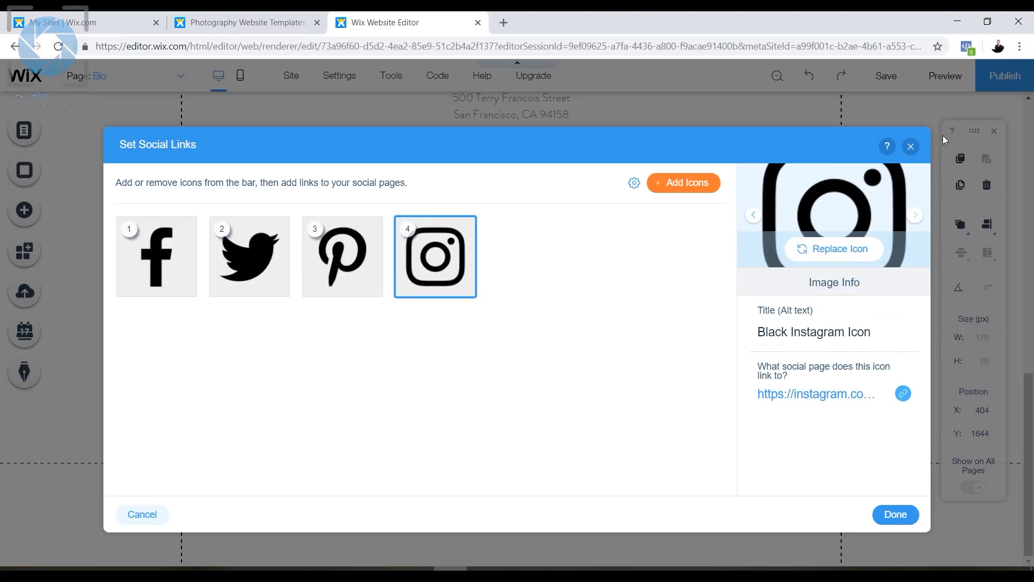
click(911, 146)
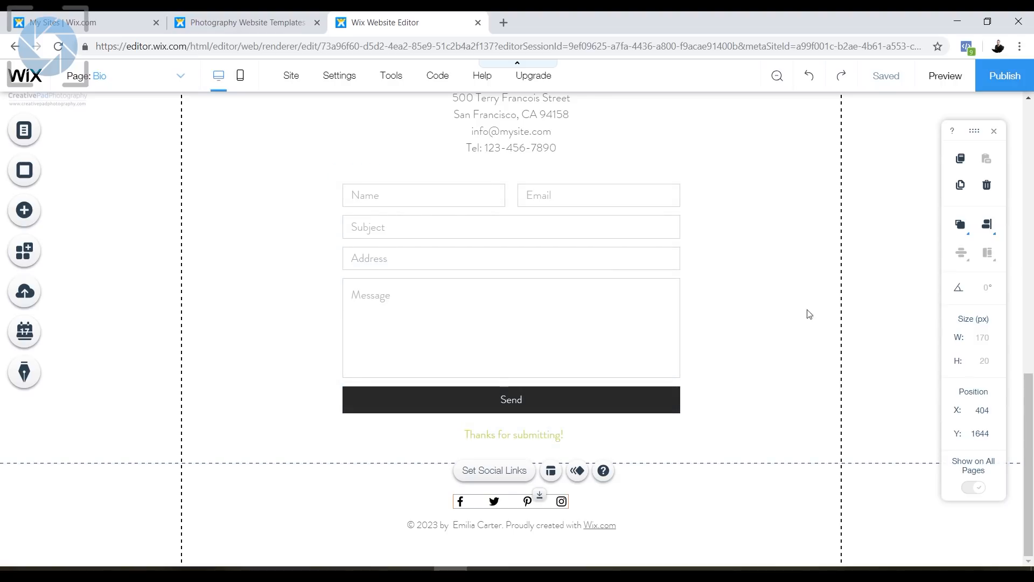
drag(1029, 403, 1033, 125)
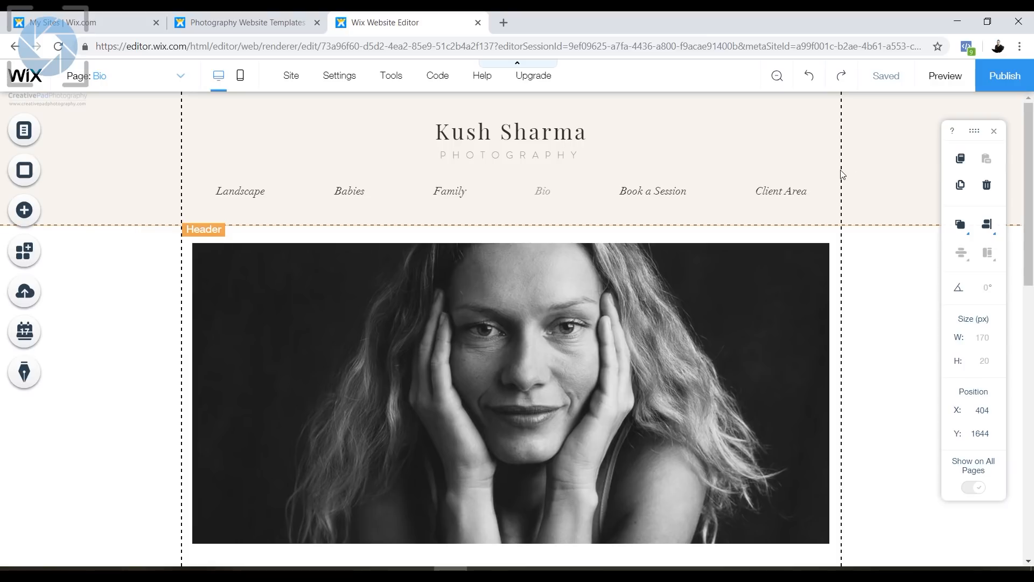
Step: Go to the Book a Session page and select its Wix Bookings services widget
click(677, 186)
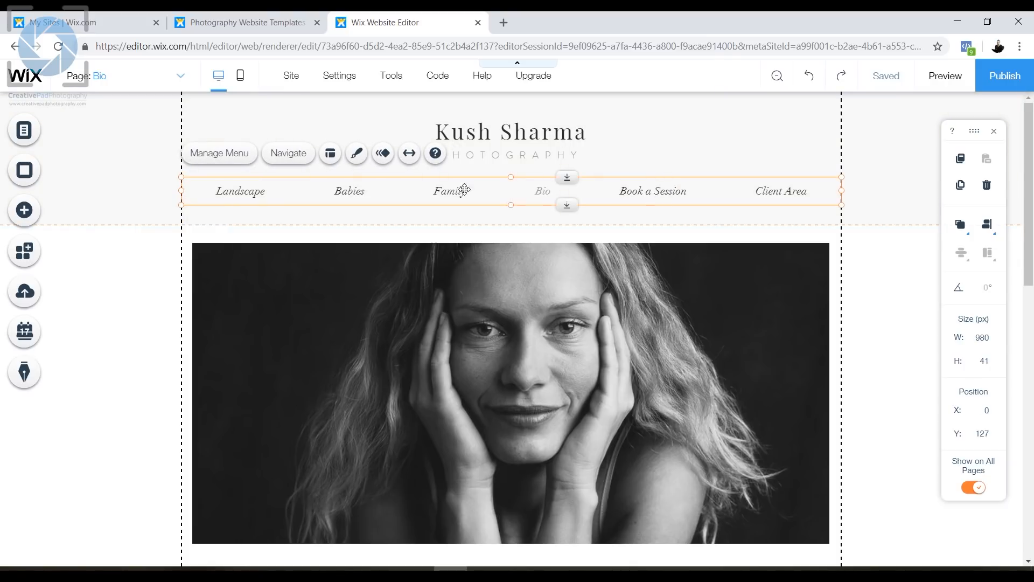
click(100, 76)
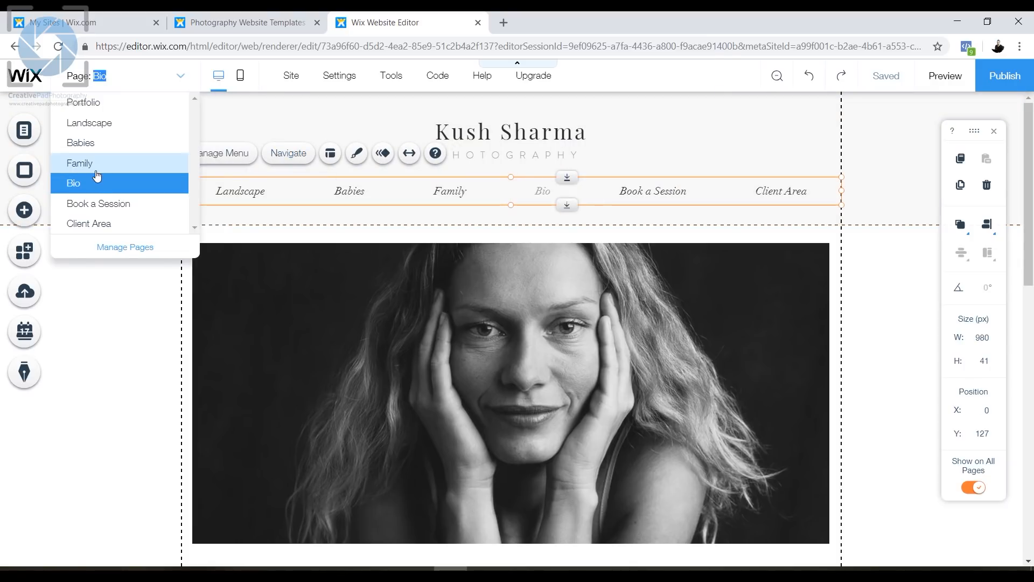
click(100, 205)
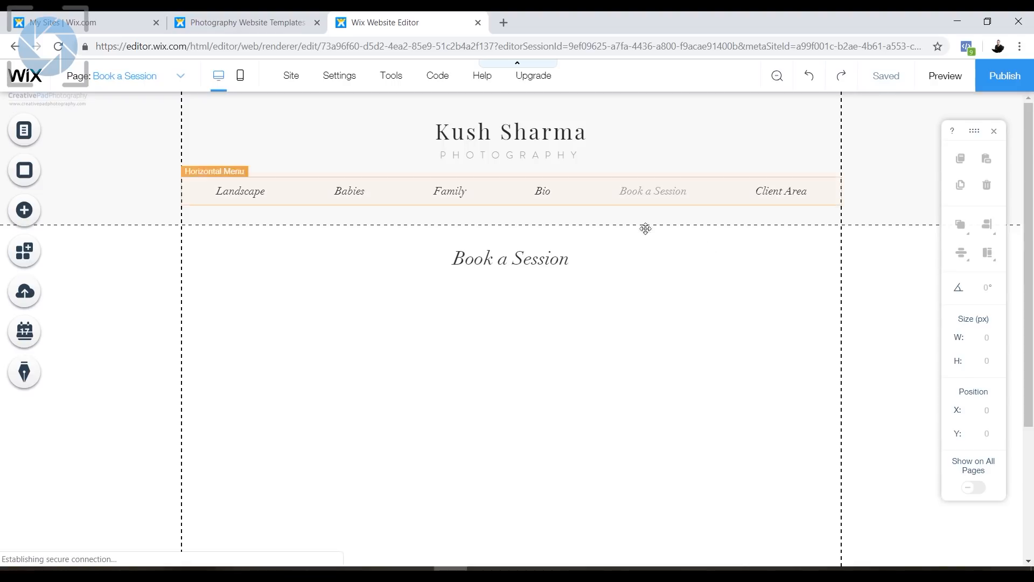
scroll(577, 318, down, 5)
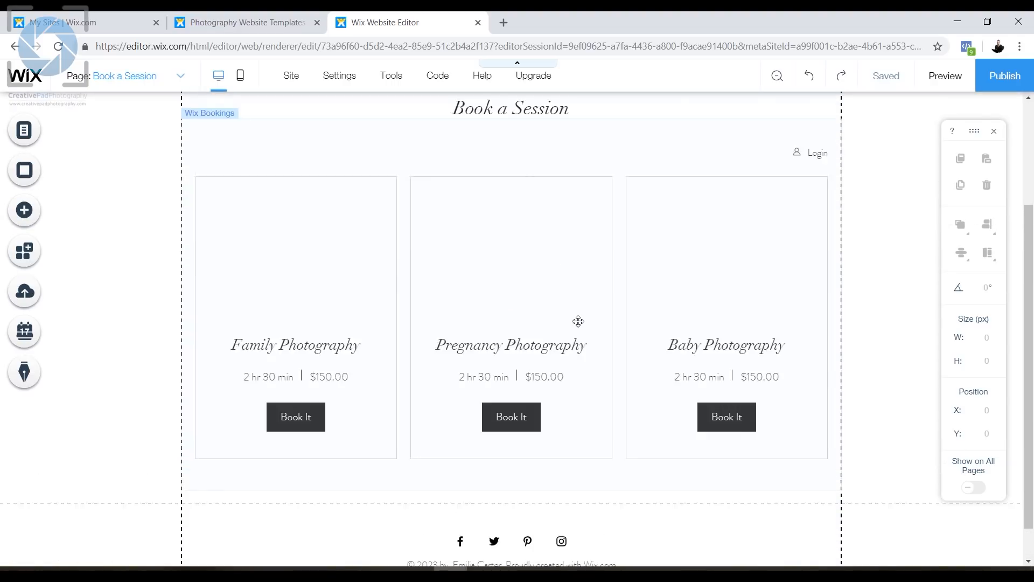
scroll(577, 319, down, 3)
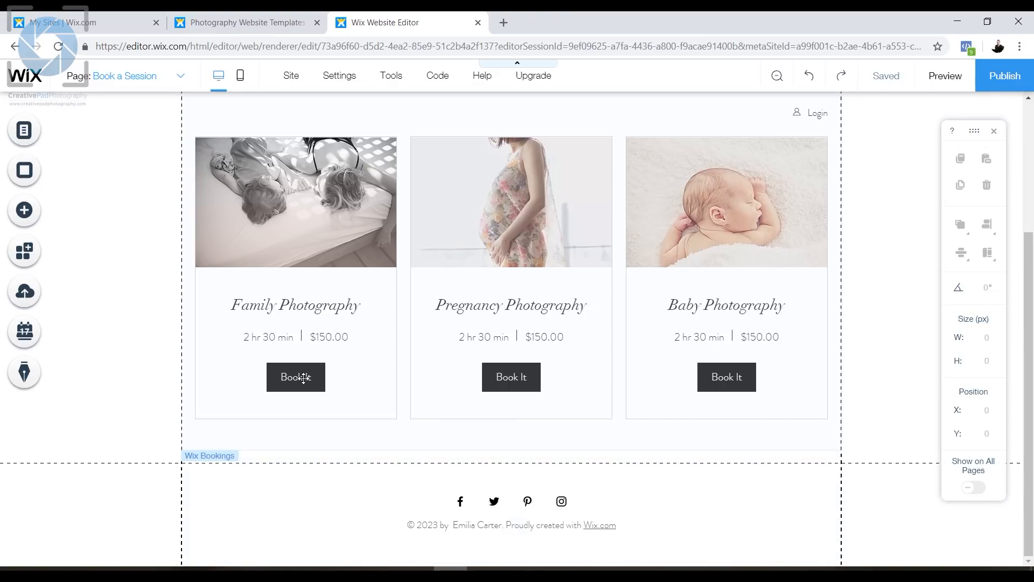
click(509, 377)
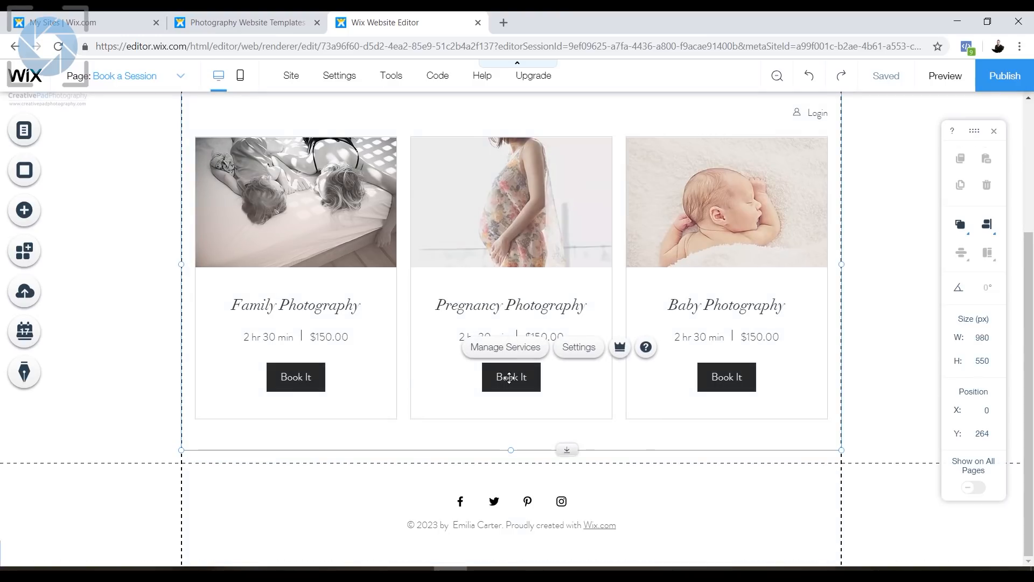
Step: Open Manage Services in the Dashboard and choose Edit on the Family Photography row
click(515, 351)
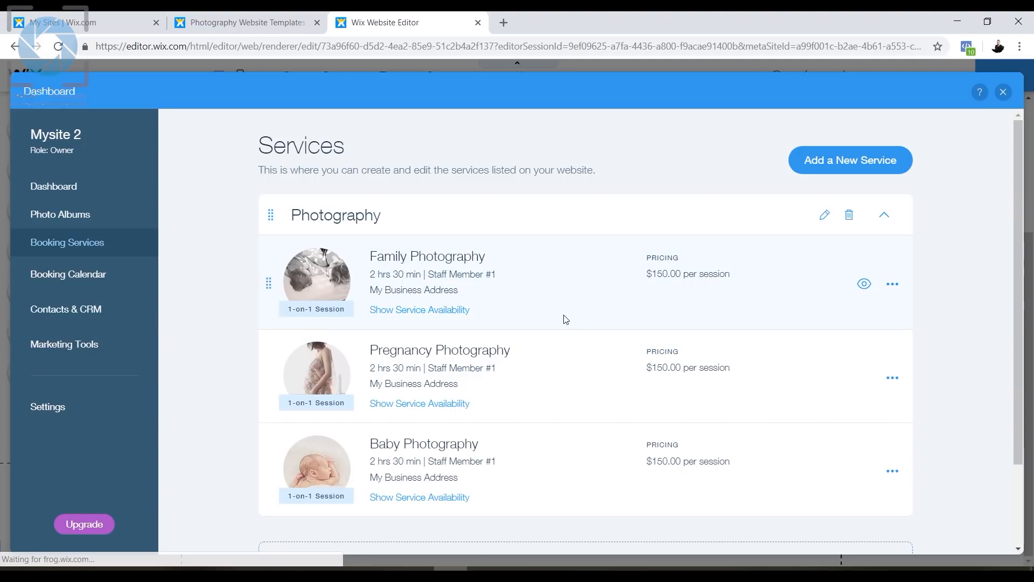
scroll(731, 278, down, 2)
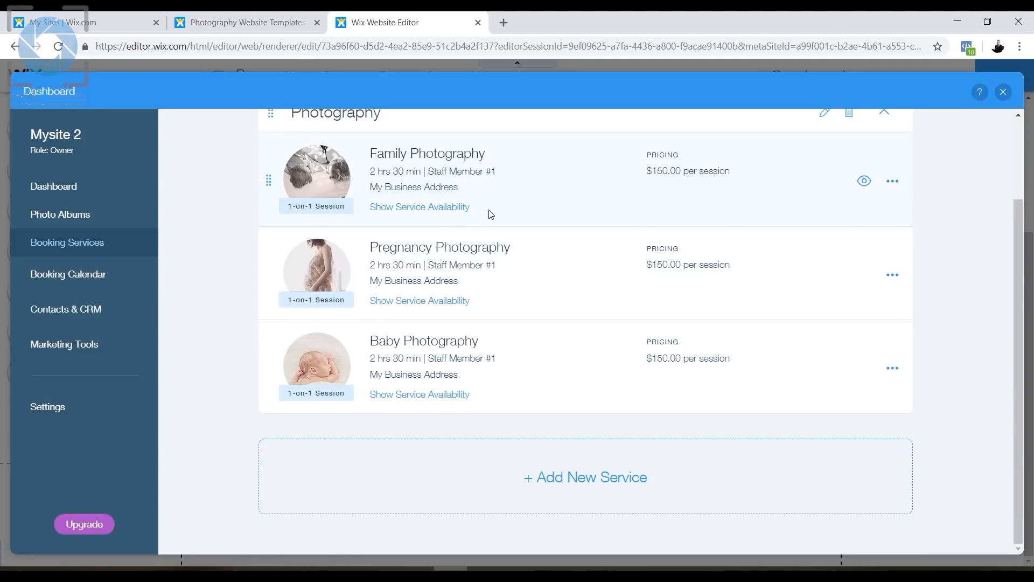
scroll(482, 213, up, 2)
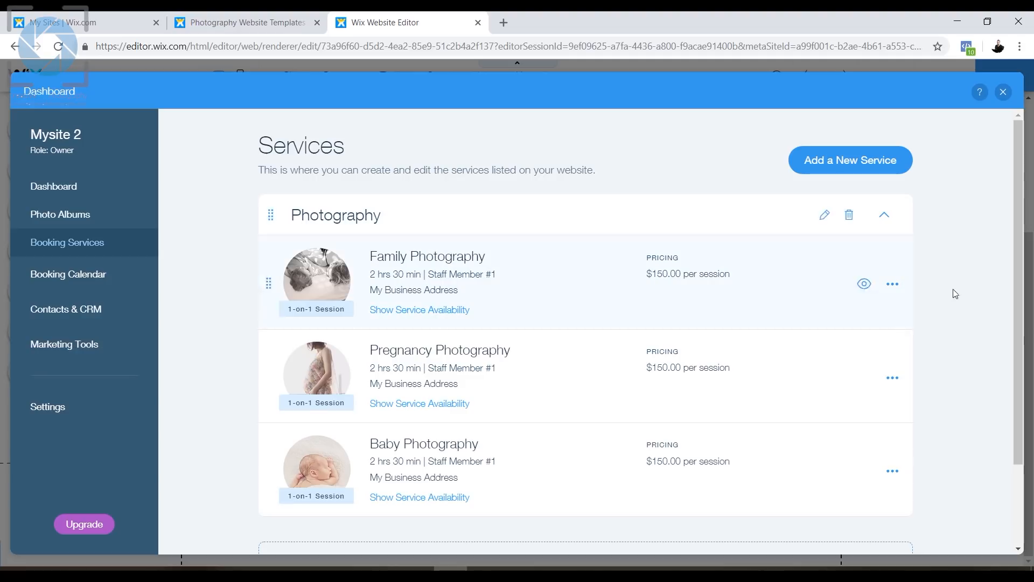
click(893, 286)
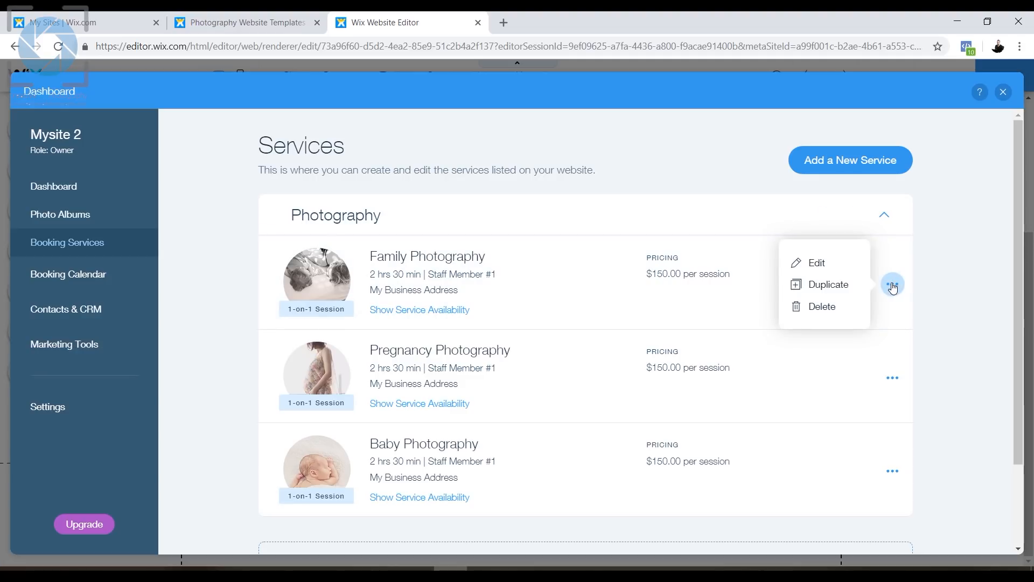
click(812, 264)
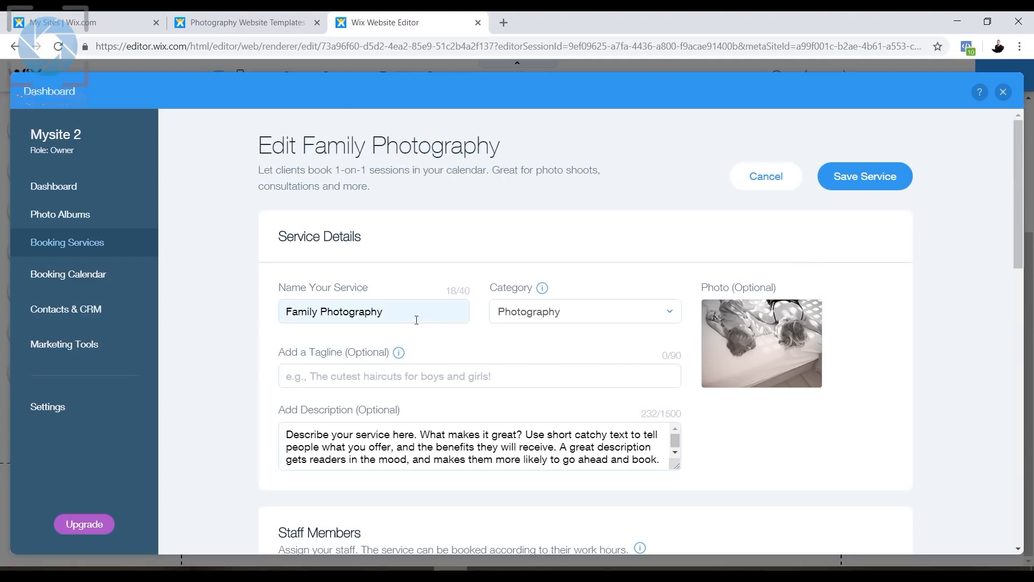
Step: Review Family Photography's 2 h 30 min duration, 150 USD price, in-person location and currency options
scroll(397, 314, down, 2)
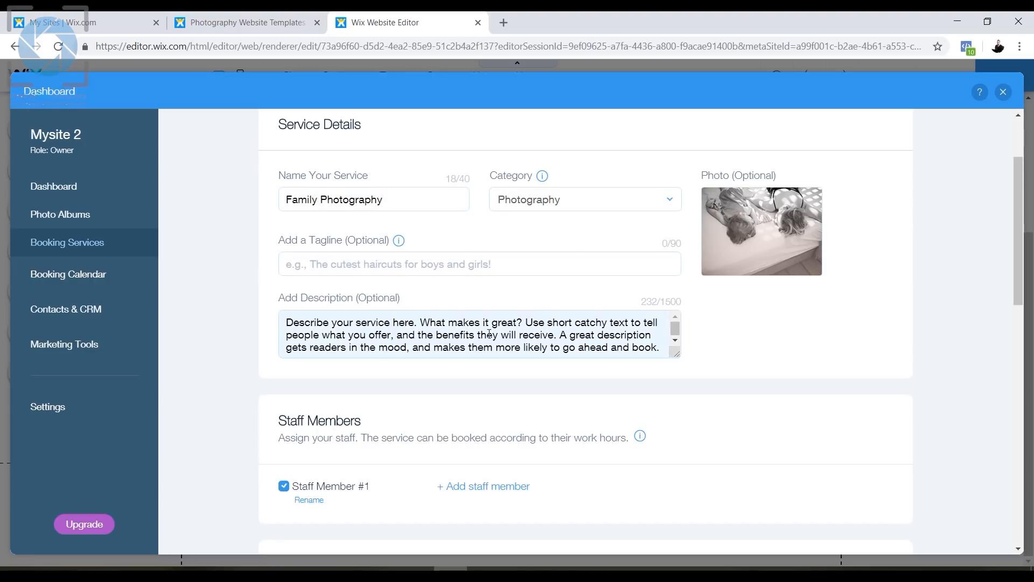
scroll(469, 295, down, 4)
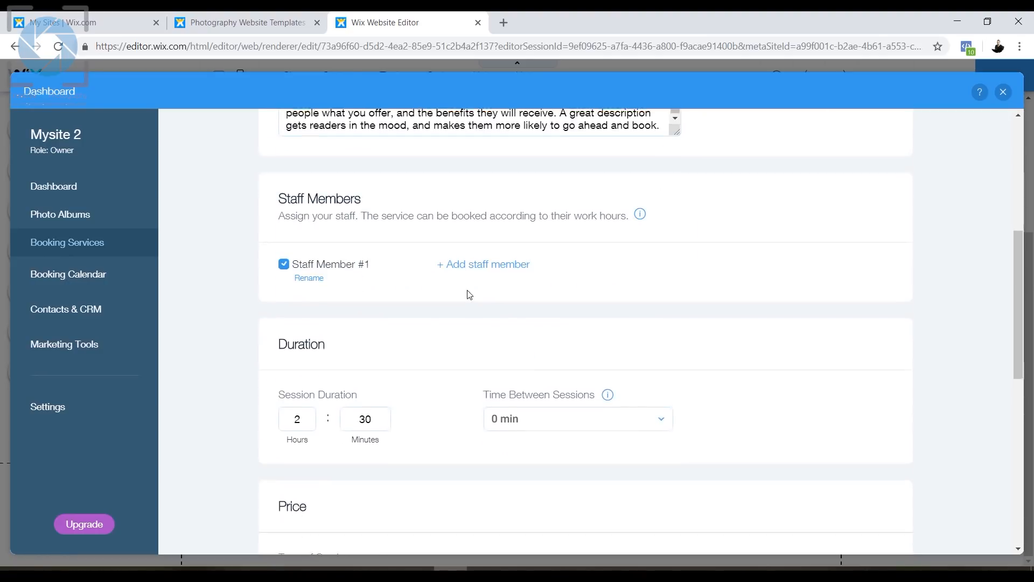
scroll(471, 295, down, 2)
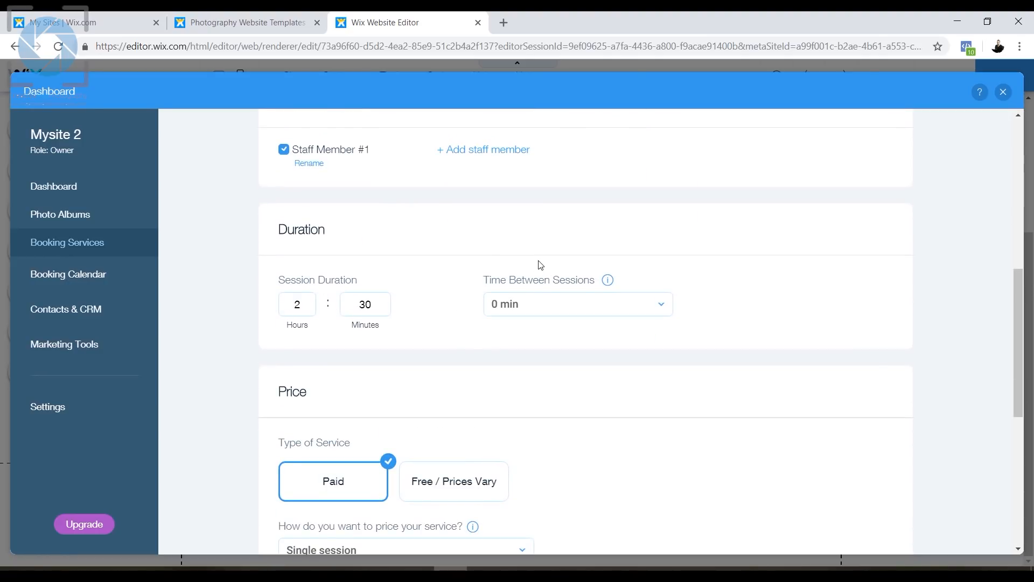
scroll(541, 265, down, 4)
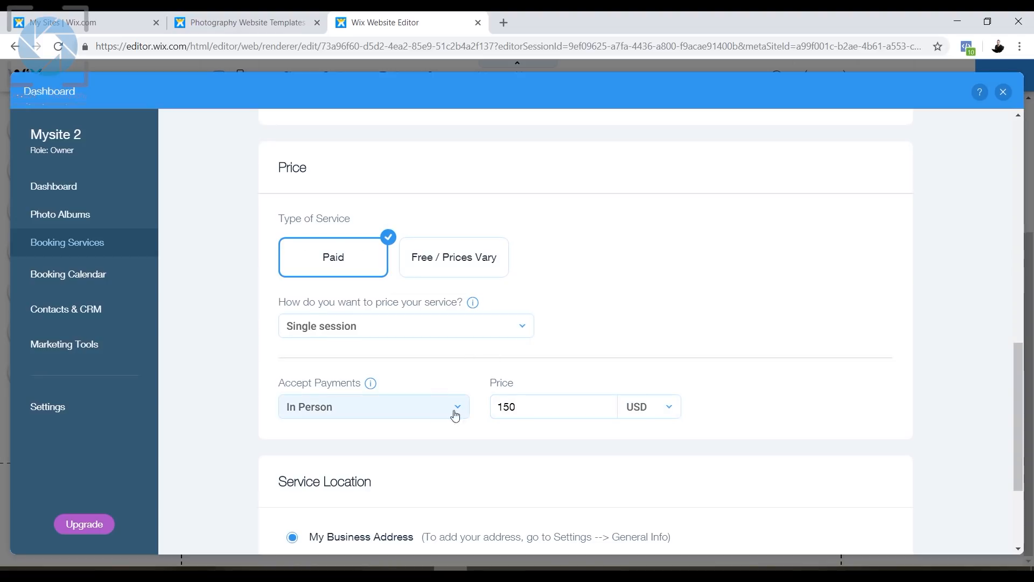
click(679, 415)
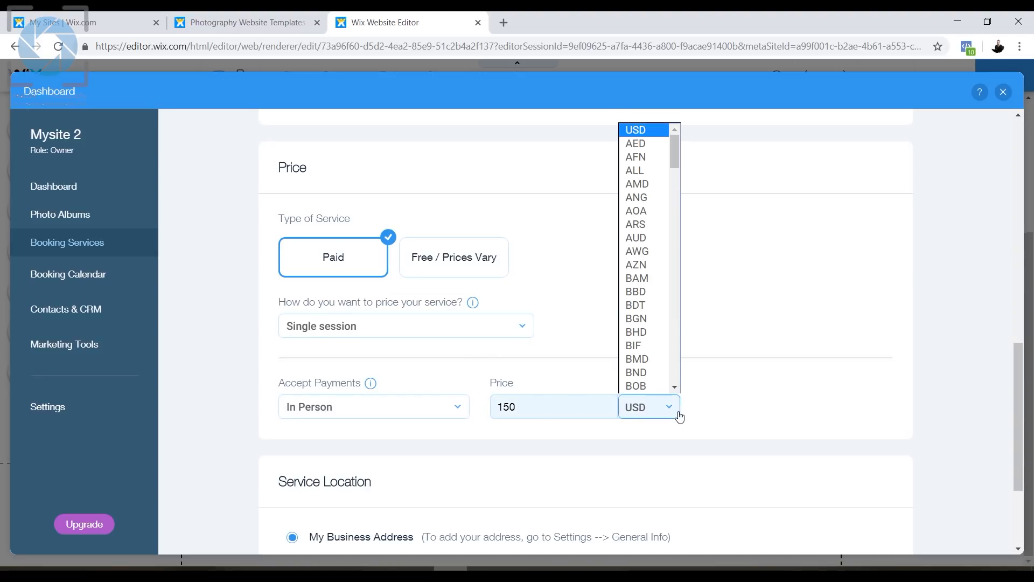
scroll(437, 423, down, 3)
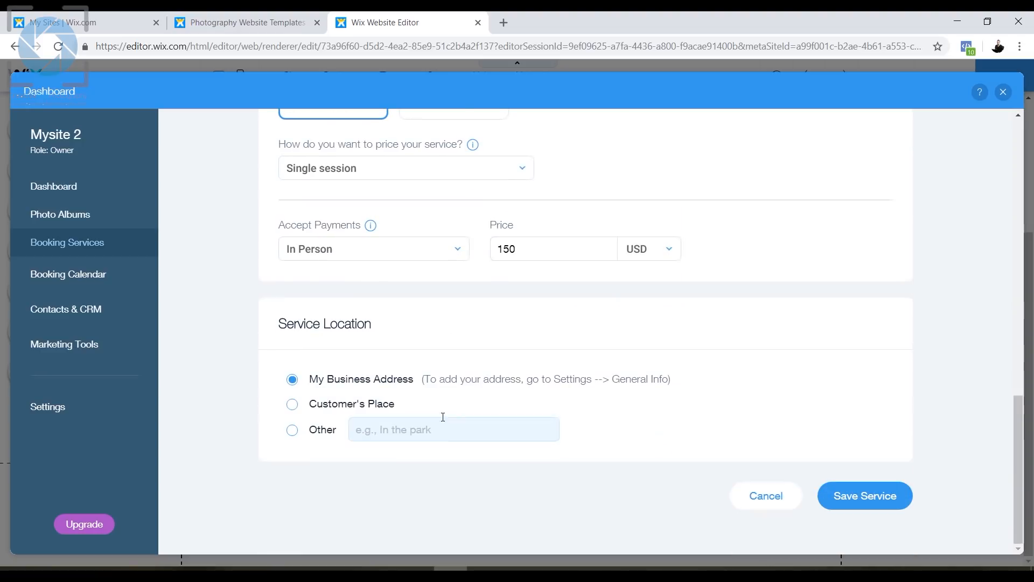
click(1003, 92)
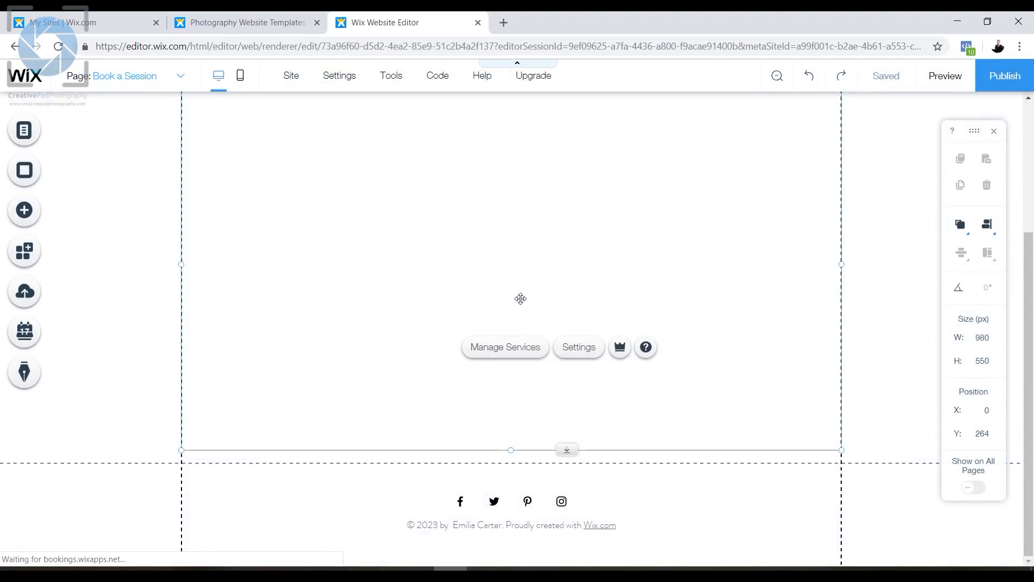
scroll(665, 284, up, 4)
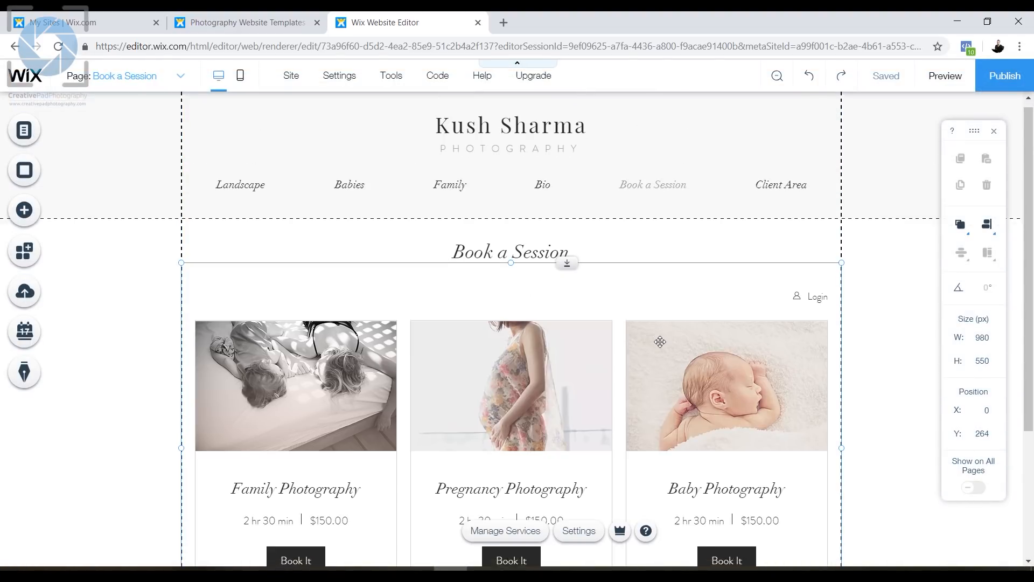
scroll(663, 342, down, 2)
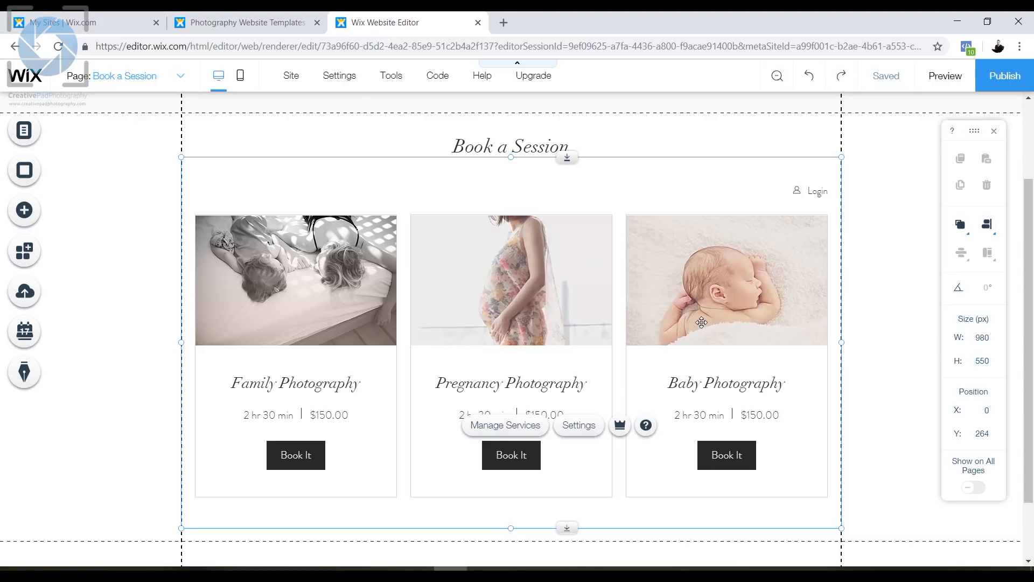
scroll(703, 324, up, 2)
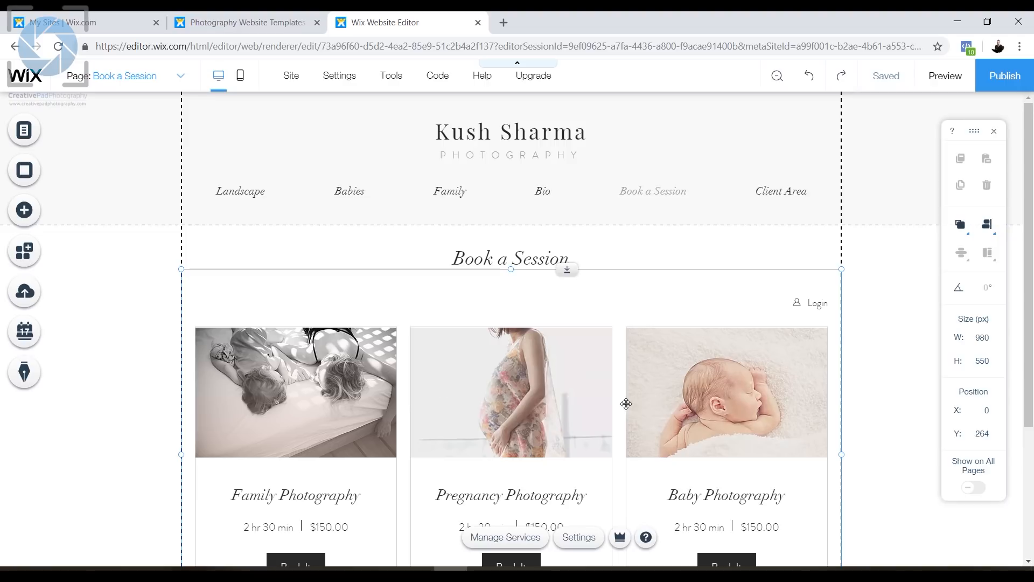
click(702, 245)
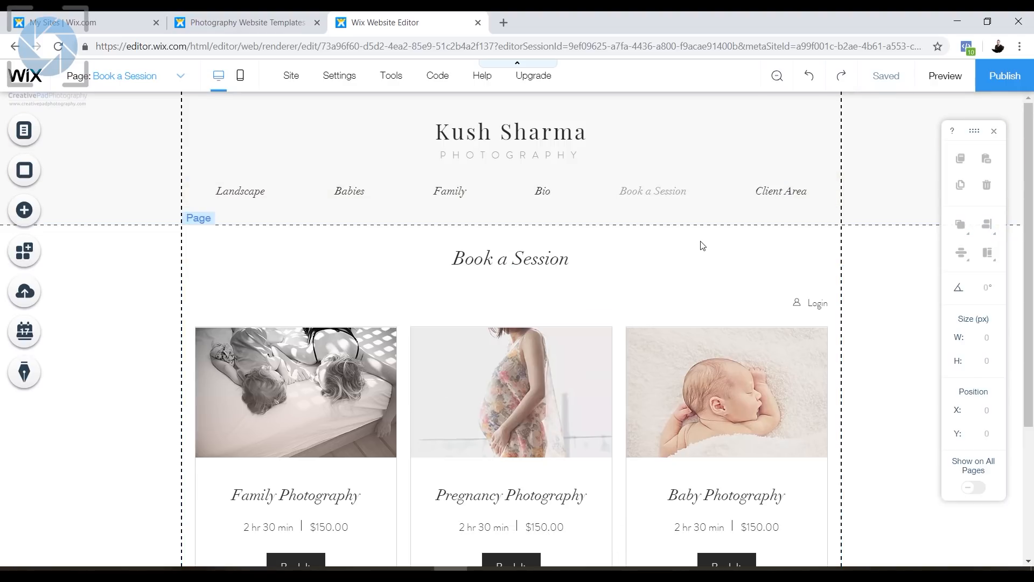
click(241, 191)
click(285, 157)
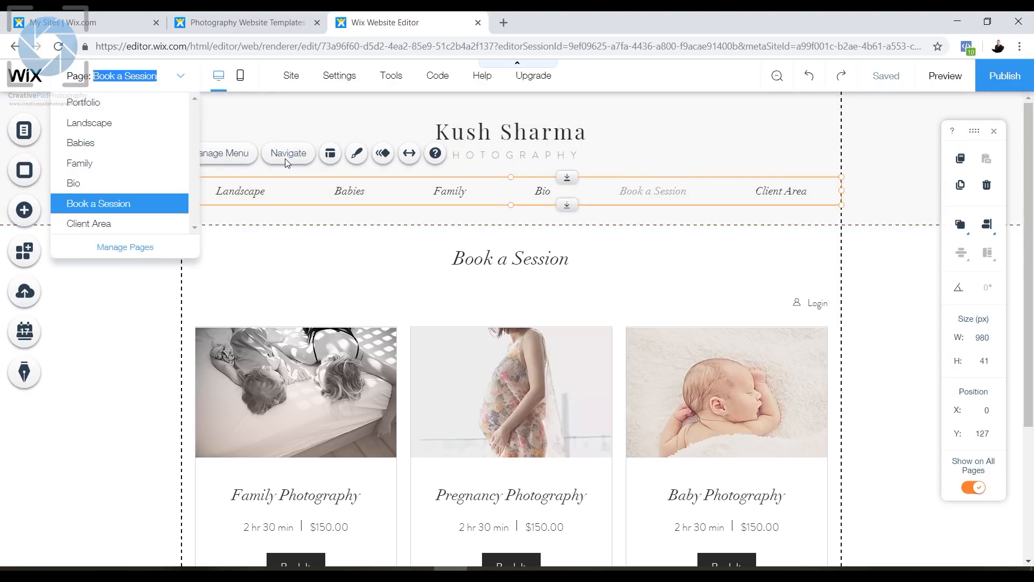
click(99, 103)
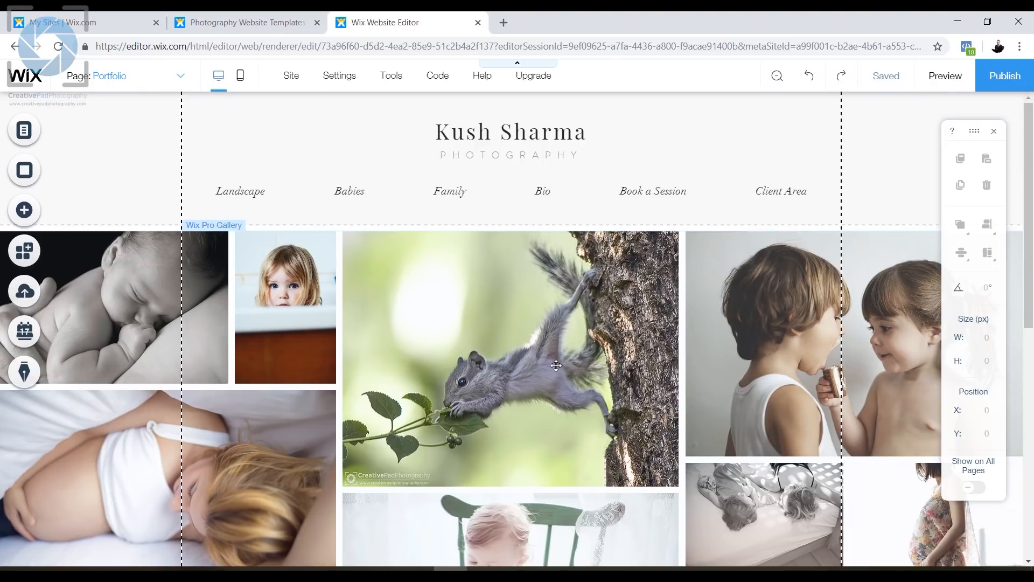
scroll(559, 360, down, 2)
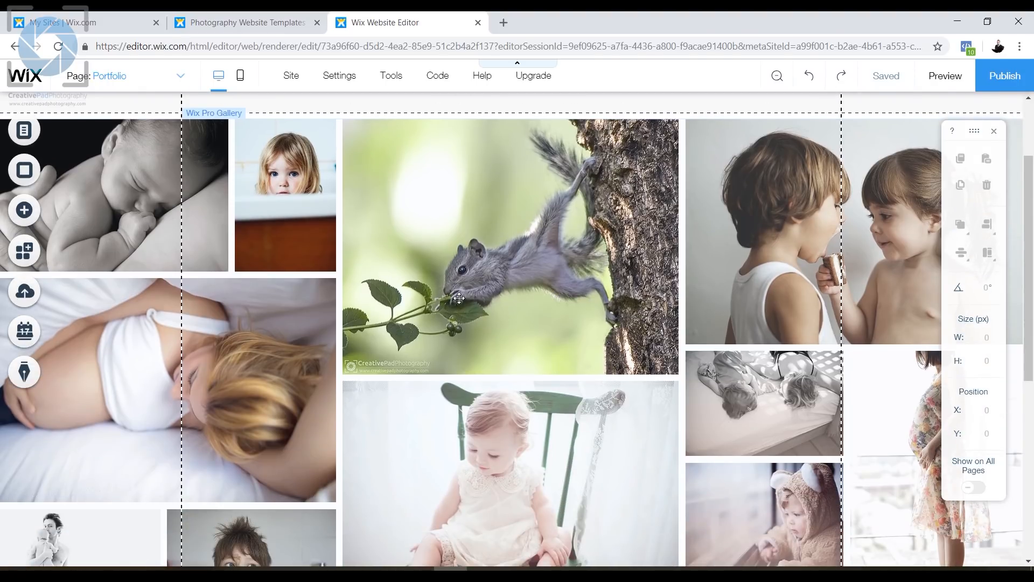
scroll(501, 326, up, 2)
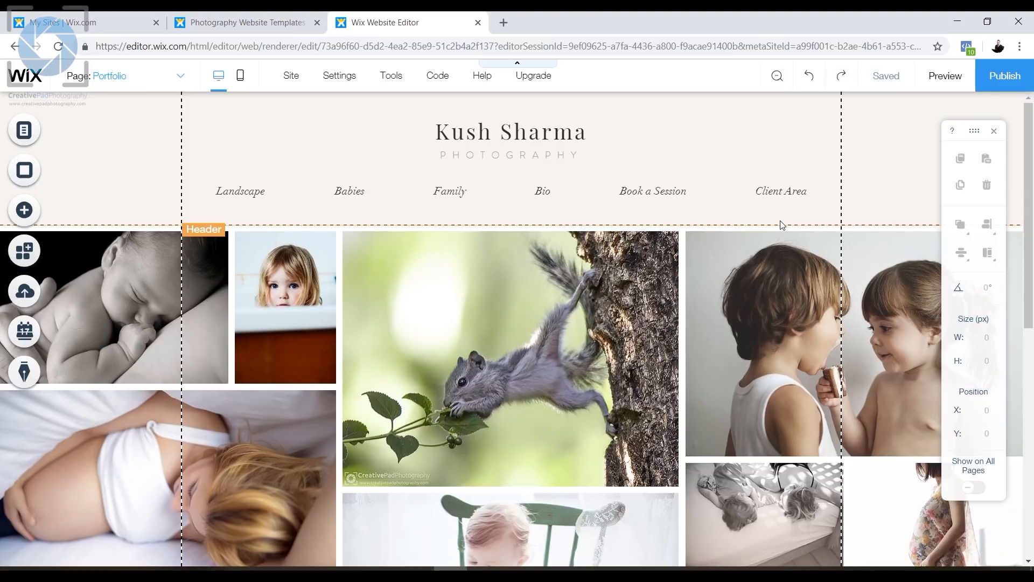
Step: Publish the photography site and view it live in a new tab
click(1000, 80)
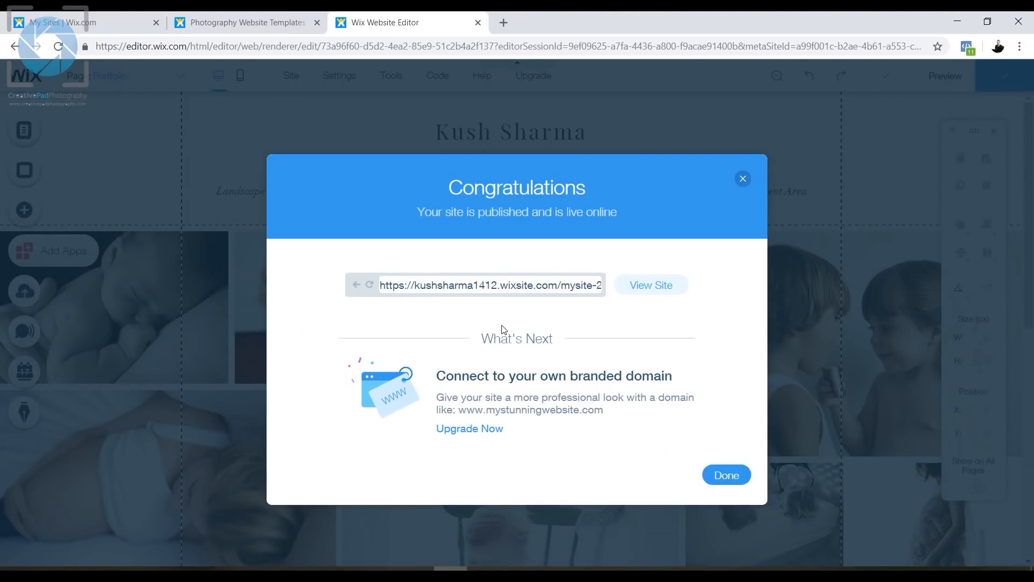
click(653, 291)
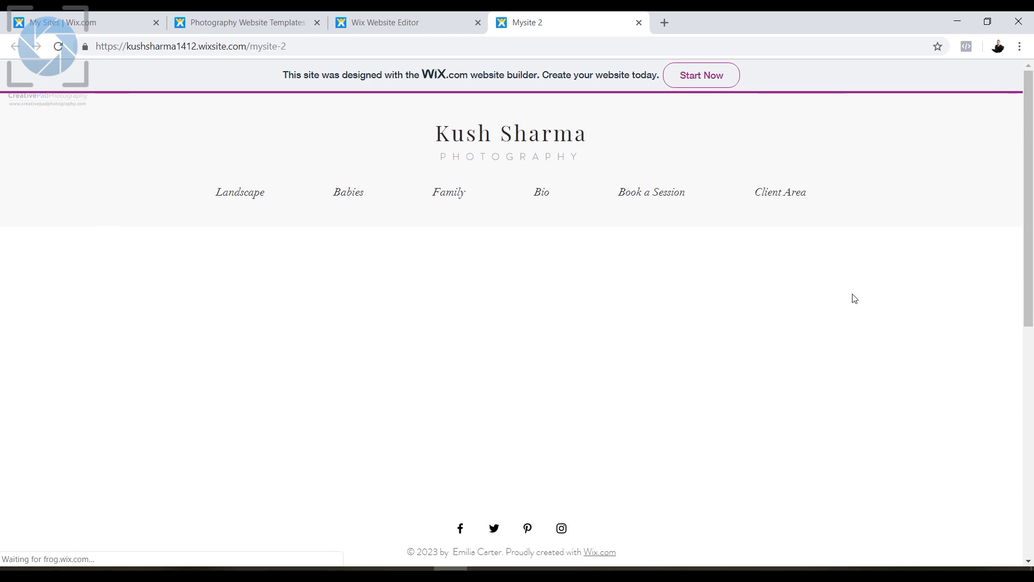
Step: Scroll through the live site's portfolio gallery
scroll(852, 297, down, 8)
scroll(853, 299, up, 8)
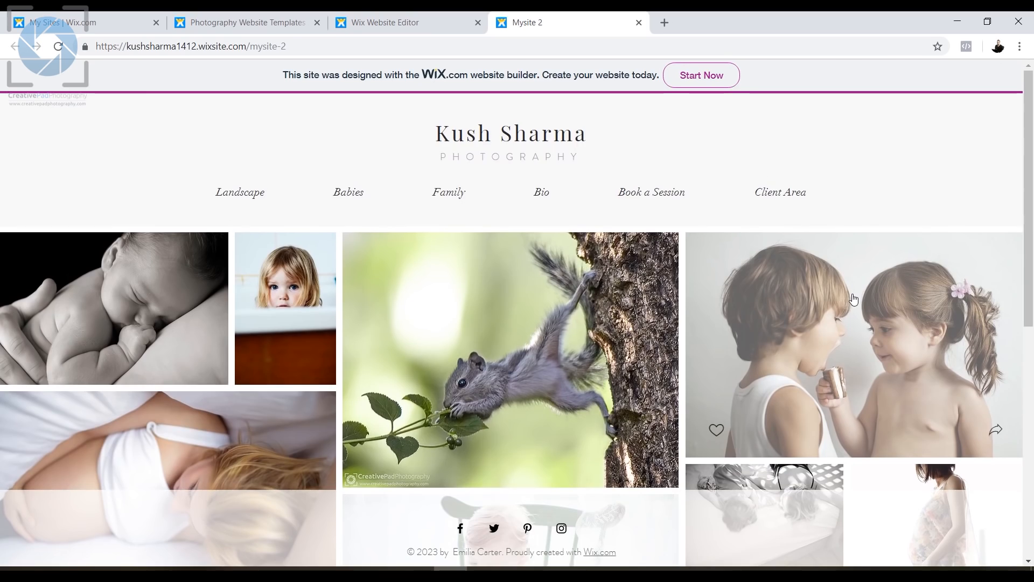
scroll(854, 300, down, 8)
scroll(854, 300, up, 8)
scroll(407, 320, down, 6)
scroll(526, 323, down, 3)
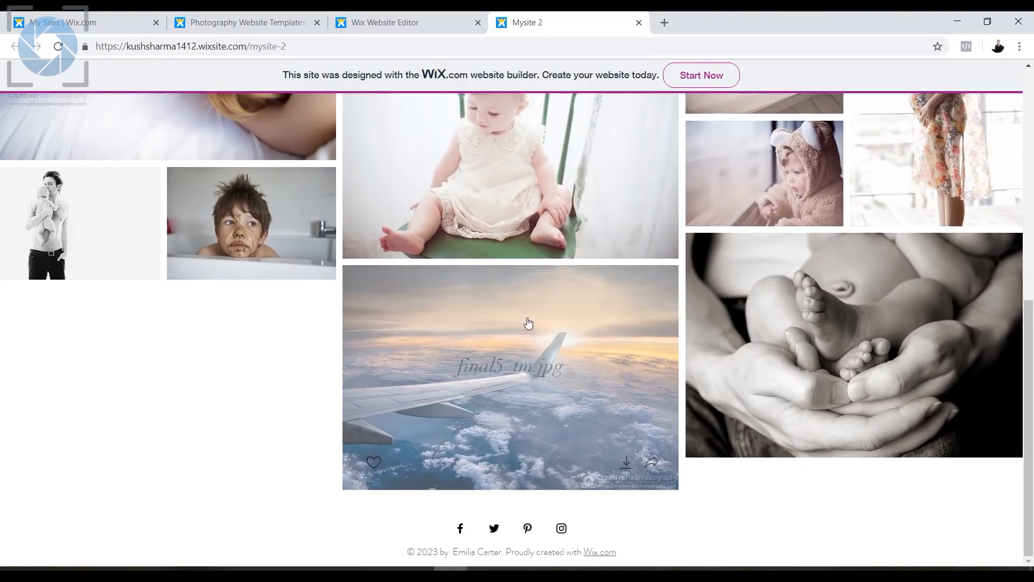
scroll(628, 277, up, 8)
scroll(657, 282, down, 2)
scroll(656, 283, up, 3)
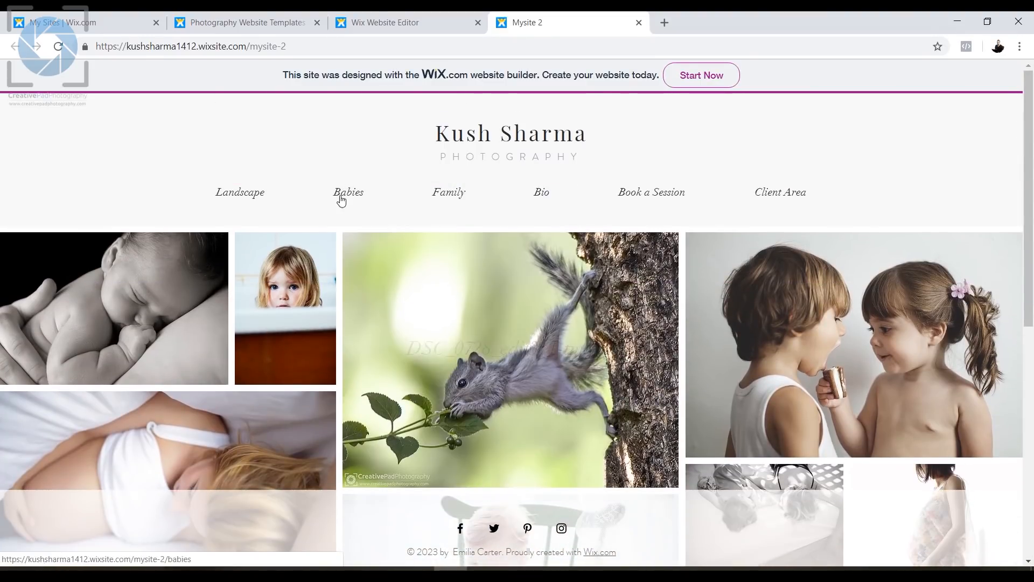
Step: Browse the live Landscape page, then the Bio page
click(240, 196)
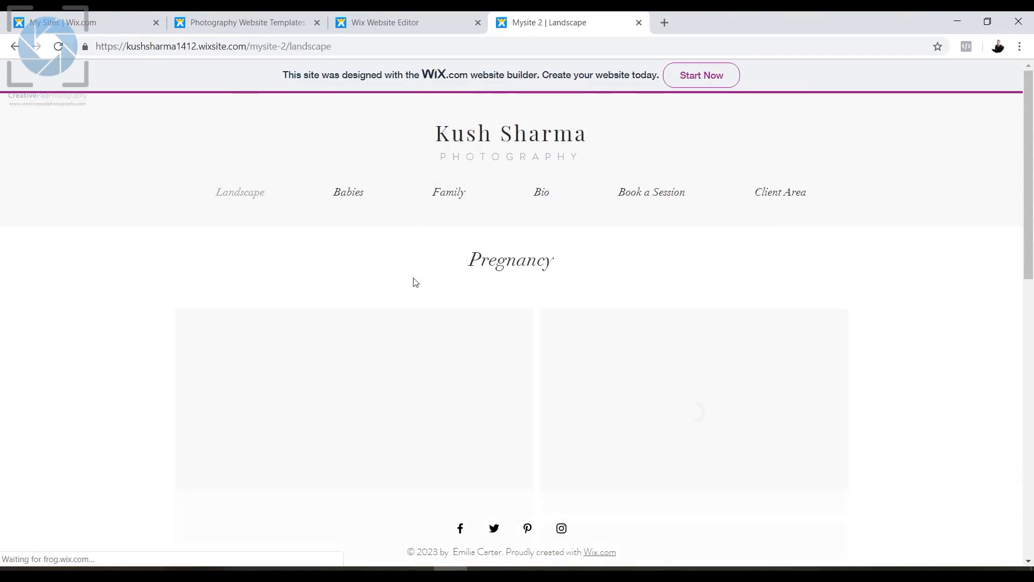
scroll(302, 261, down, 4)
scroll(452, 334, up, 3)
scroll(452, 334, up, 1)
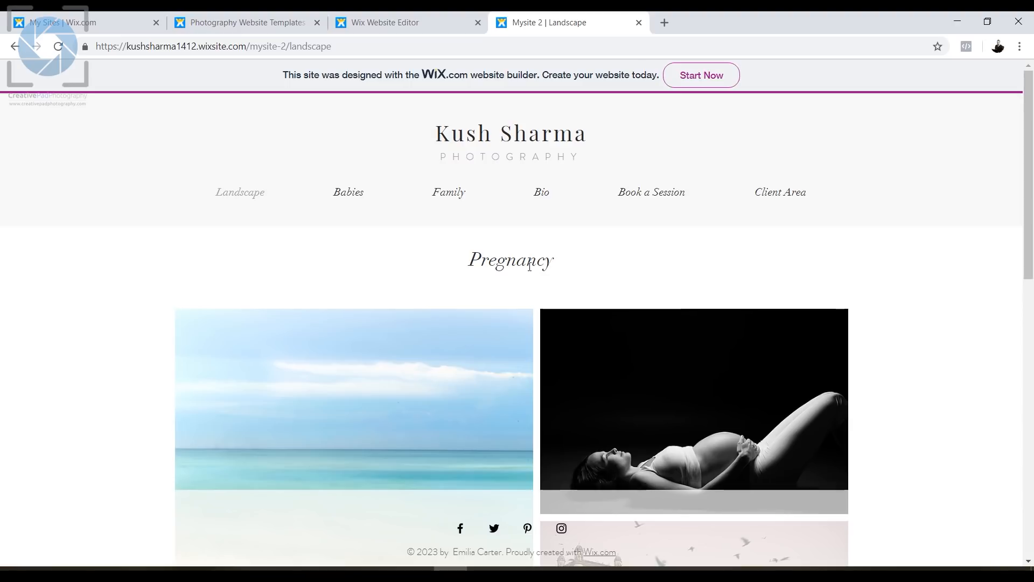
scroll(516, 326, down, 4)
scroll(516, 326, down, 8)
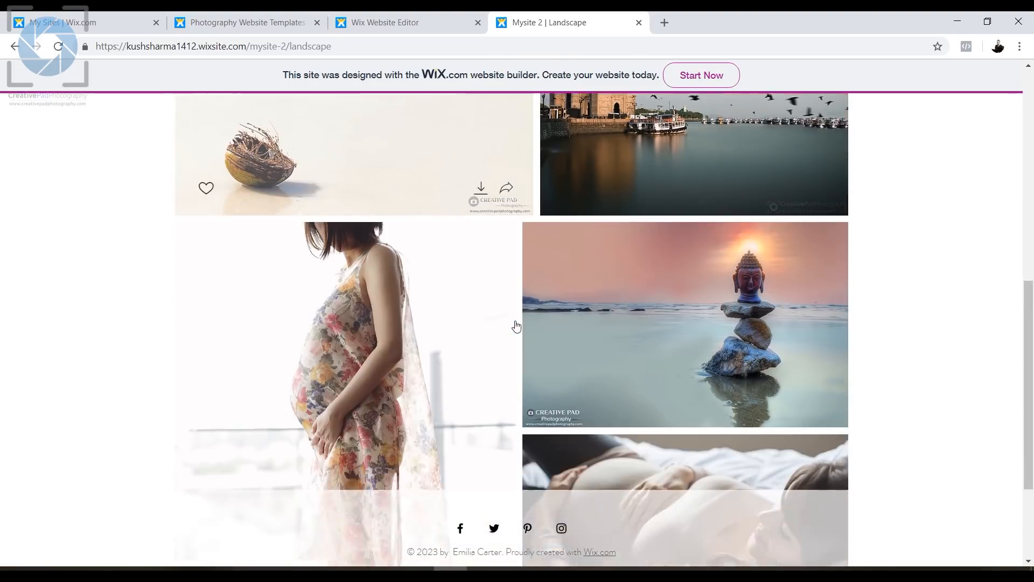
scroll(704, 231, up, 8)
scroll(742, 358, up, 2)
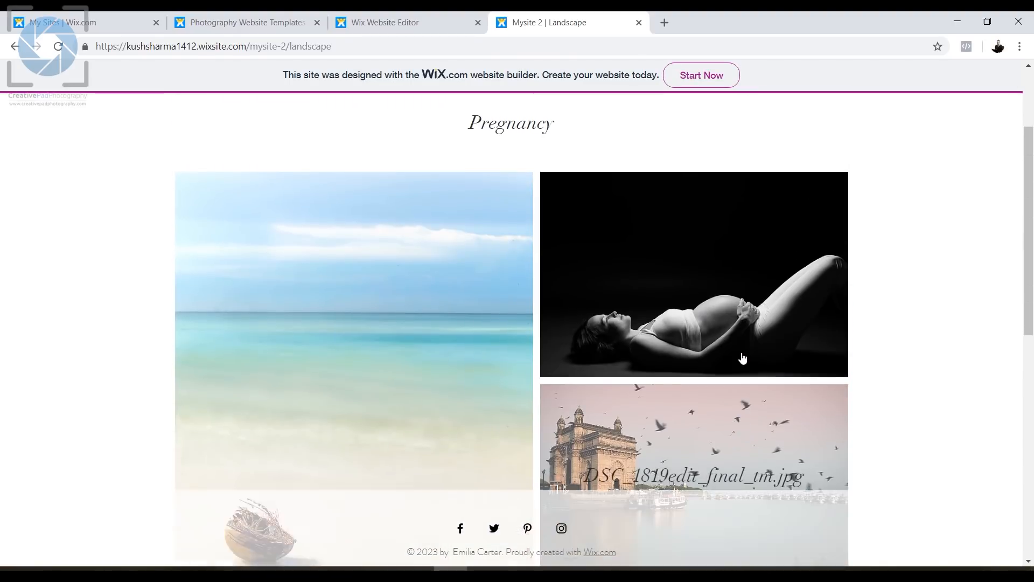
scroll(1033, 424, down, 10)
scroll(1033, 430, up, 10)
scroll(1033, 430, up, 2)
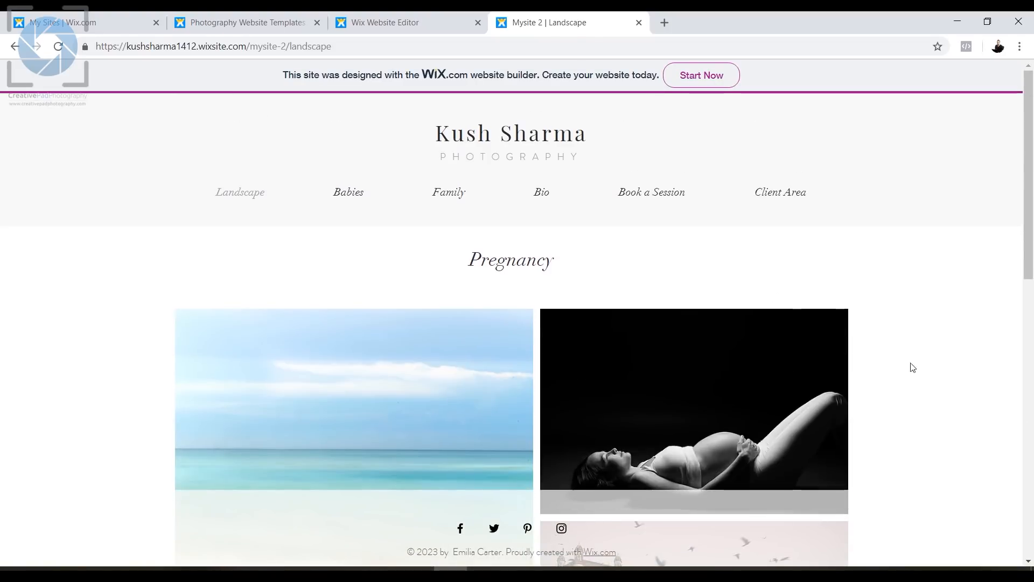
click(539, 194)
scroll(515, 329, down, 5)
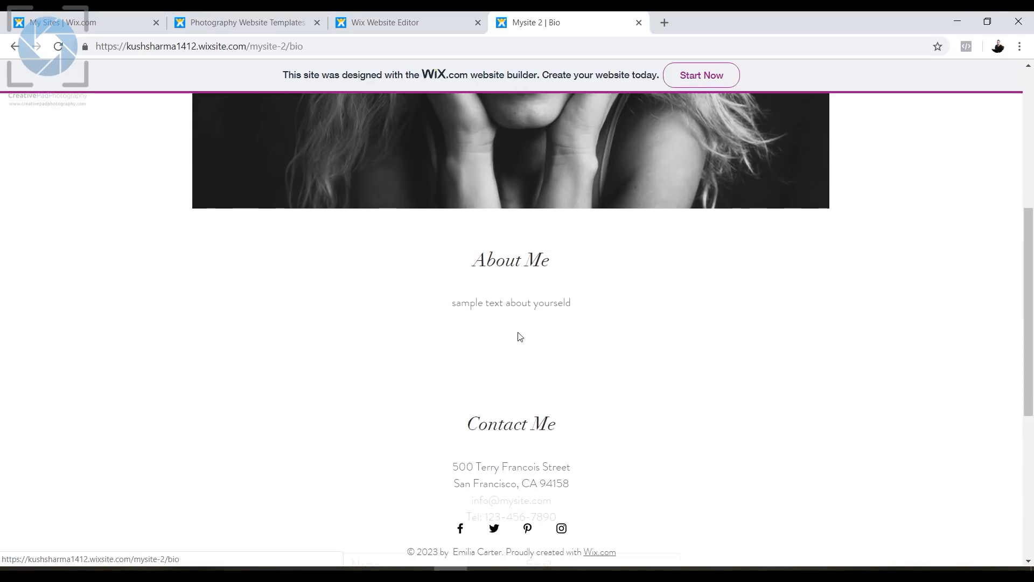
scroll(697, 312, up, 5)
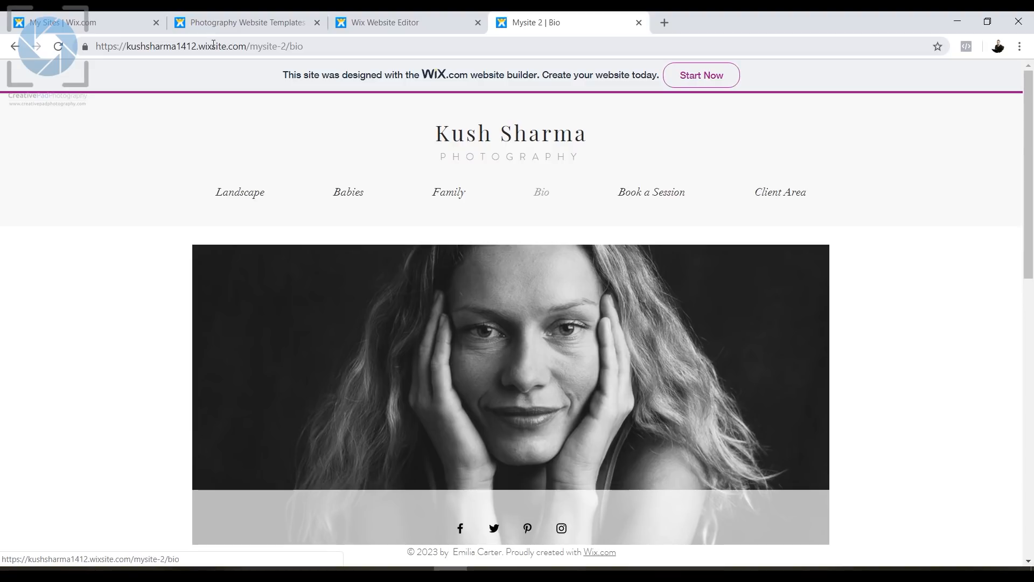
Step: Compare monthly prices of the VIP, eCommerce, Unlimited, Combo and Connect Domain Premium plans
click(370, 16)
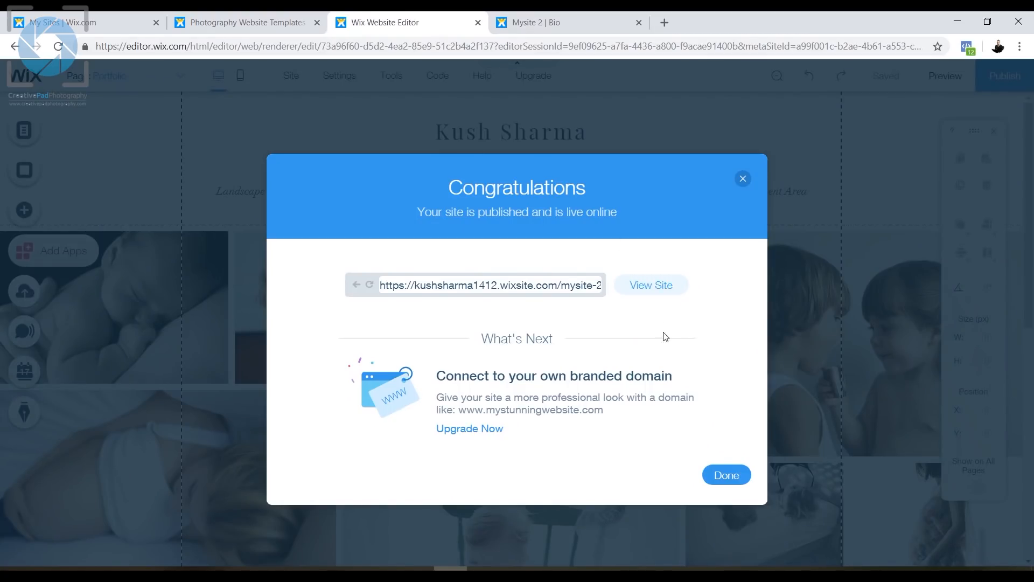
click(475, 430)
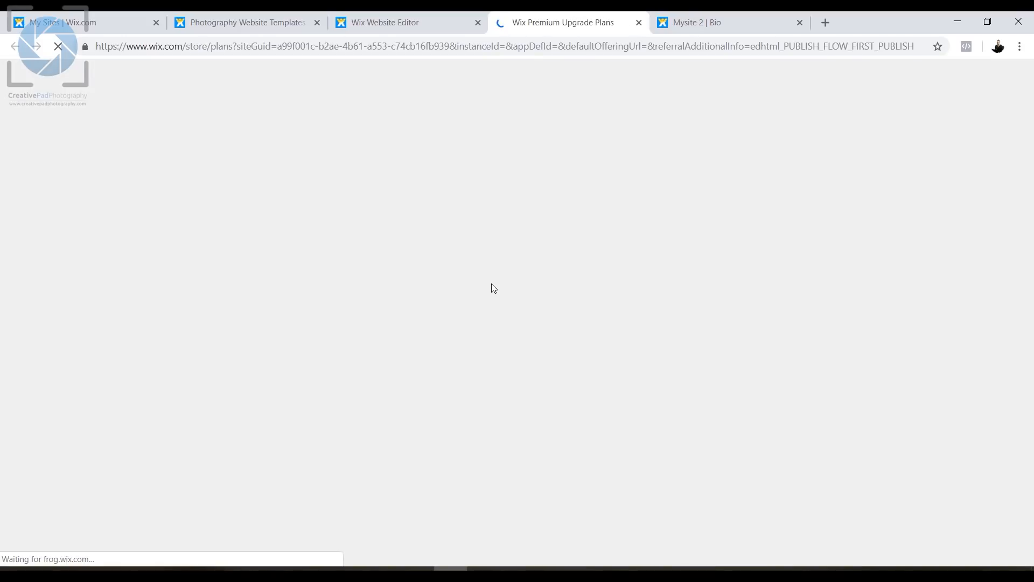
scroll(484, 289, down, 2)
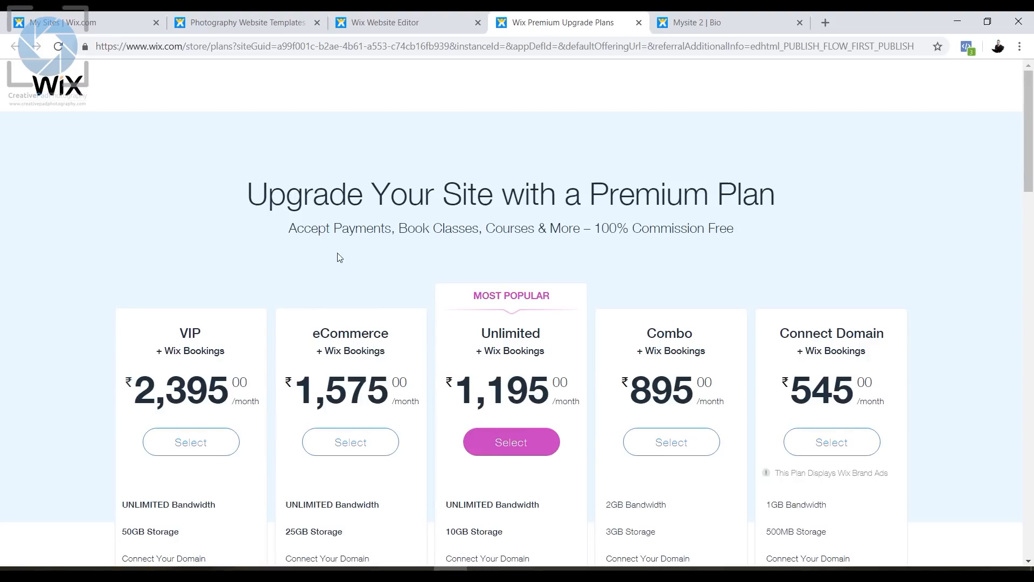
scroll(339, 258, down, 2)
scroll(314, 245, down, 4)
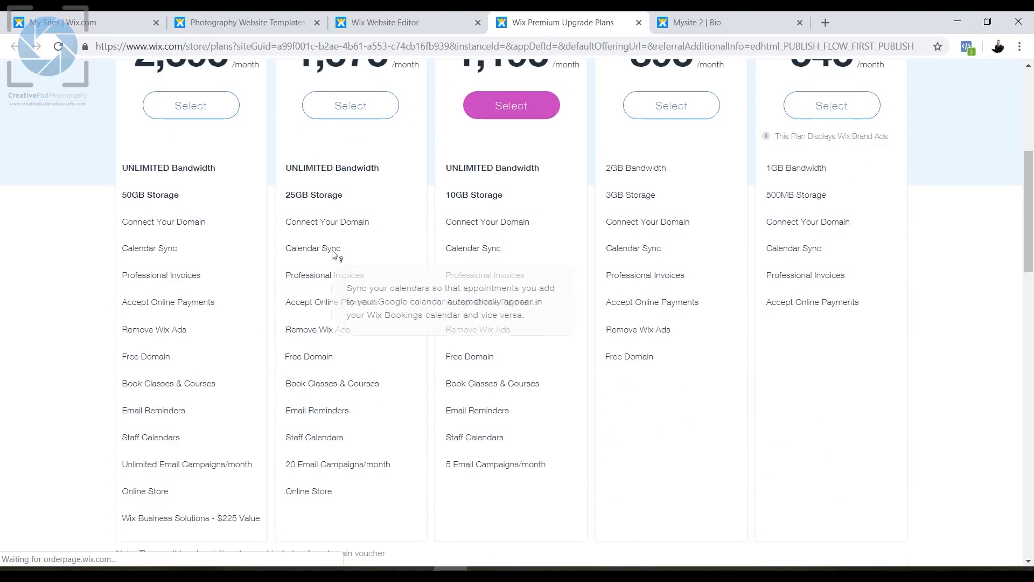
scroll(339, 251, up, 2)
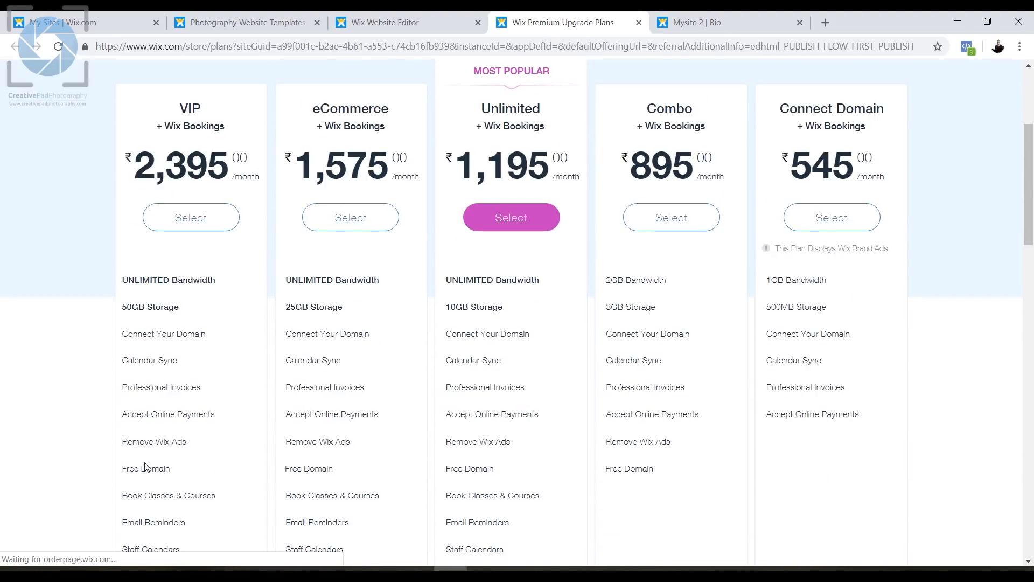
scroll(245, 344, up, 2)
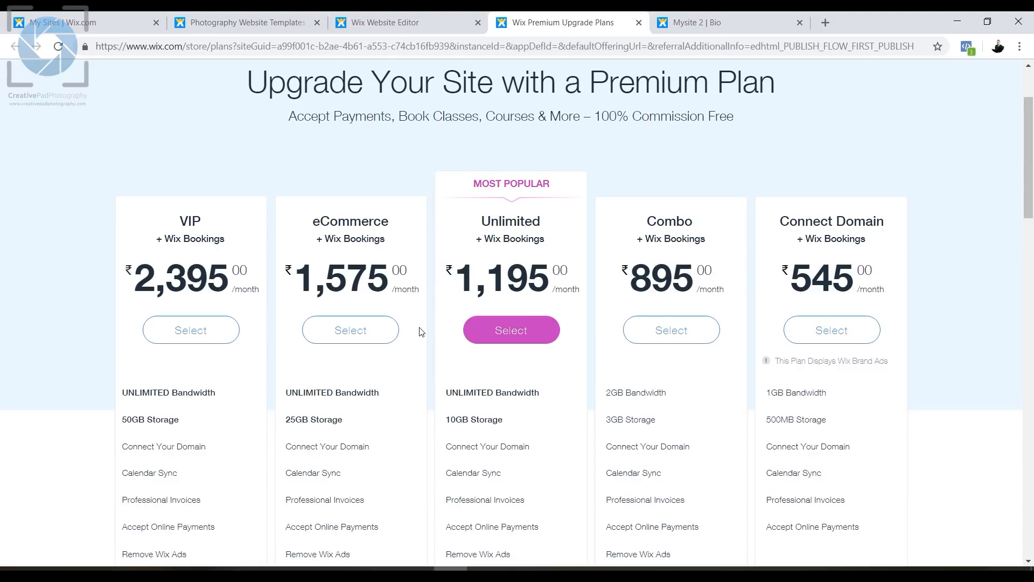
Step: Return to the live site's Bio page in the Mysite 2 tab and scroll through it
click(771, 16)
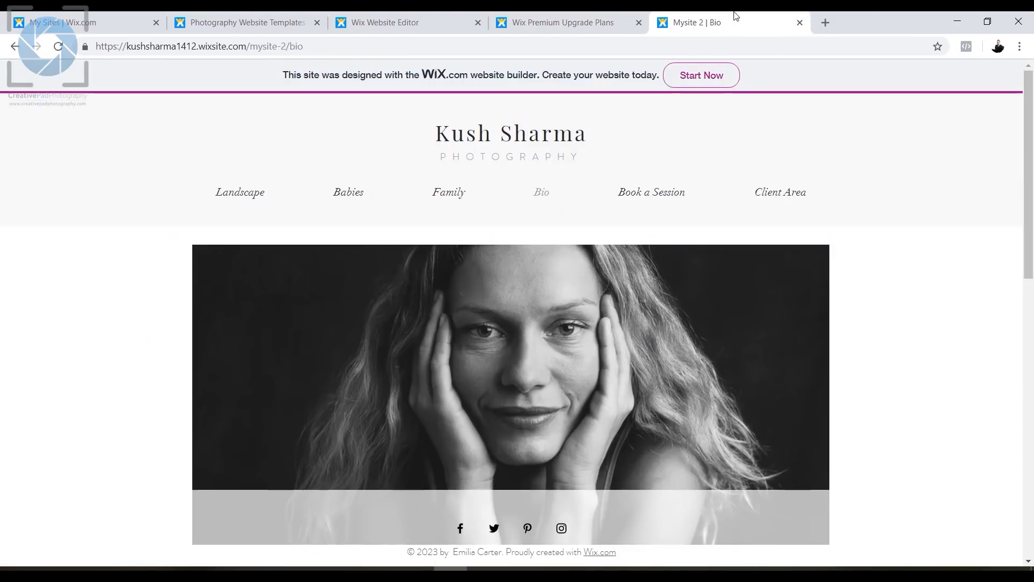
scroll(242, 74, down, 2)
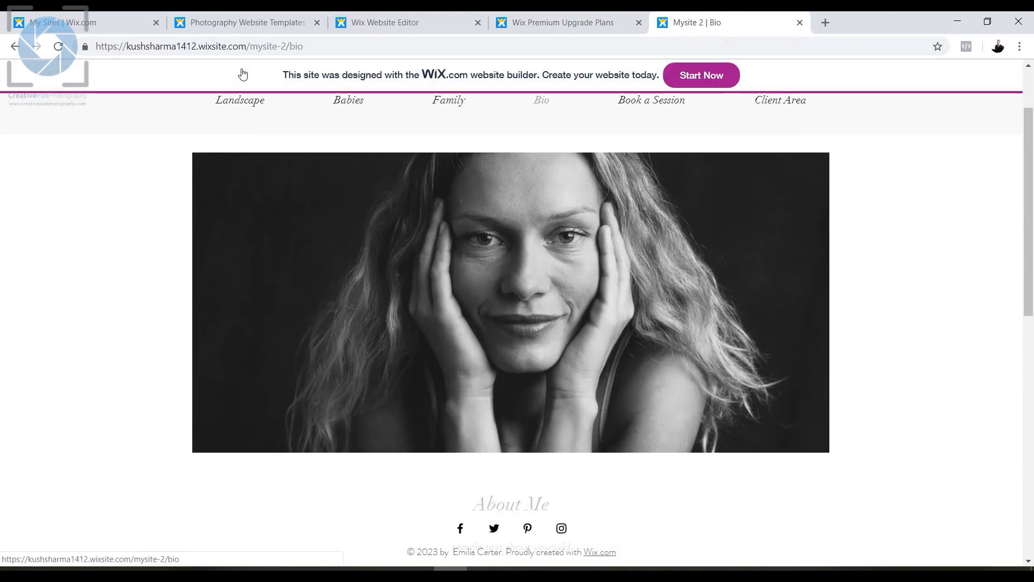
scroll(247, 60, up, 3)
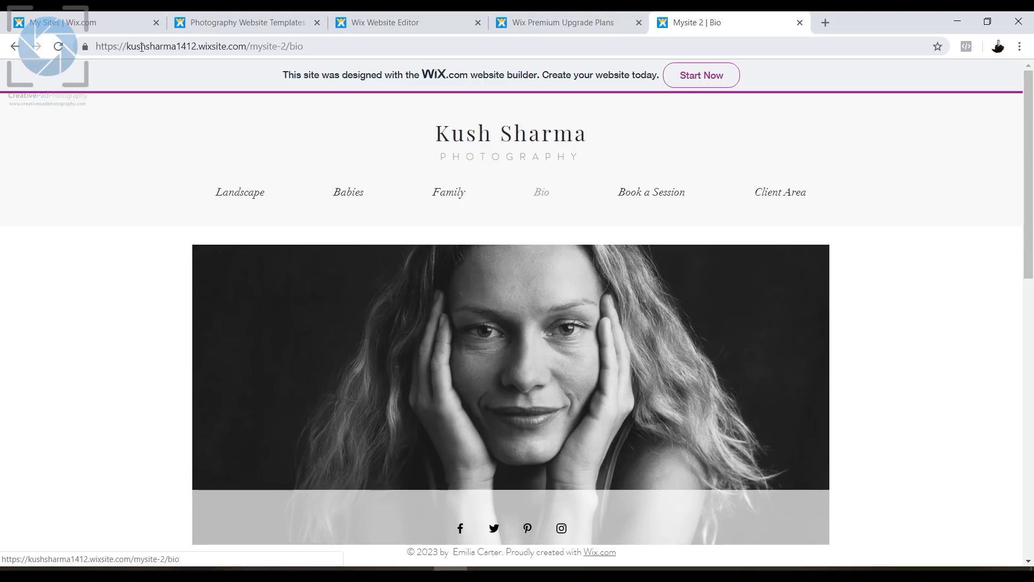
scroll(451, 215, down, 3)
scroll(451, 214, up, 3)
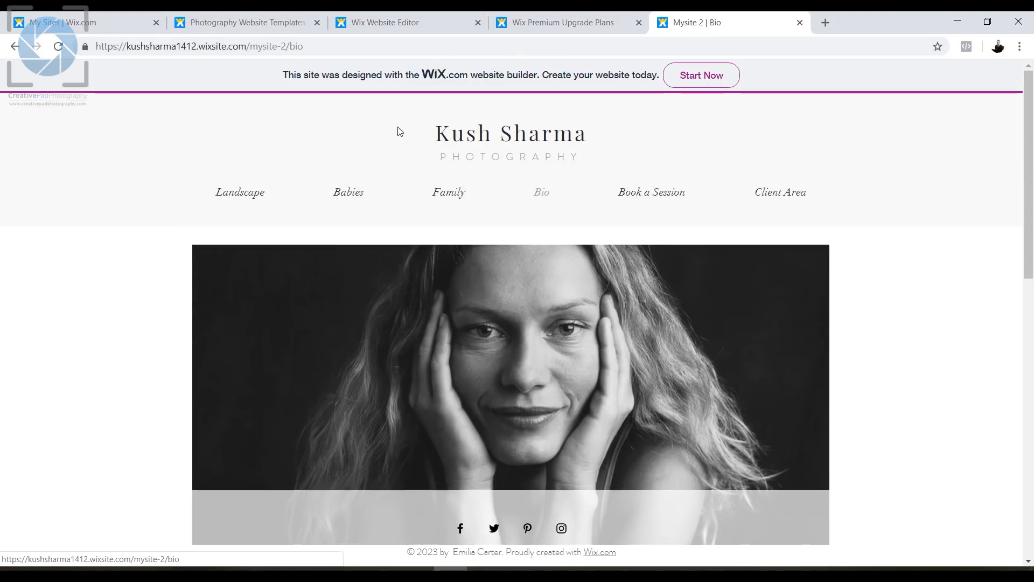
Step: Open the Landscape page and browse its beach, maternity and Gateway of India photos
click(232, 193)
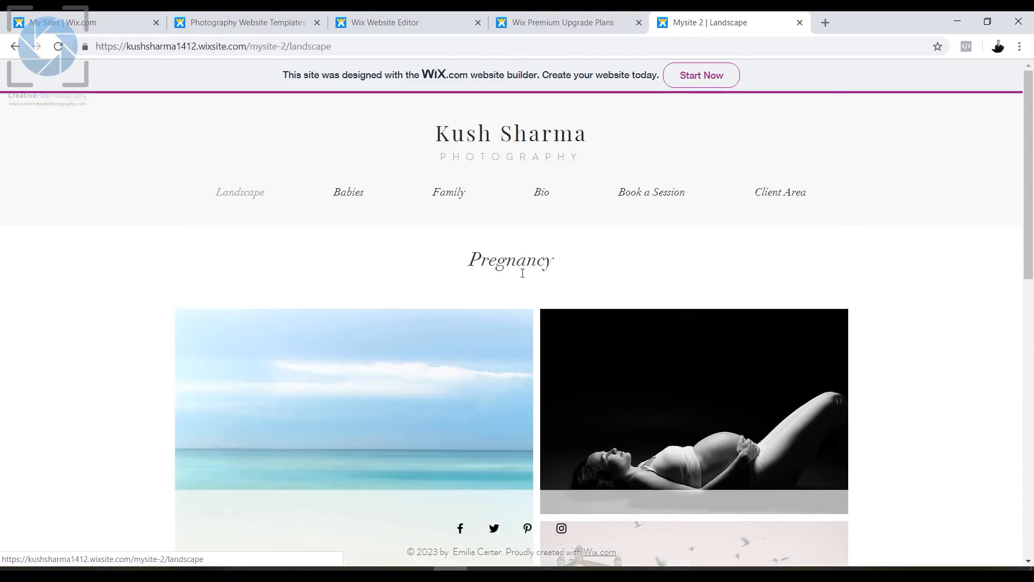
scroll(468, 270, down, 5)
scroll(533, 305, down, 5)
scroll(533, 305, up, 10)
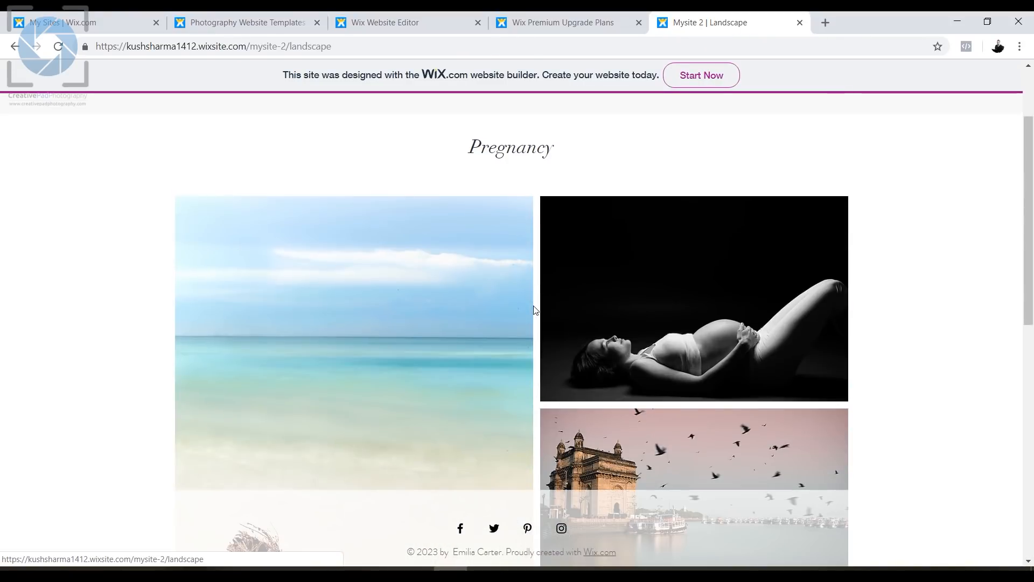
scroll(527, 302, up, 2)
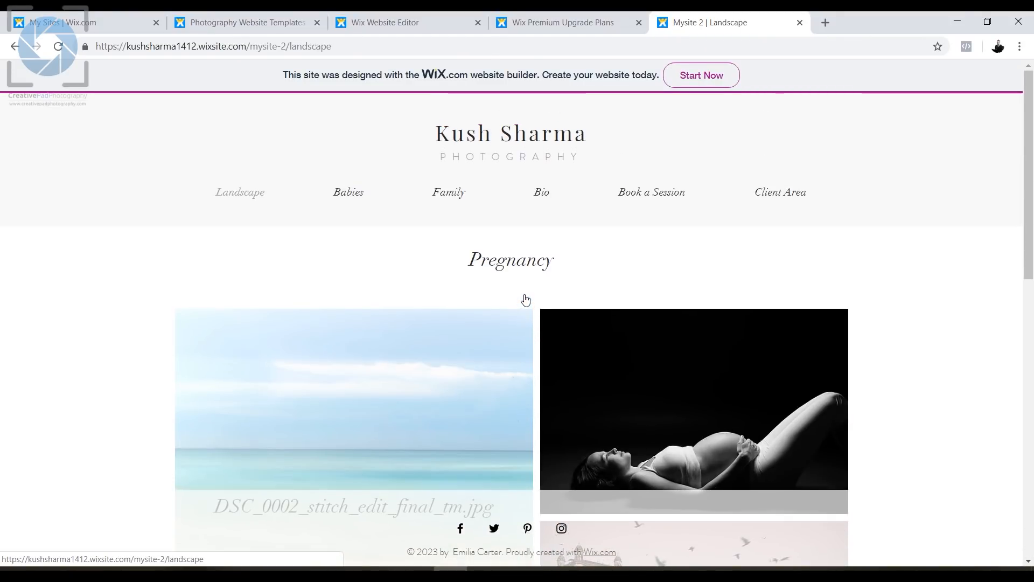
scroll(541, 298, down, 4)
scroll(561, 366, up, 4)
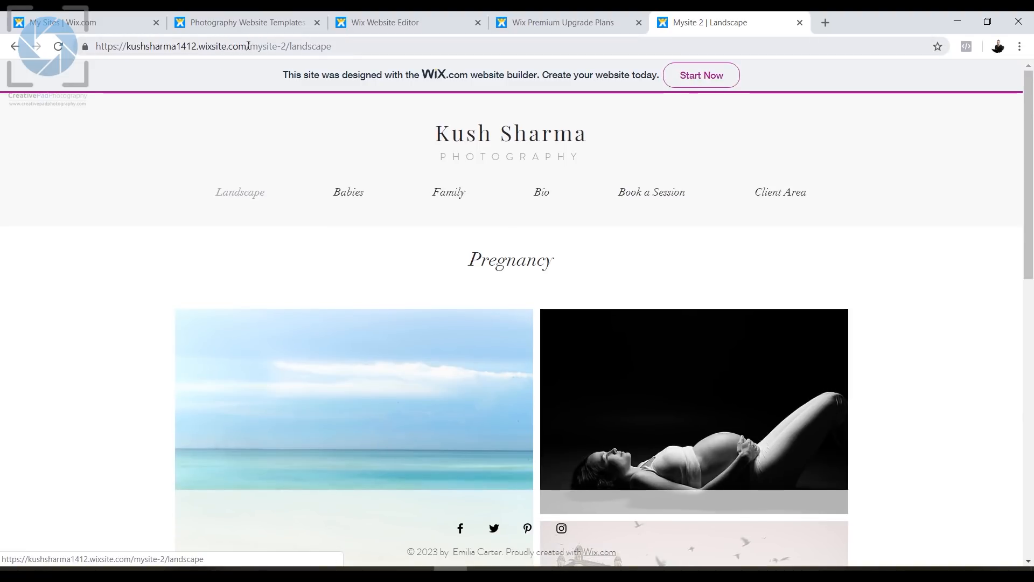
scroll(388, 176, down, 4)
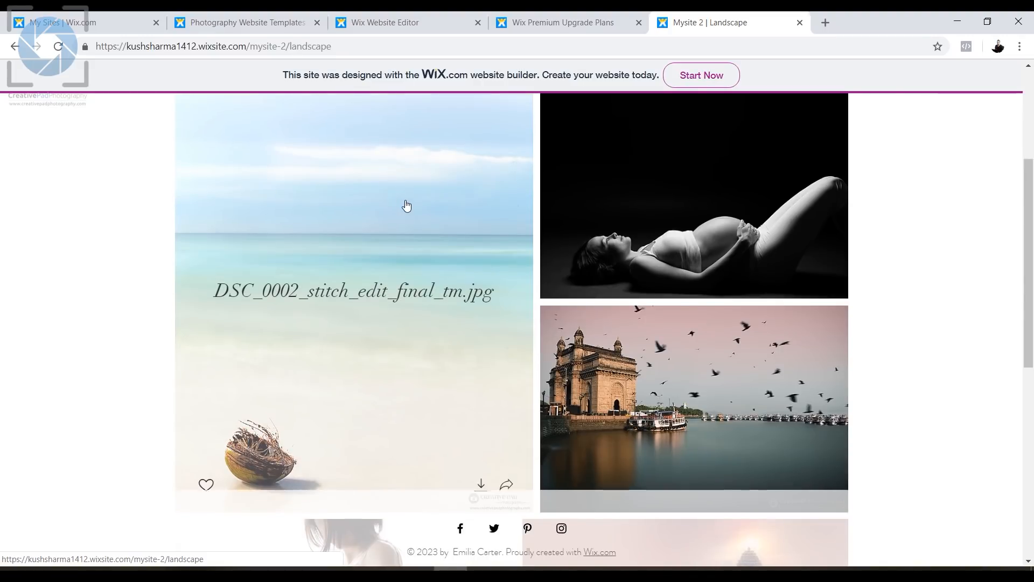
scroll(406, 206, up, 4)
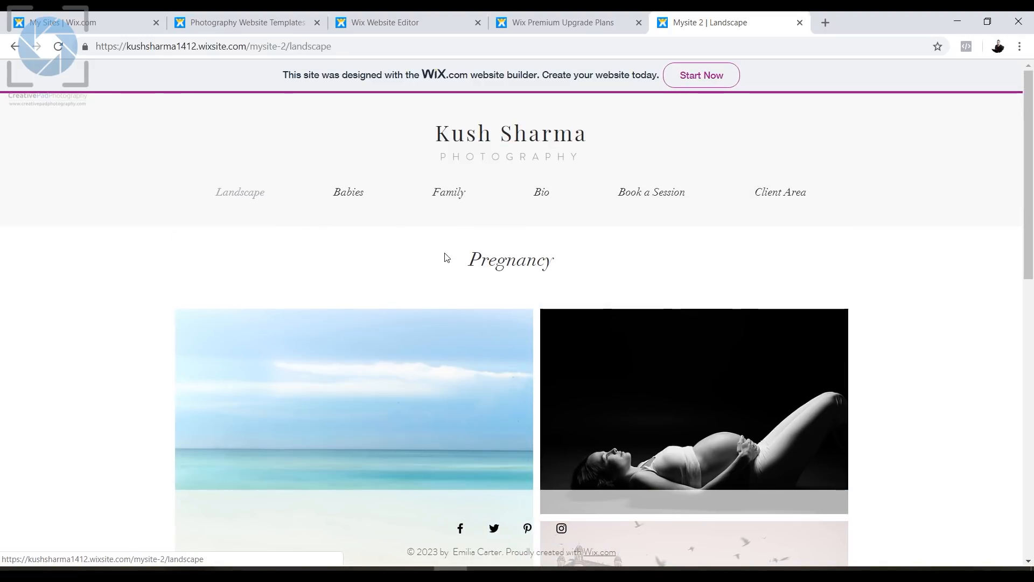